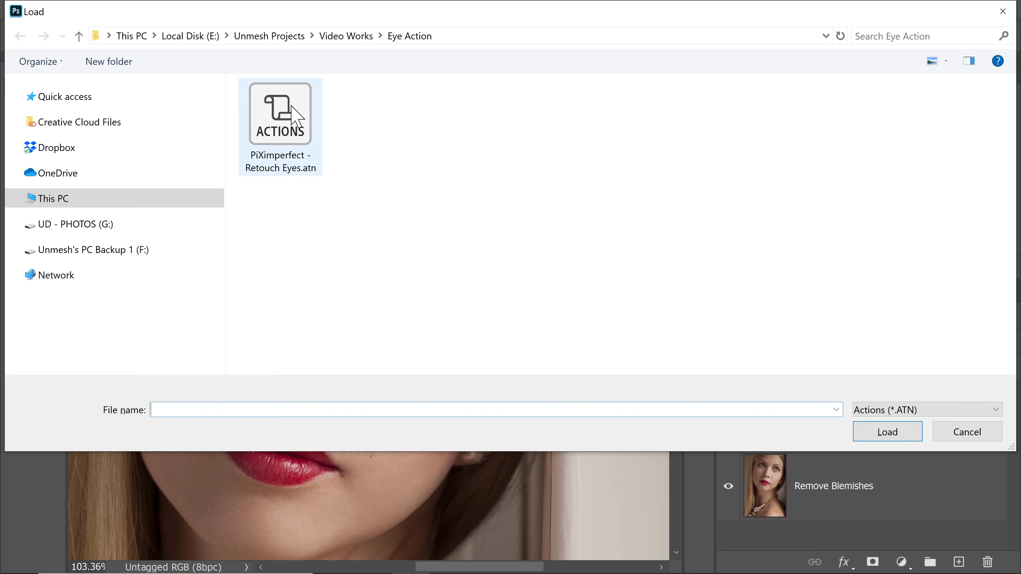
# - Load the action file PiXimperfect - Retouch Eyes.atn
pyautogui.click(281, 128)
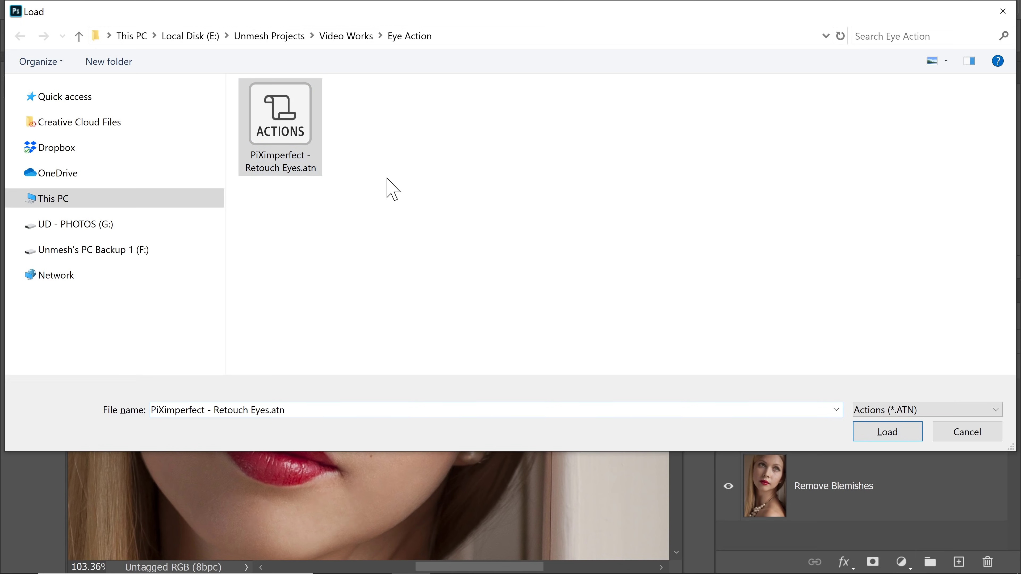
pyautogui.click(888, 435)
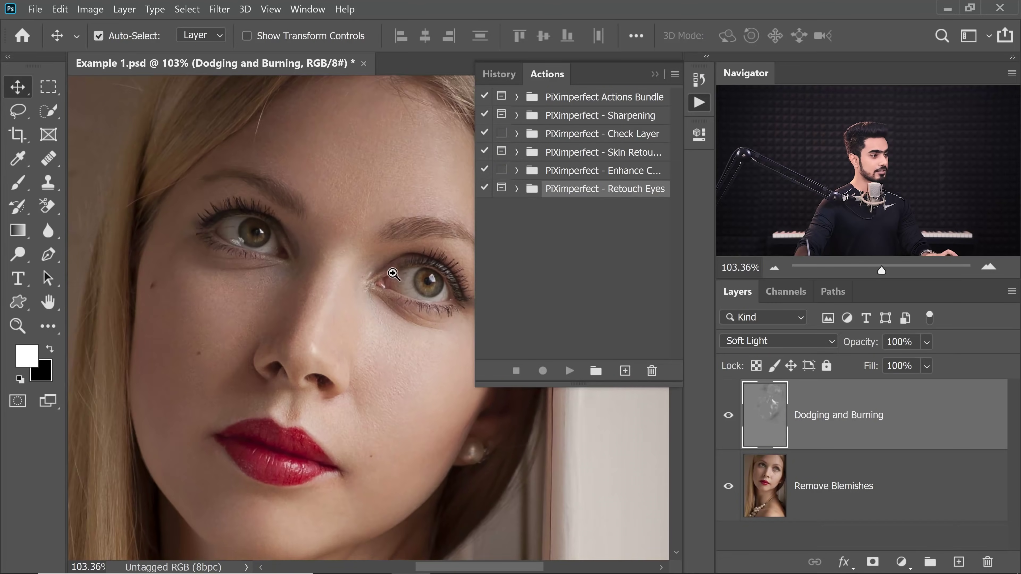
# - Play the Retouching Eyes action from the PiXimperfect - Retouch Eyes set and halt it at its Remove Veins message
pyautogui.scroll(2, 405, 274)
pyautogui.moveTo(406, 274); pyautogui.dragTo(339, 298)
pyautogui.scroll(-1, 339, 298)
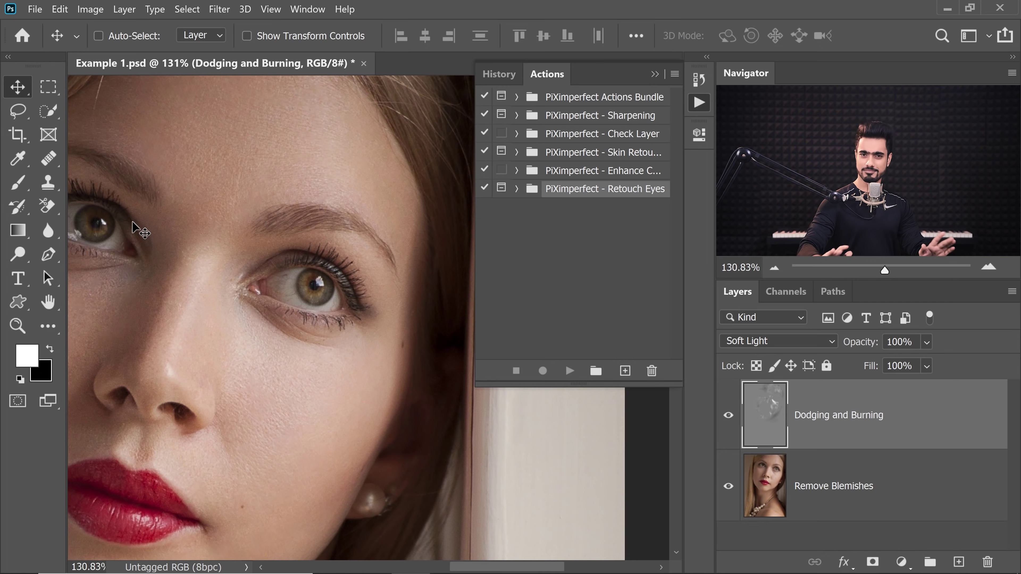
pyautogui.scroll(4, 327, 286)
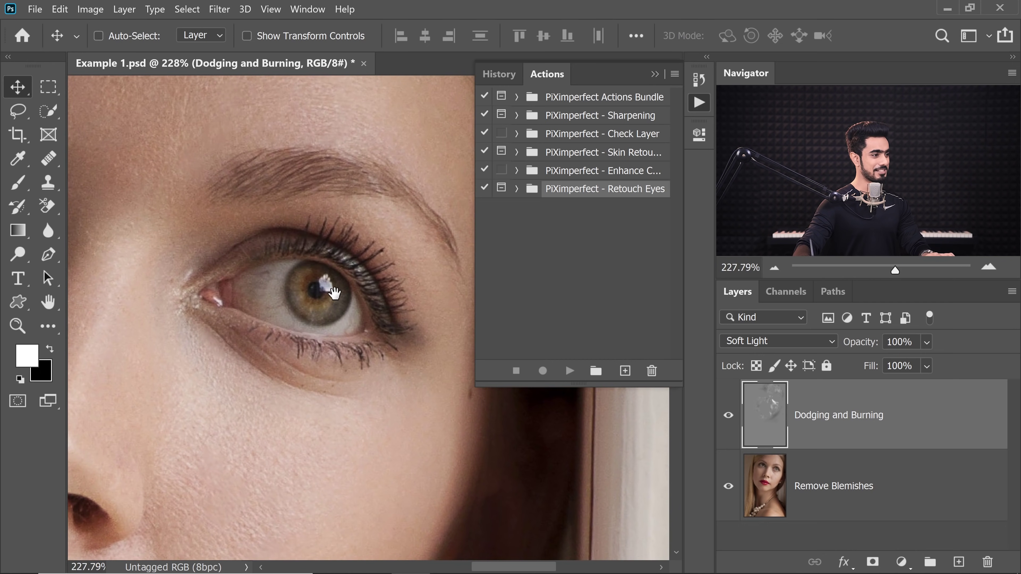
pyautogui.scroll(-1, 332, 289)
pyautogui.hscroll(-1, 334, 292)
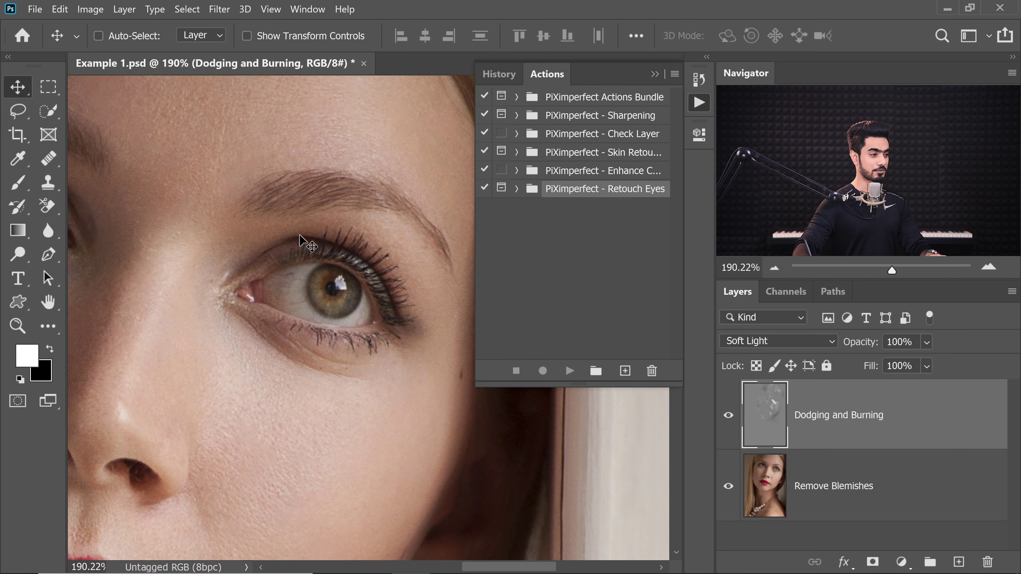
pyautogui.moveTo(360, 303); pyautogui.dragTo(340, 304)
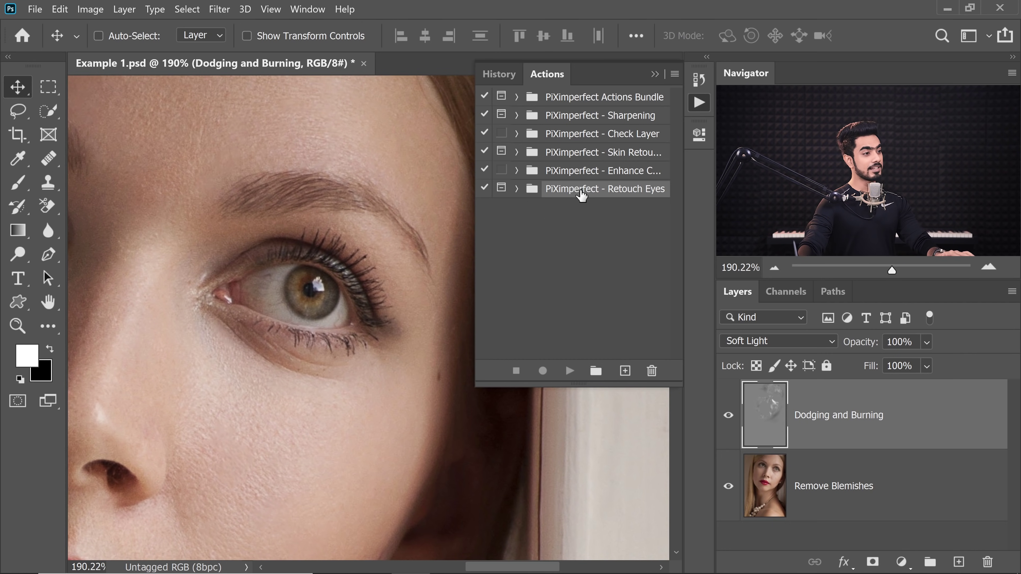
pyautogui.click(517, 190)
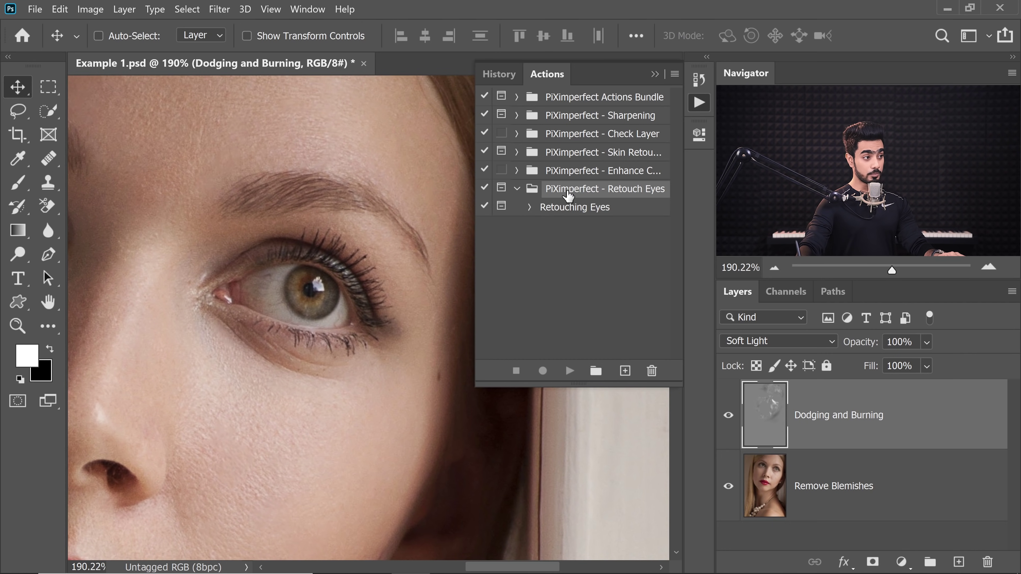
pyautogui.click(562, 208)
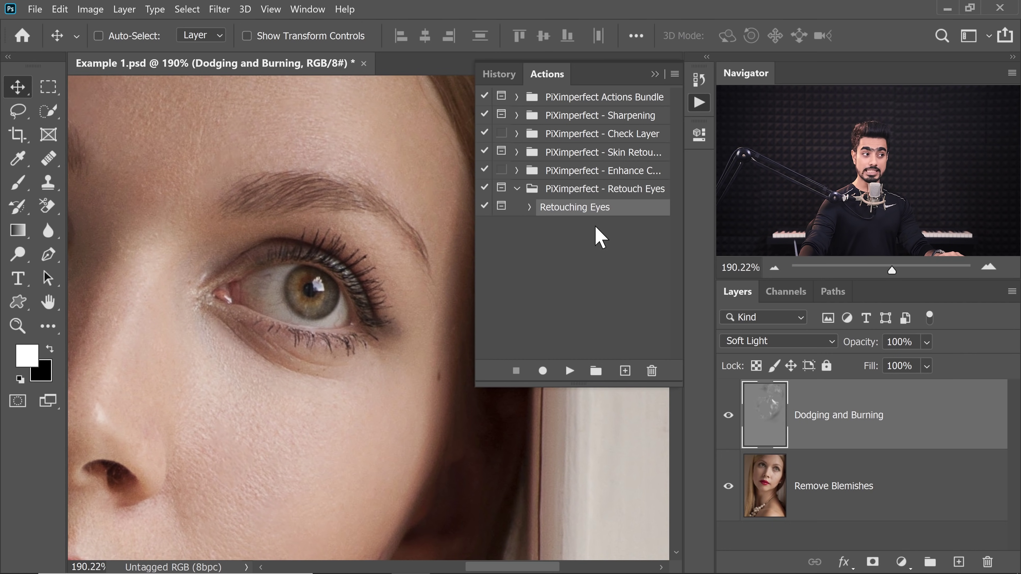
pyautogui.click(566, 195)
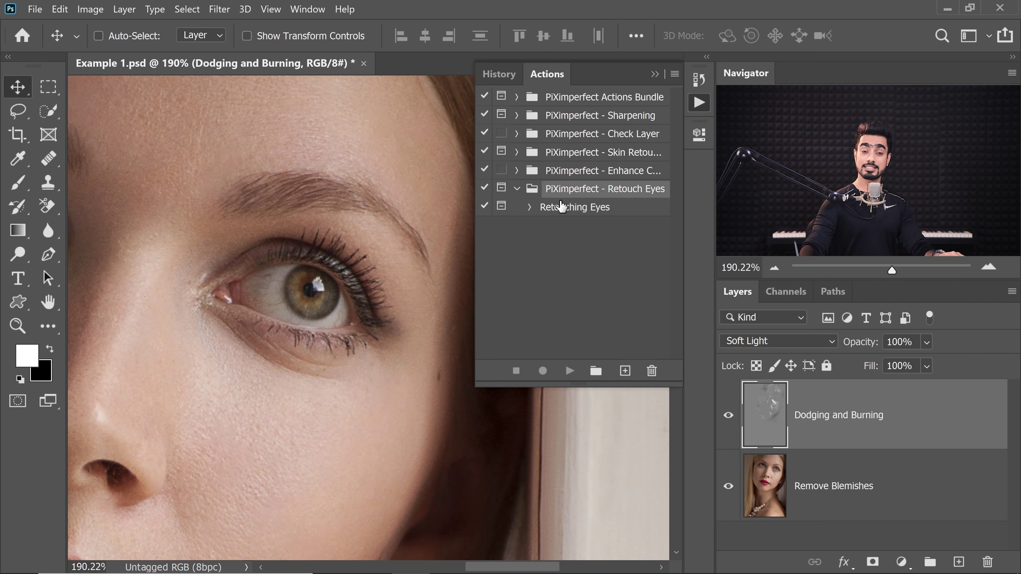
pyautogui.click(586, 212)
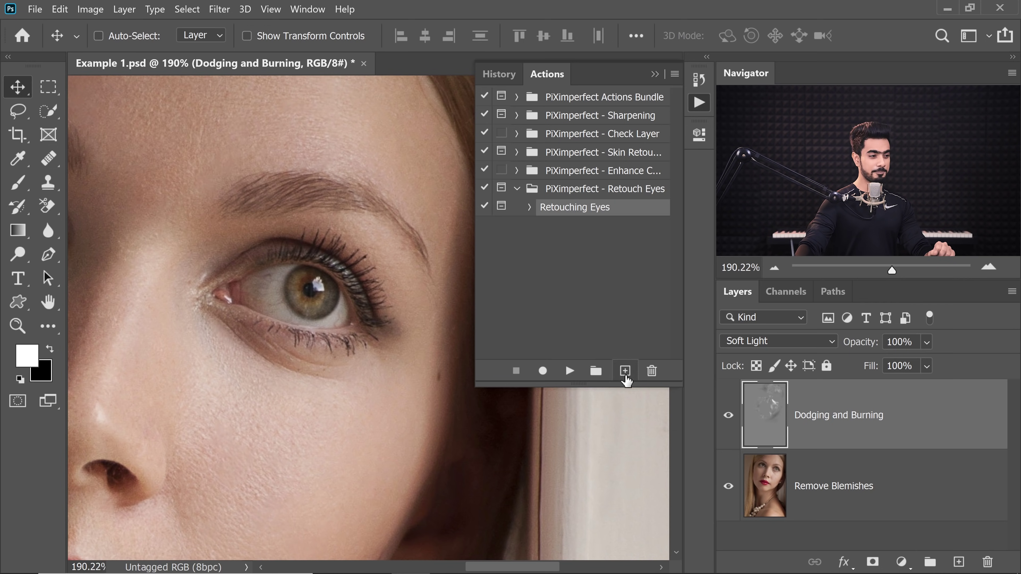
pyautogui.click(570, 372)
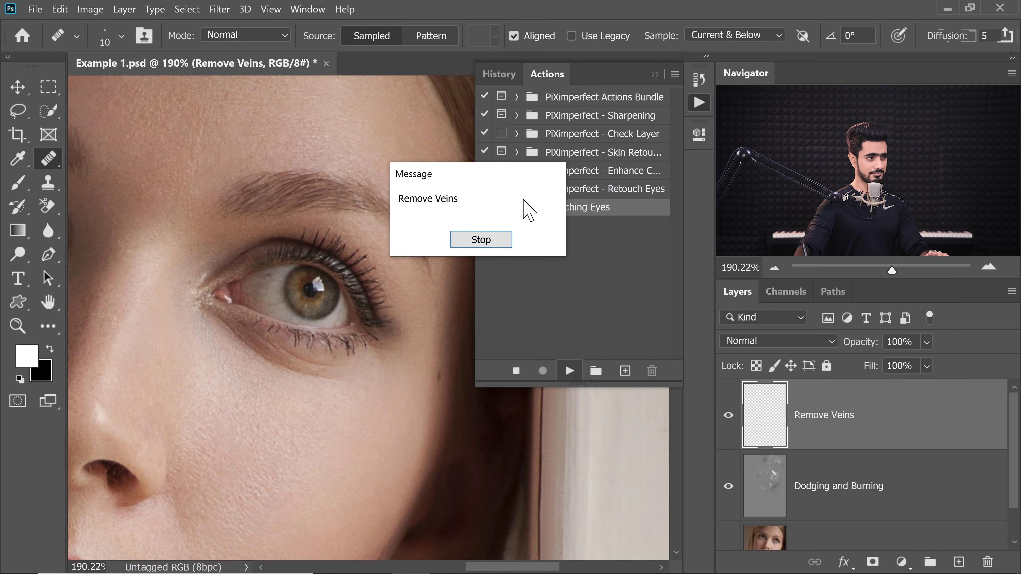
pyautogui.click(489, 240)
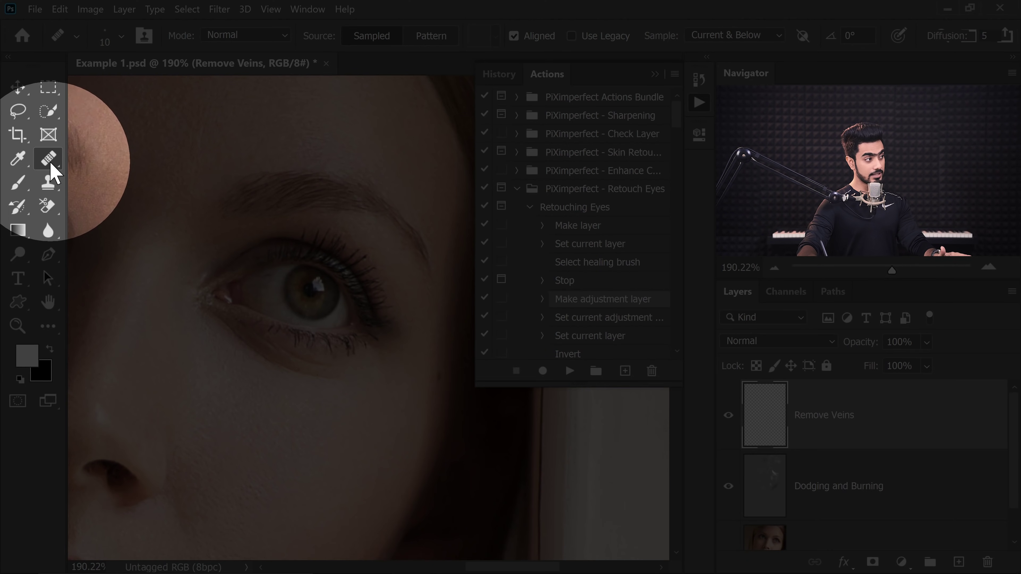
# - Heal the veins in the white of the eye on the Remove Veins layer with the Healing Brush
pyautogui.moveTo(49, 163)
pyautogui.mouseDown()
pyautogui.moveTo(81, 164)
pyautogui.moveTo(85, 175)
pyautogui.mouseUp()
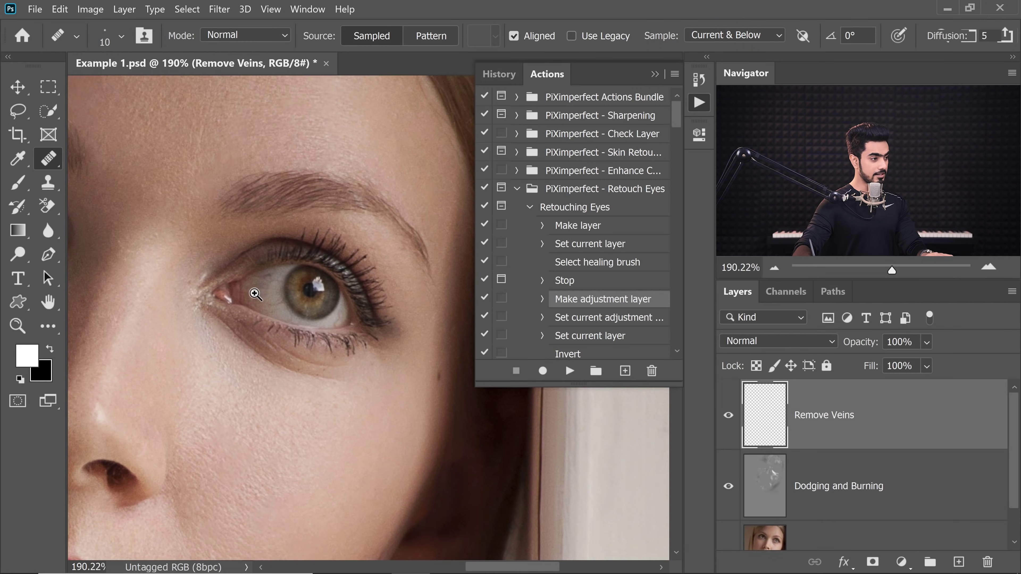
pyautogui.moveTo(254, 294); pyautogui.dragTo(277, 305)
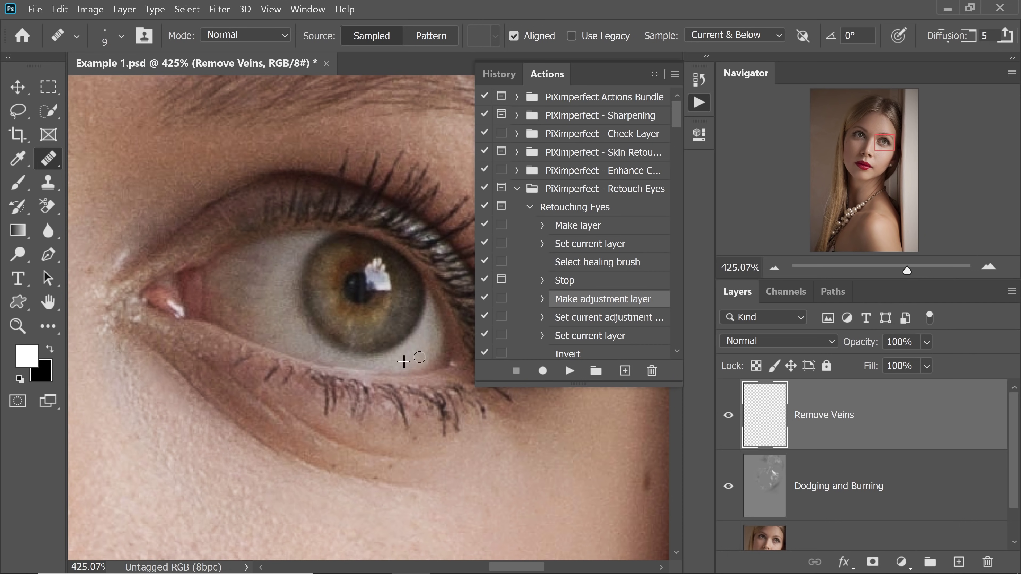
pyautogui.moveTo(246, 278); pyautogui.dragTo(244, 264)
pyautogui.press('alt')
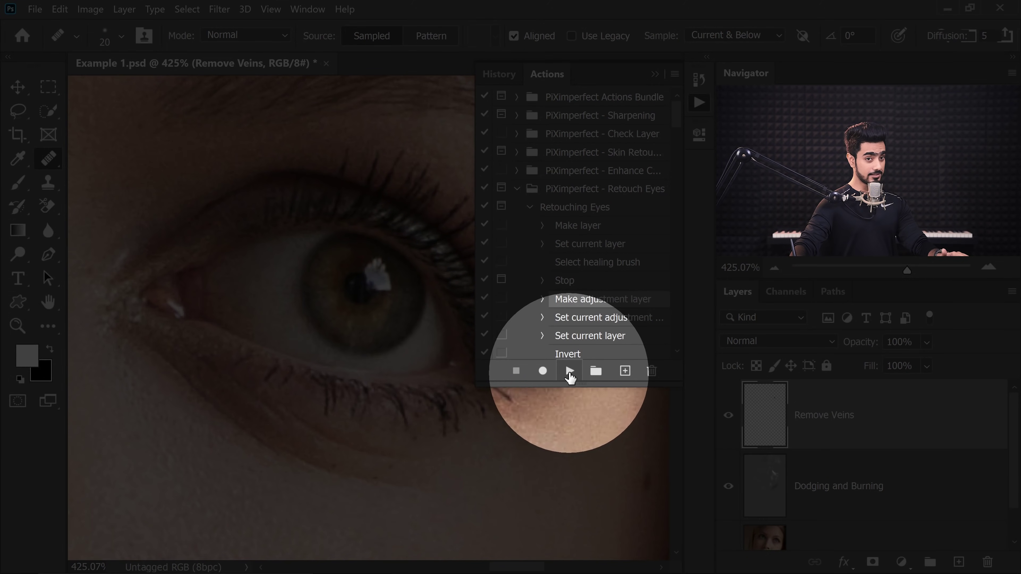
# - Continue the action to its Kicker Light stop and brush white over the iris on the layer mask with a 106 px brush
pyautogui.click(569, 372)
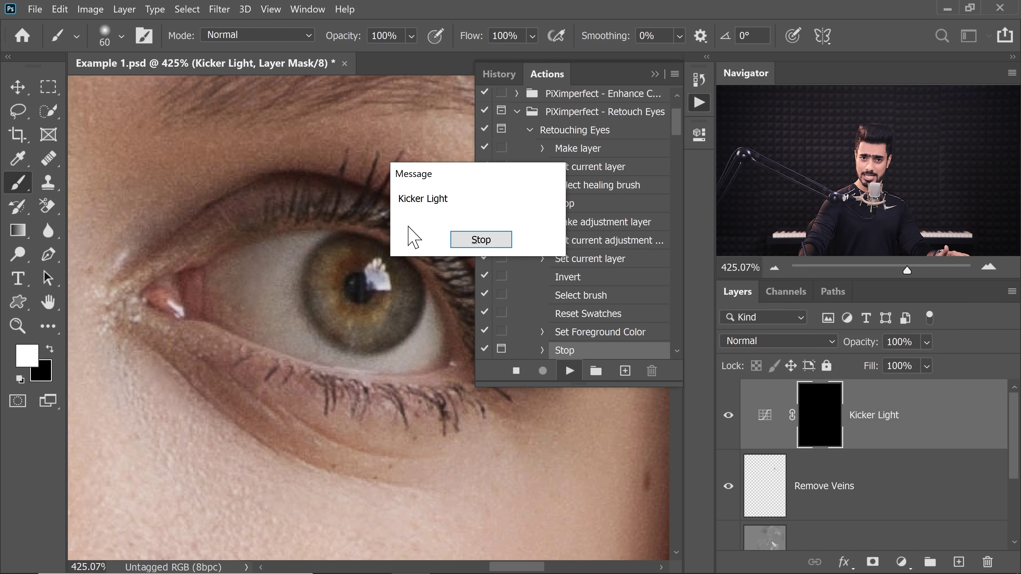
pyautogui.click(460, 241)
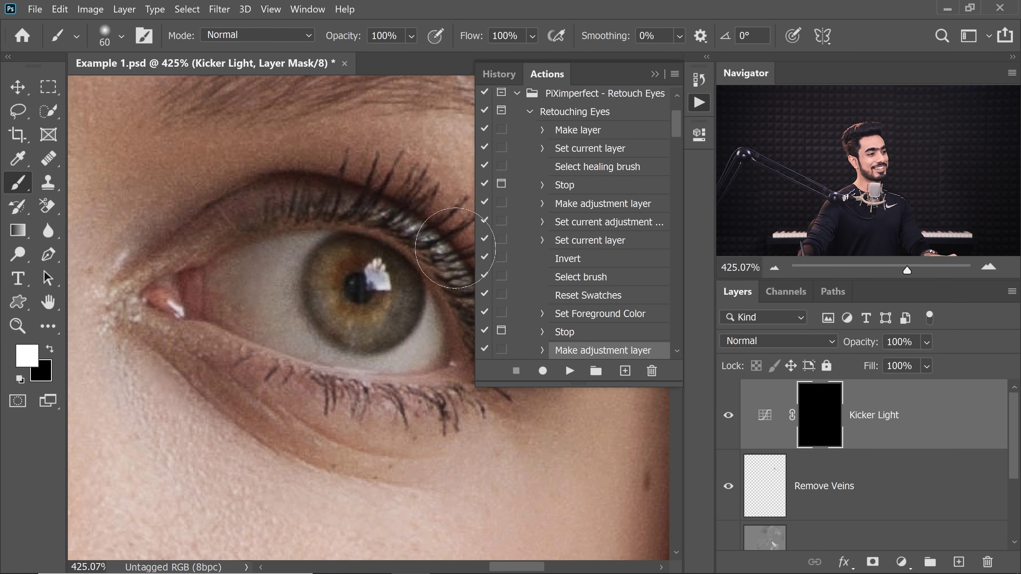
pyautogui.scroll(2, 373, 300)
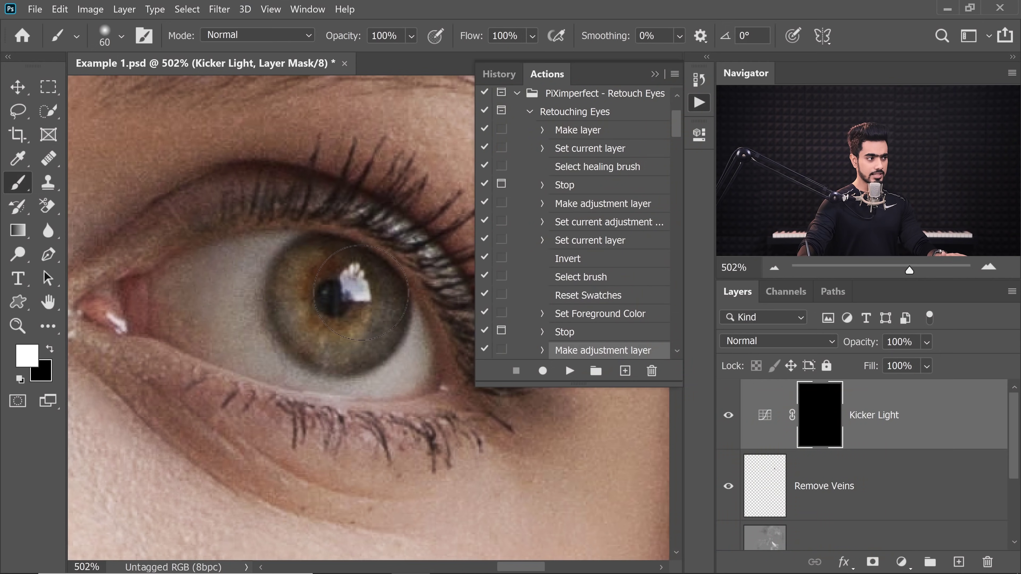
pyautogui.moveTo(361, 293); pyautogui.dragTo(326, 301)
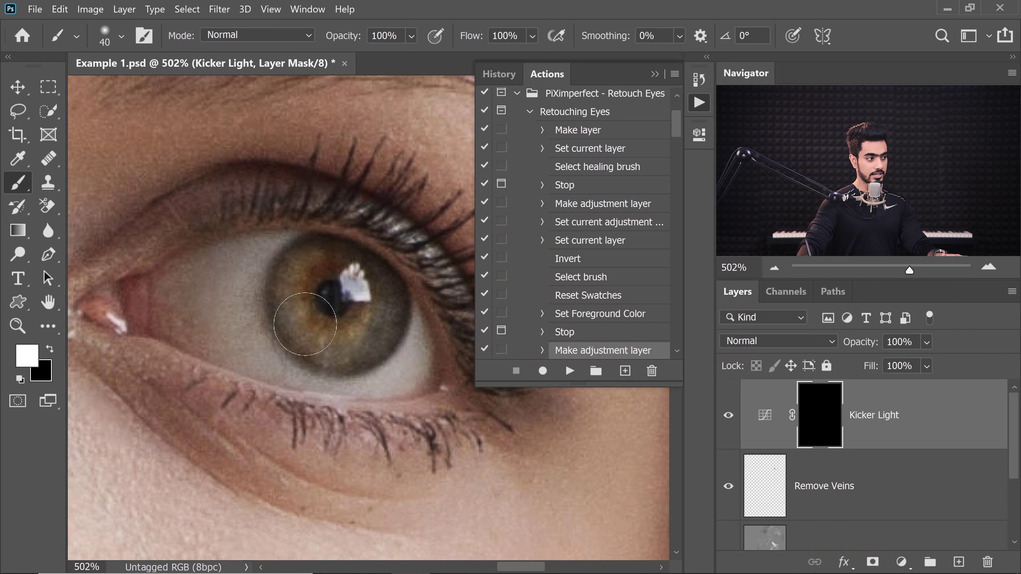
pyautogui.moveTo(308, 327)
pyautogui.mouseDown()
pyautogui.moveTo(372, 342)
pyautogui.moveTo(362, 341)
pyautogui.mouseUp()
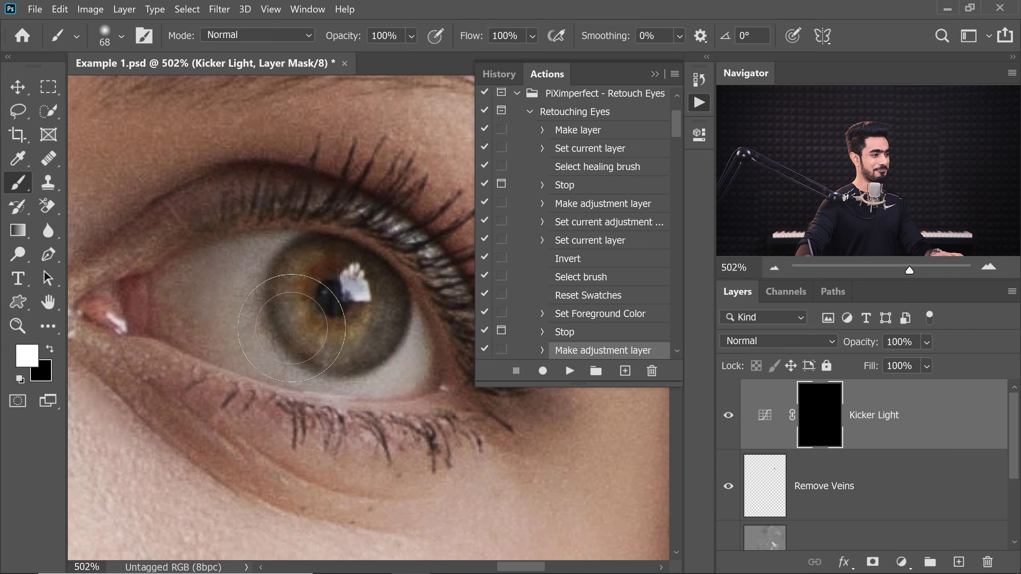
pyautogui.moveTo(291, 328)
pyautogui.mouseDown()
pyautogui.moveTo(354, 342)
pyautogui.moveTo(327, 325)
pyautogui.mouseUp()
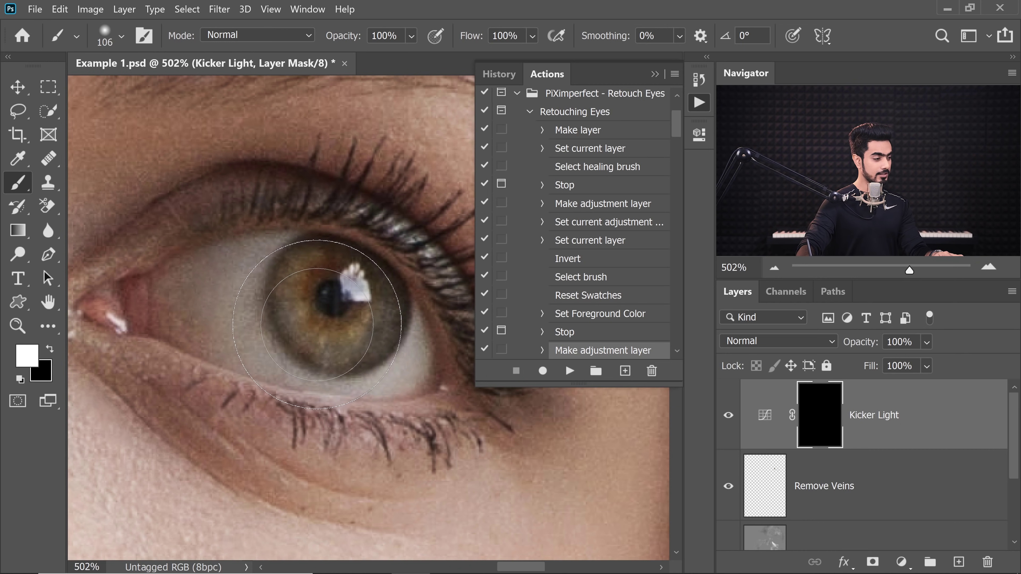
pyautogui.click(317, 324)
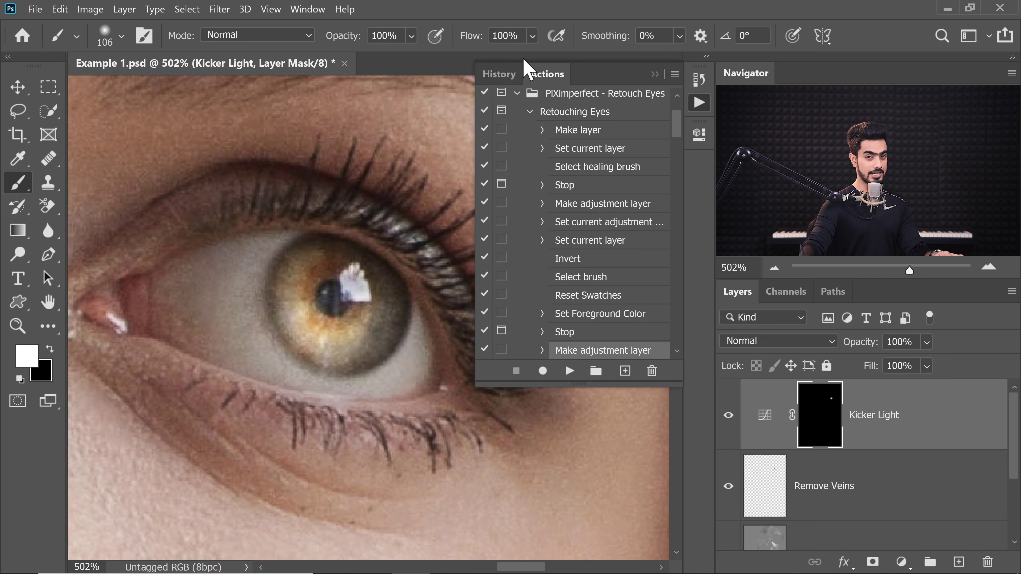
# - Paint black with a smaller brush on the Kicker Light mask to remove the brightening from the pupil and around the iris
pyautogui.press('x')
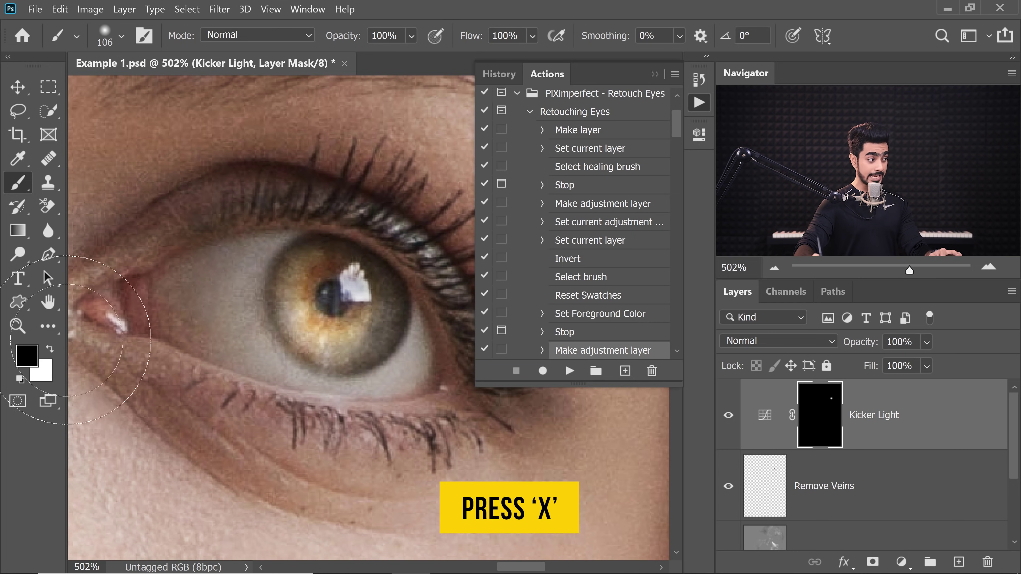
pyautogui.moveTo(229, 281); pyautogui.dragTo(115, 280)
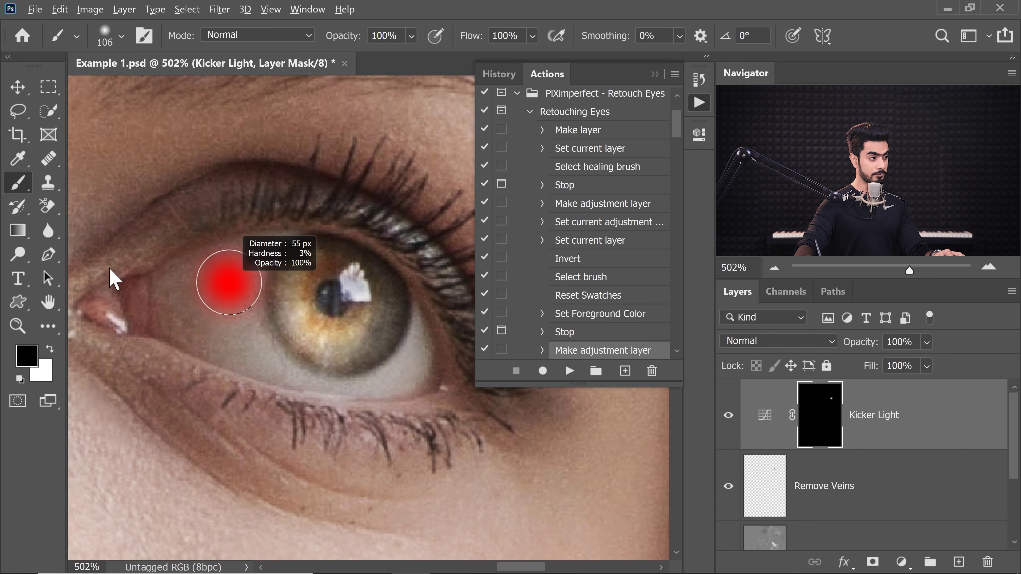
pyautogui.moveTo(241, 258); pyautogui.dragTo(179, 258)
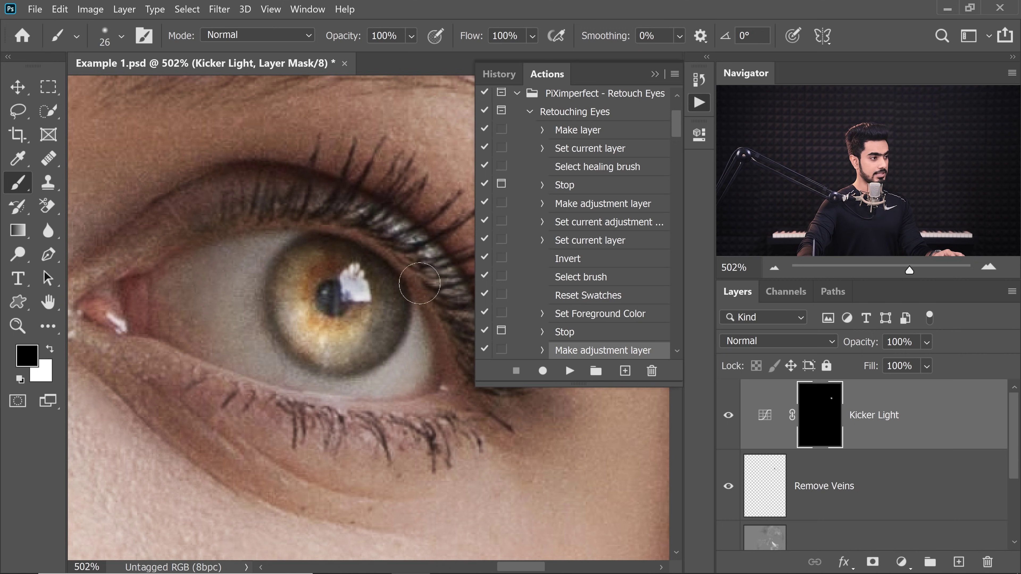
pyautogui.moveTo(337, 299); pyautogui.dragTo(352, 296)
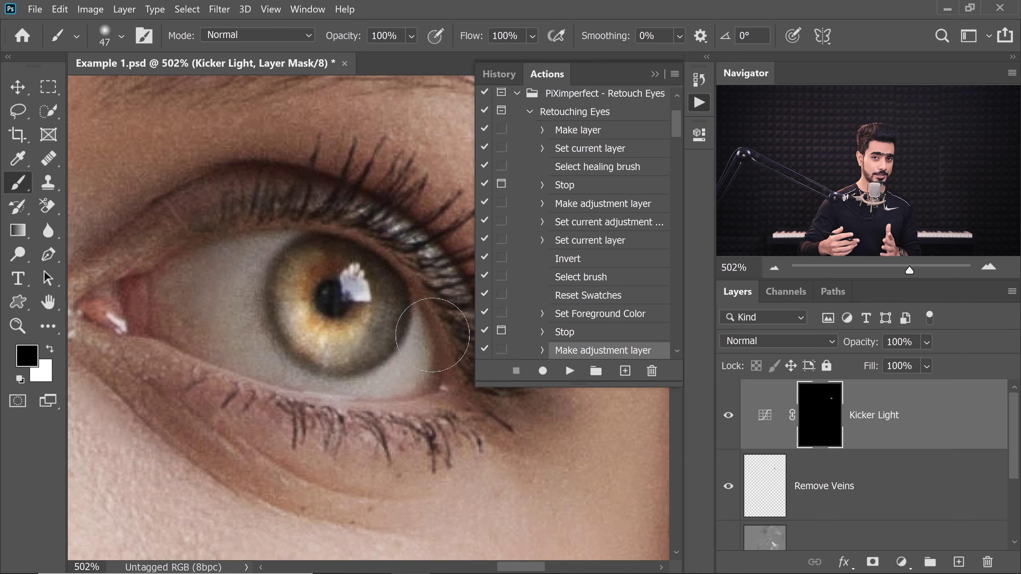
# - Continue the action to its Dab Highlight stop and dab white over the catchlight on the Eye Highlight mask with a 77 px brush
pyautogui.click(571, 372)
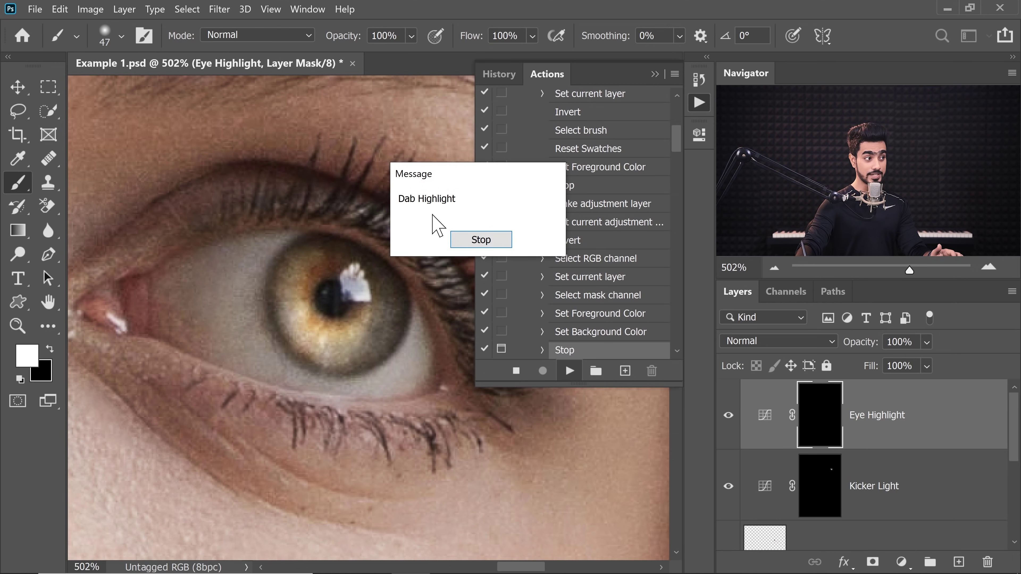
pyautogui.click(476, 243)
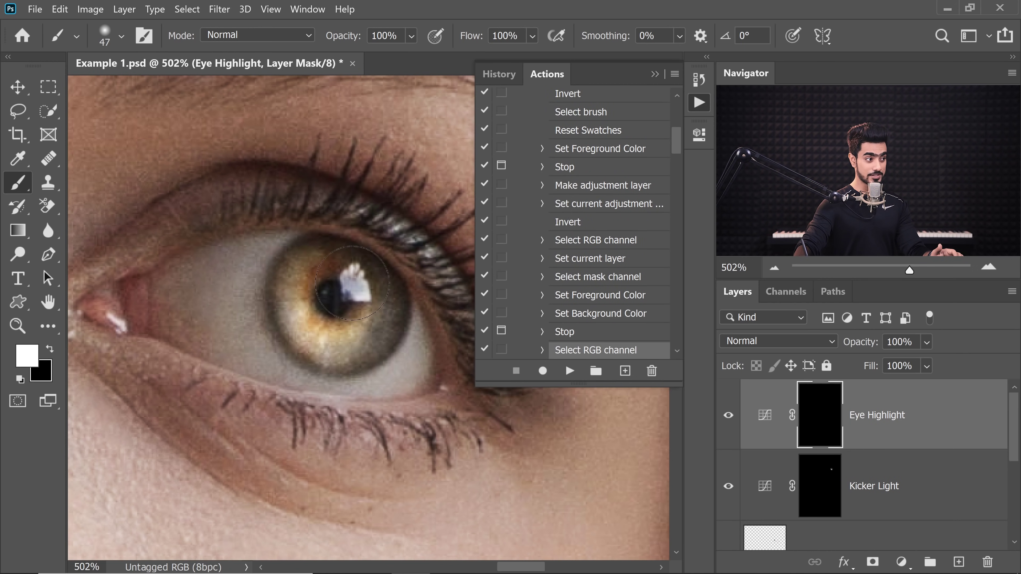
pyautogui.moveTo(352, 283)
pyautogui.mouseDown()
pyautogui.moveTo(365, 297)
pyautogui.moveTo(376, 292)
pyautogui.moveTo(355, 281)
pyautogui.mouseUp()
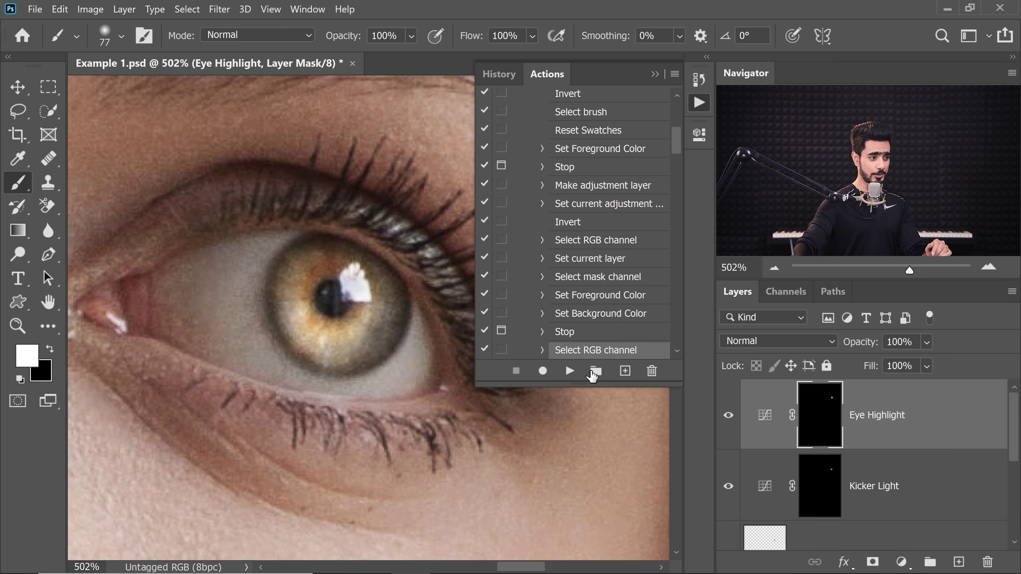
# - Continue the action to its Dab Kick High stop and dab white over the lower iris on the new Curves layer's mask
pyautogui.click(569, 370)
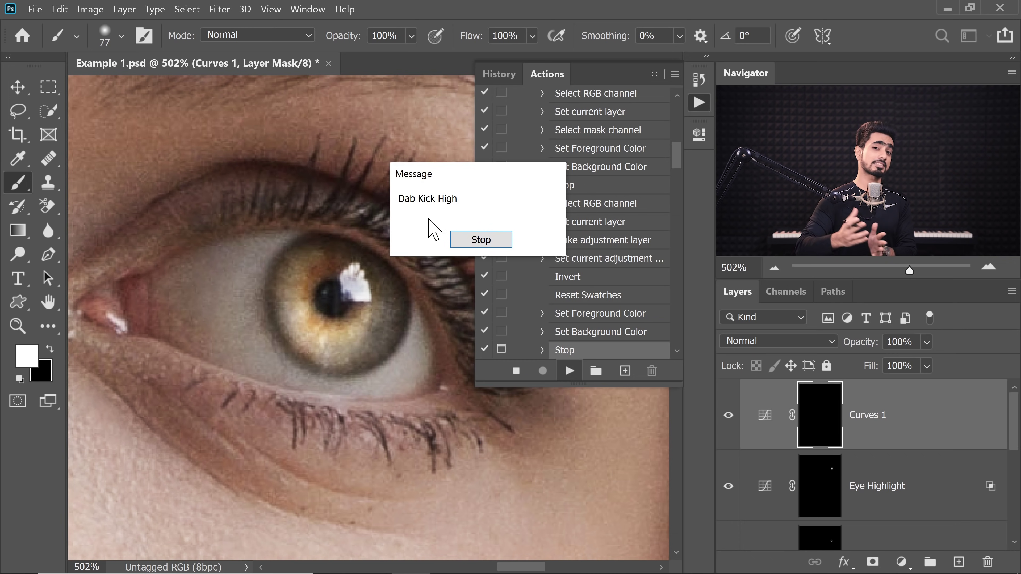
pyautogui.click(460, 238)
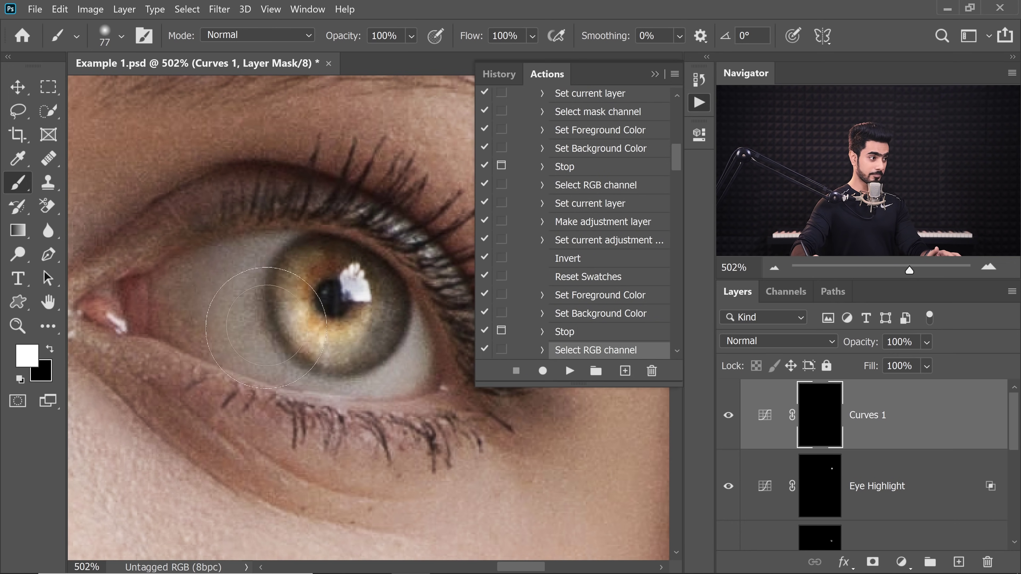
pyautogui.moveTo(253, 310); pyautogui.dragTo(303, 280)
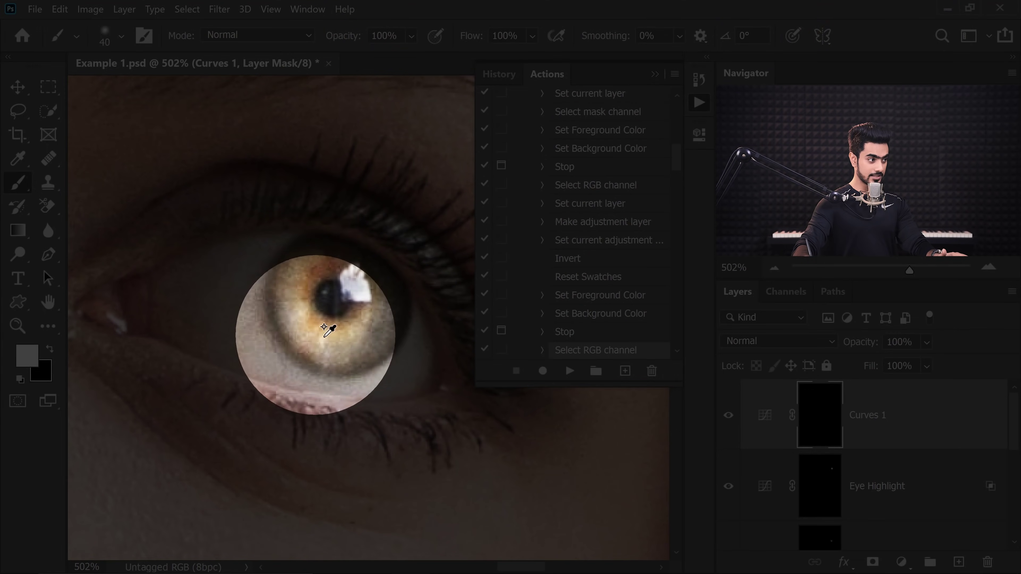
pyautogui.moveTo(319, 322)
pyautogui.mouseDown()
pyautogui.moveTo(364, 338)
pyautogui.moveTo(356, 326)
pyautogui.mouseUp()
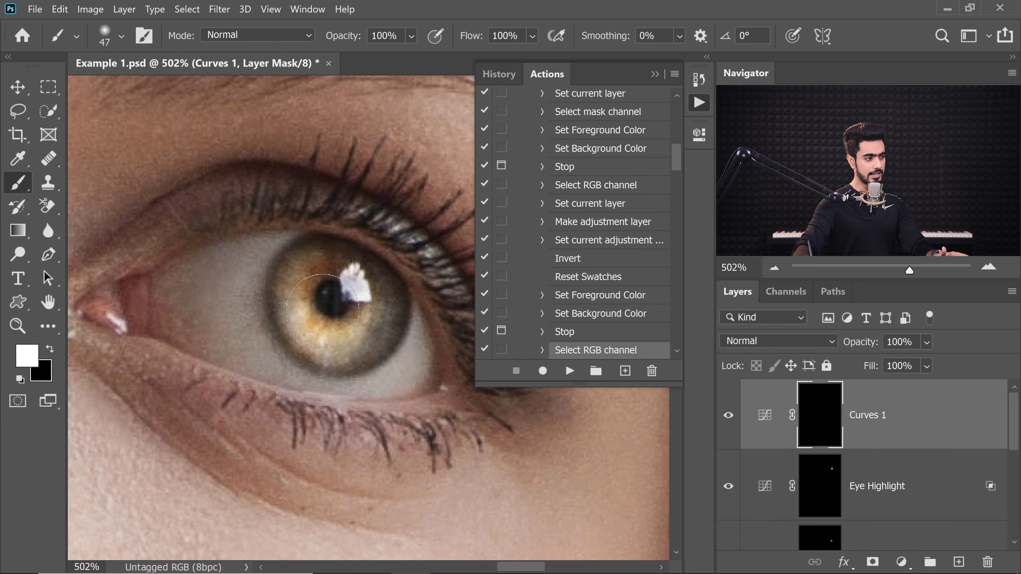
pyautogui.click(325, 312)
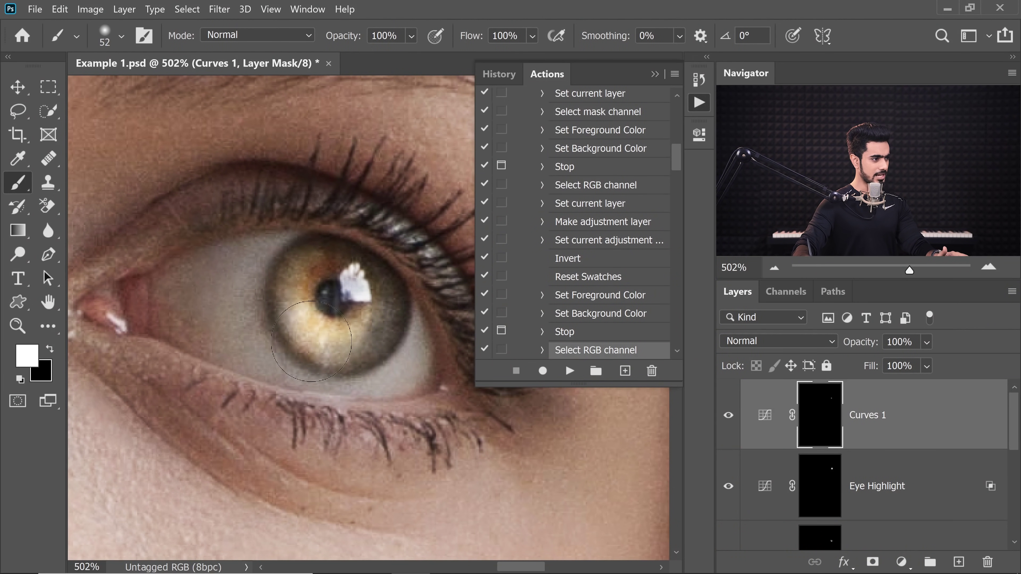
pyautogui.moveTo(331, 332); pyautogui.dragTo(332, 341)
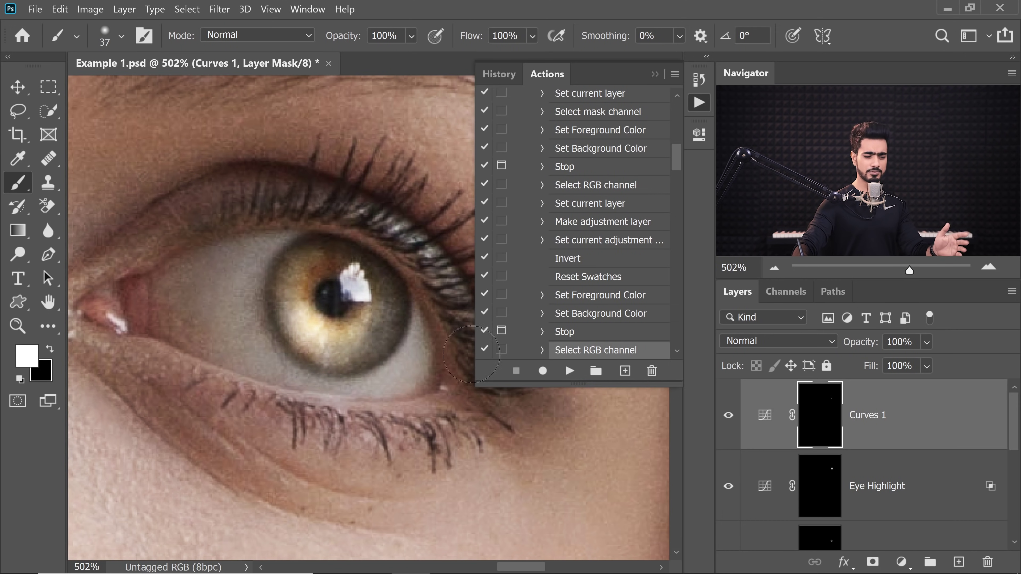
# - Continue the action to its Paint on Eye White stop and paint white over the eye white on the Brighten Eye White mask with a 22 px brush
pyautogui.click(569, 371)
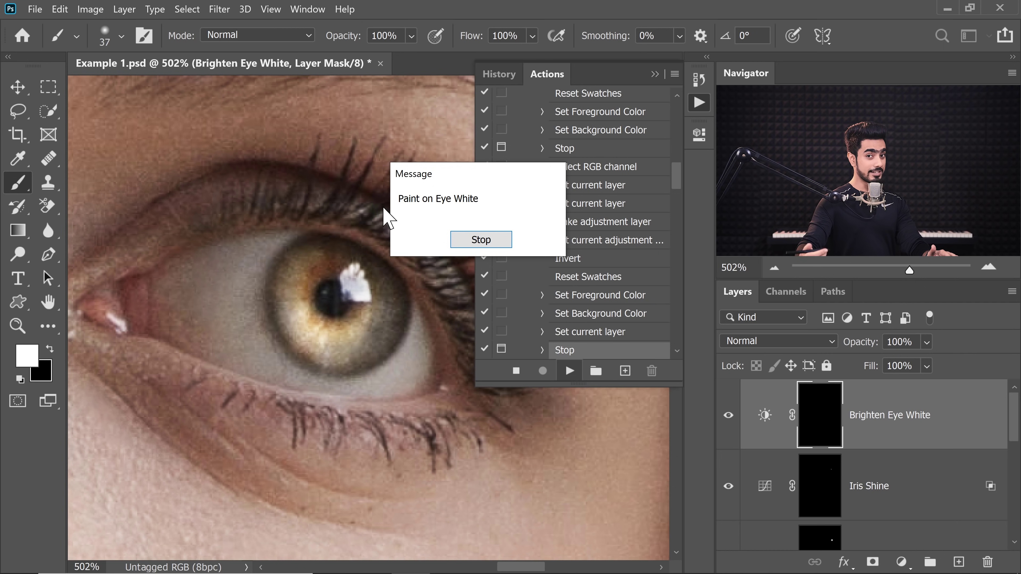
pyautogui.click(478, 241)
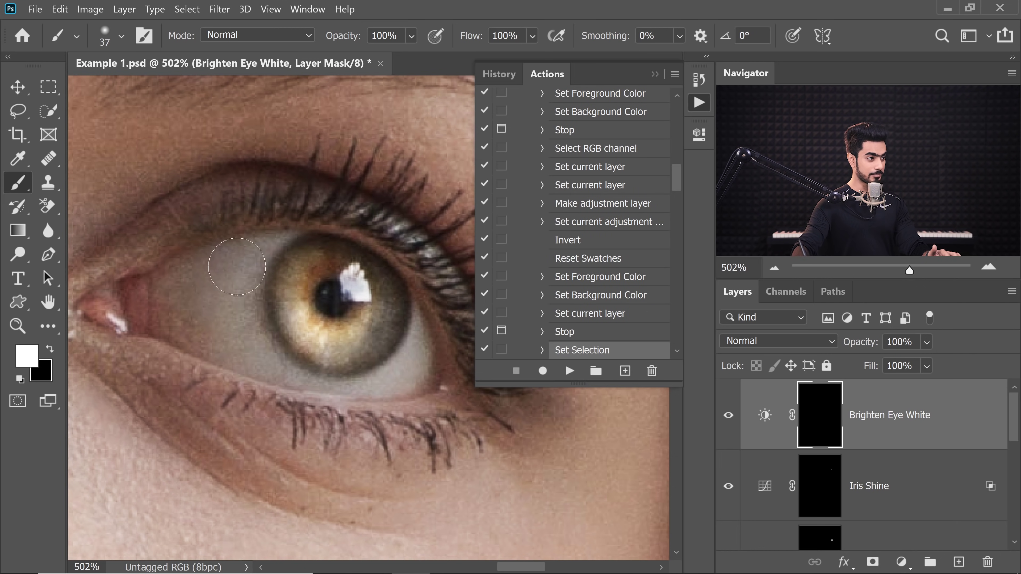
pyautogui.keyDown('alt'); pyautogui.rightClick(237, 267); pyautogui.keyUp('alt')
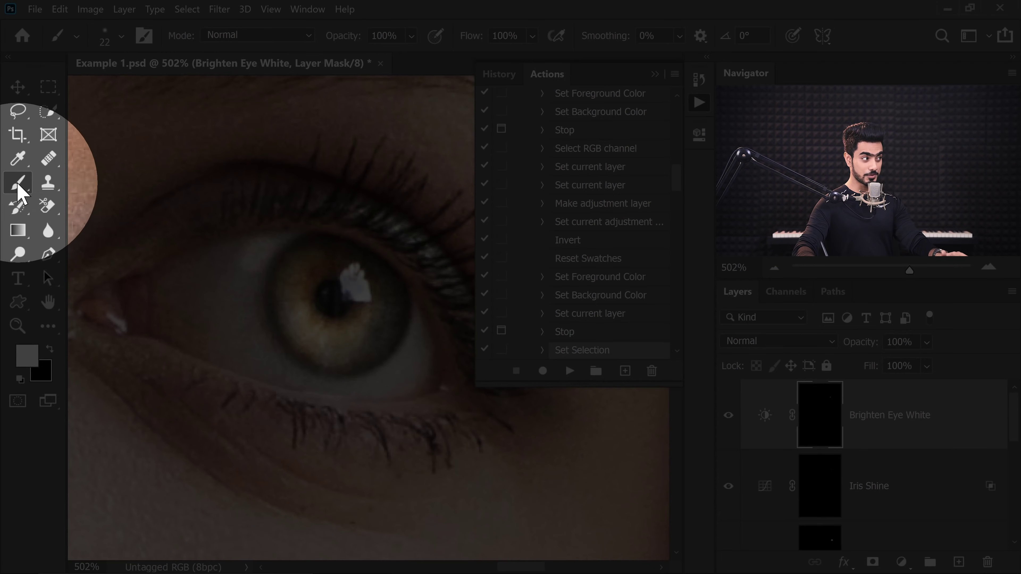
pyautogui.press('d')
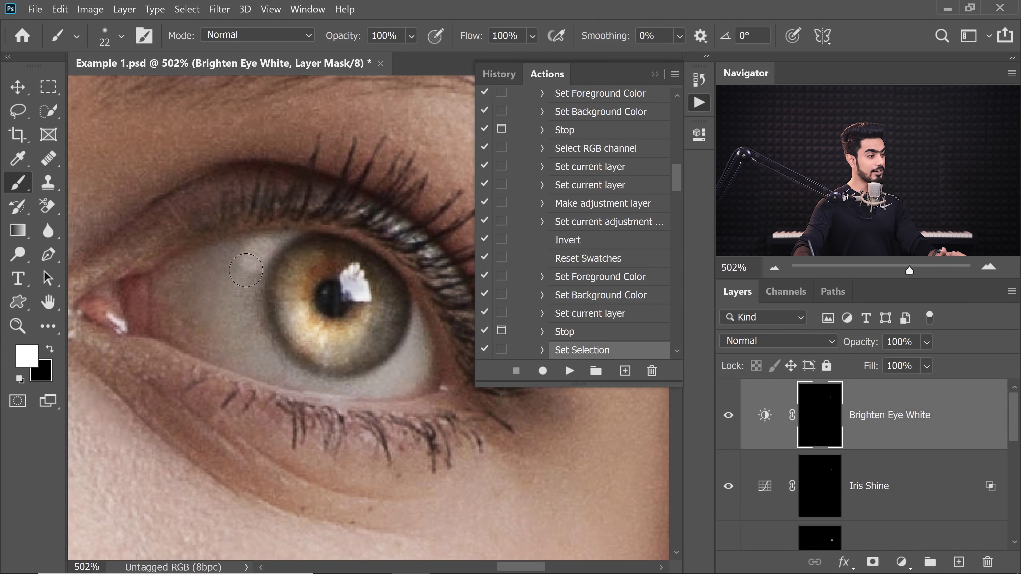
pyautogui.moveTo(246, 270)
pyautogui.mouseDown()
pyautogui.moveTo(291, 238)
pyautogui.moveTo(264, 248)
pyautogui.moveTo(245, 290)
pyautogui.moveTo(245, 315)
pyautogui.moveTo(250, 288)
pyautogui.moveTo(251, 318)
pyautogui.moveTo(284, 365)
pyautogui.moveTo(368, 385)
pyautogui.moveTo(415, 361)
pyautogui.moveTo(308, 387)
pyautogui.mouseUp()
pyautogui.moveTo(212, 270)
pyautogui.mouseDown()
pyautogui.moveTo(212, 313)
pyautogui.moveTo(221, 301)
pyautogui.moveTo(227, 349)
pyautogui.moveTo(303, 389)
pyautogui.moveTo(178, 356)
pyautogui.moveTo(147, 330)
pyautogui.moveTo(198, 313)
pyautogui.moveTo(201, 264)
pyautogui.moveTo(224, 248)
pyautogui.moveTo(160, 276)
pyautogui.mouseUp()
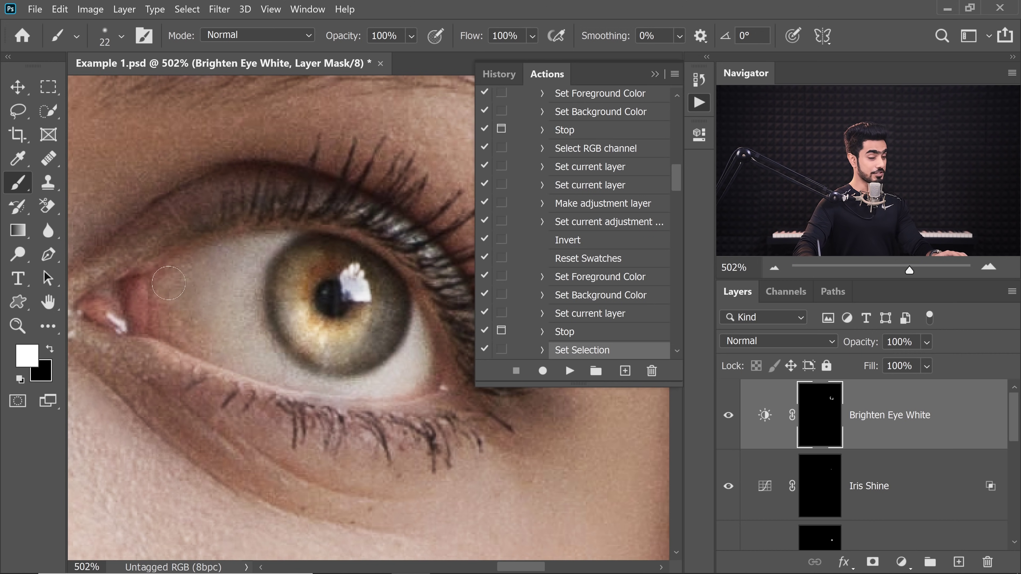
pyautogui.moveTo(152, 323); pyautogui.dragTo(182, 358)
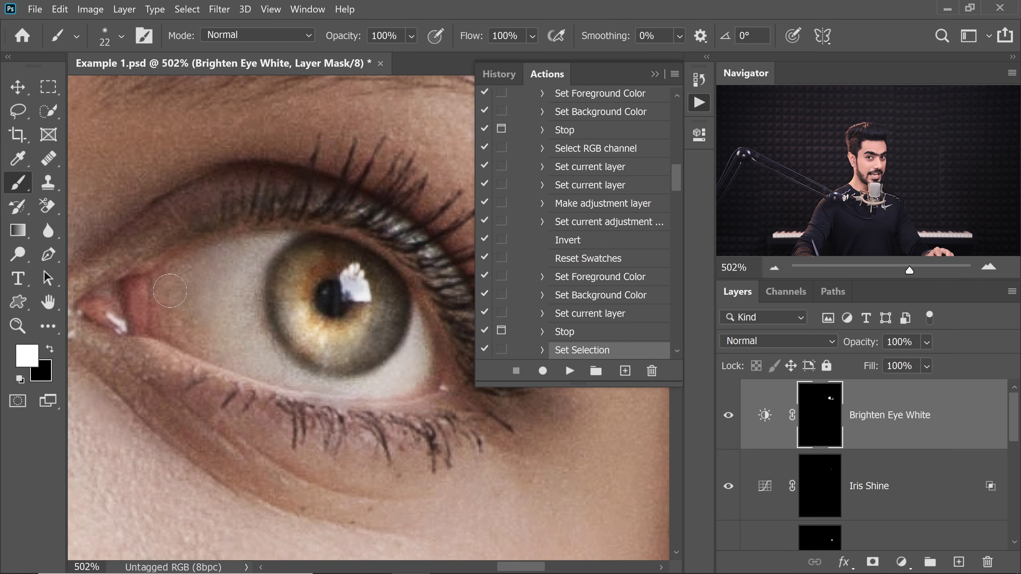
# - Paint black with a larger soft brush on the Brighten Eye White mask to remove spilled brightening around the eye white
pyautogui.press('x')
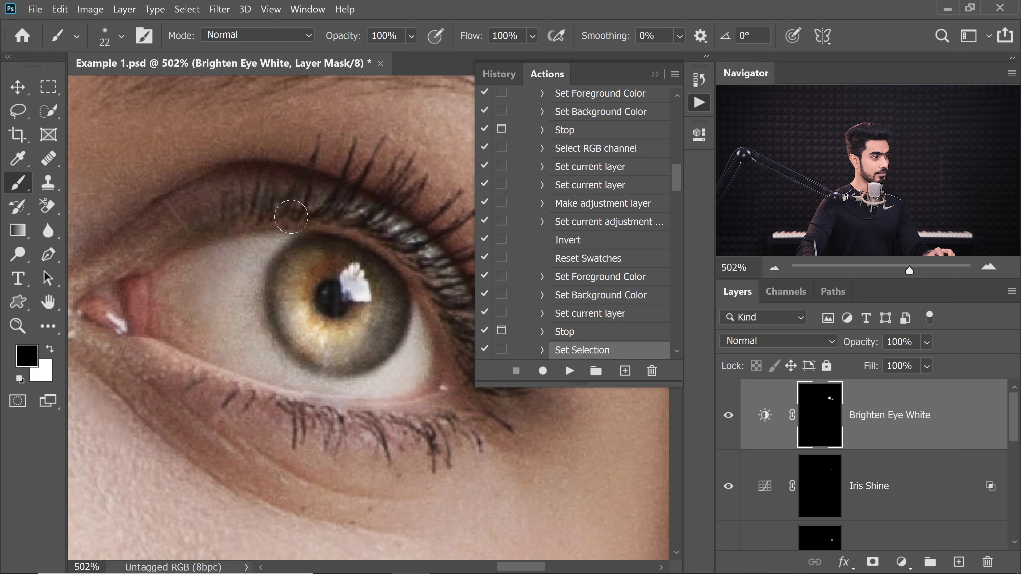
pyautogui.press(']')
pyautogui.press(']')
pyautogui.press(']')
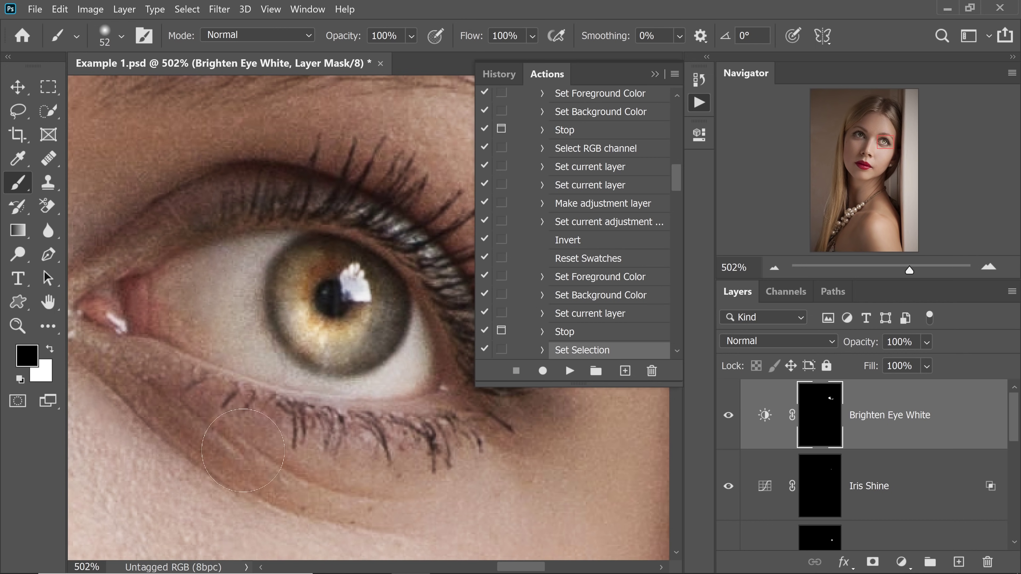
pyautogui.press('[')
pyautogui.press('[')
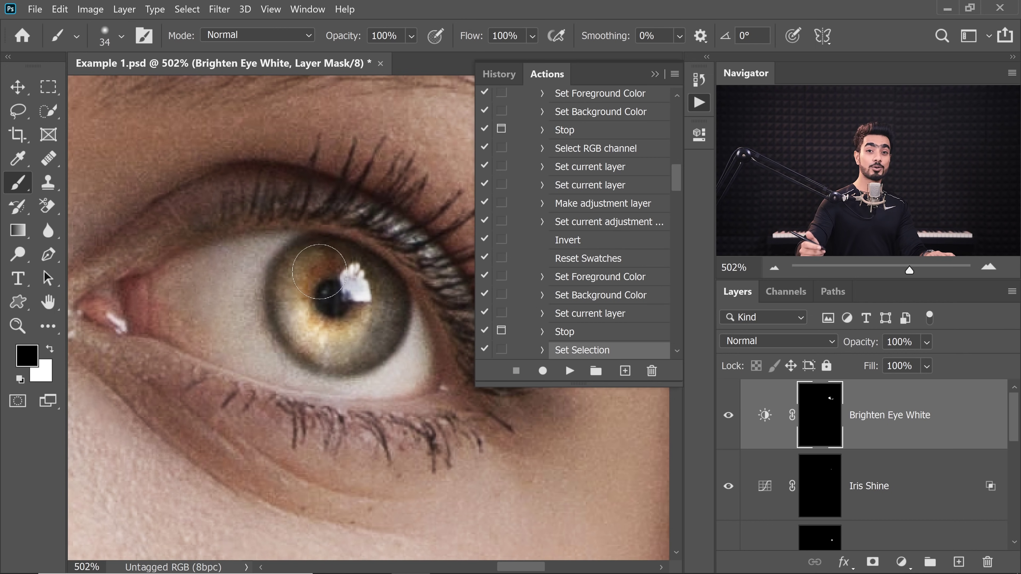
# - Examine the brightened eye white and iris at several magnifications against the surrounding face
pyautogui.scroll(-5, 285, 292)
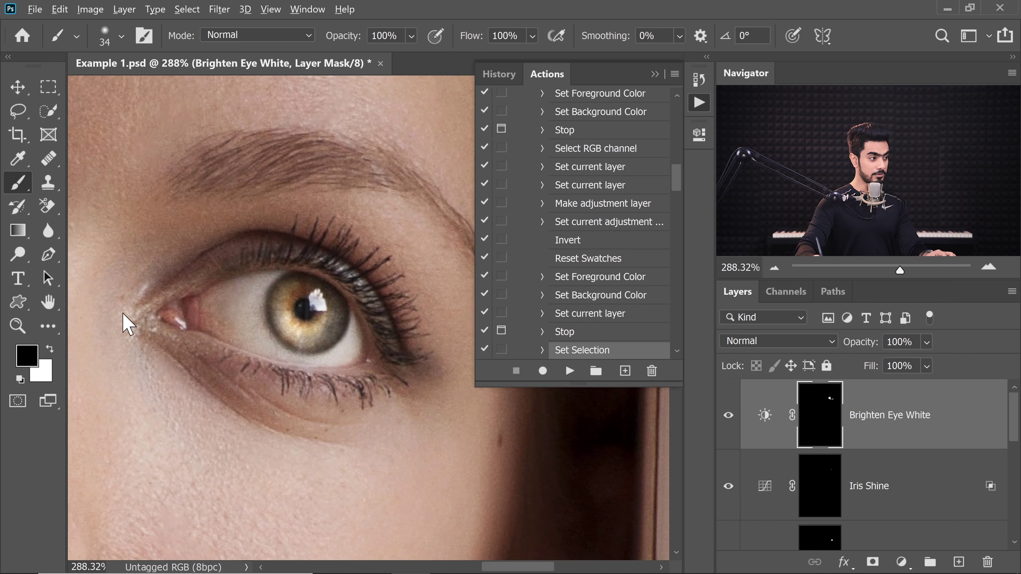
pyautogui.moveTo(128, 324)
pyautogui.mouseDown()
pyautogui.moveTo(424, 353)
pyautogui.moveTo(319, 326)
pyautogui.moveTo(316, 310)
pyautogui.mouseUp()
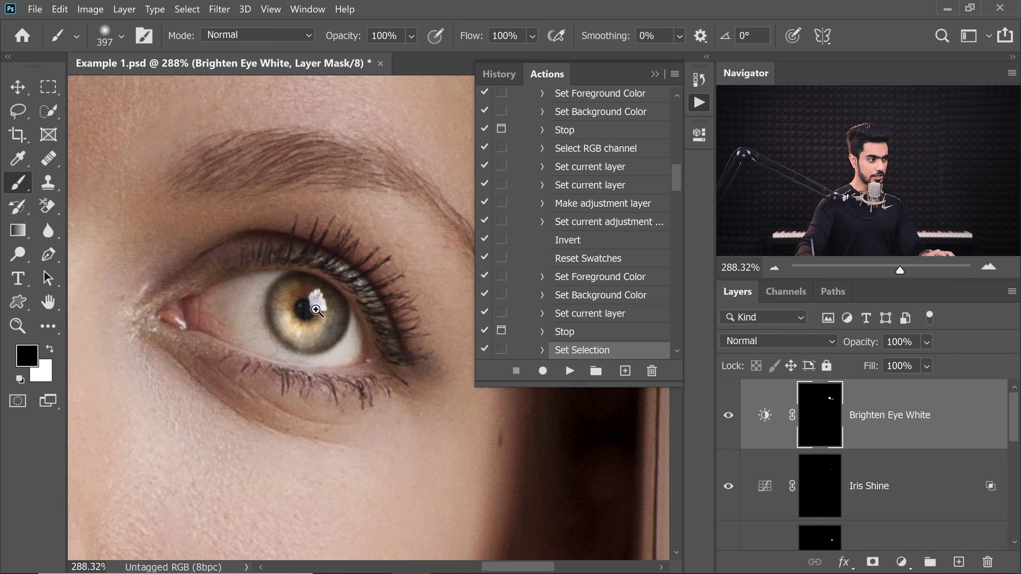
pyautogui.scroll(-3, 317, 310)
pyautogui.moveTo(231, 320)
pyautogui.mouseDown()
pyautogui.moveTo(213, 319)
pyautogui.moveTo(200, 336)
pyautogui.mouseUp()
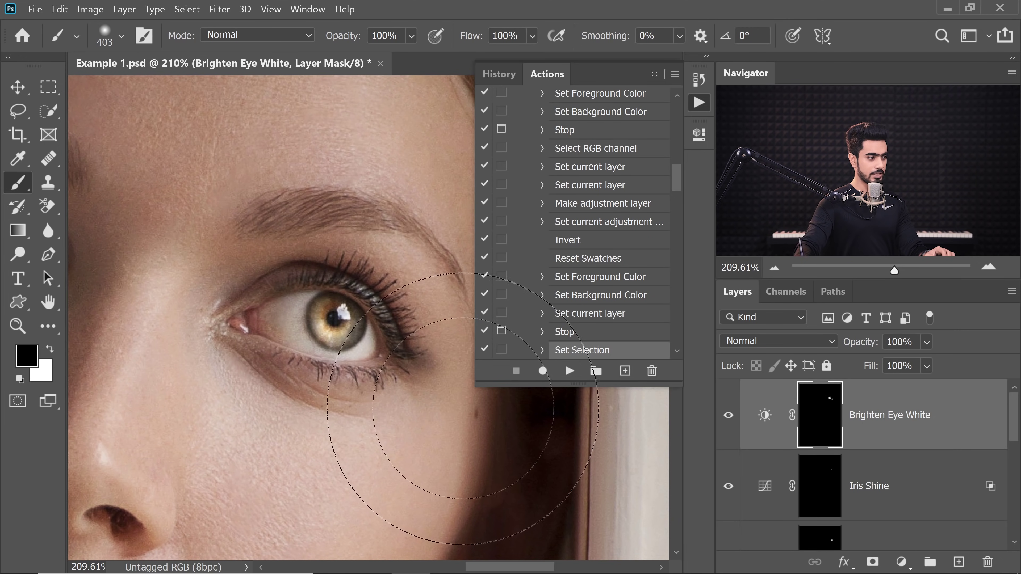
pyautogui.scroll(2, 362, 343)
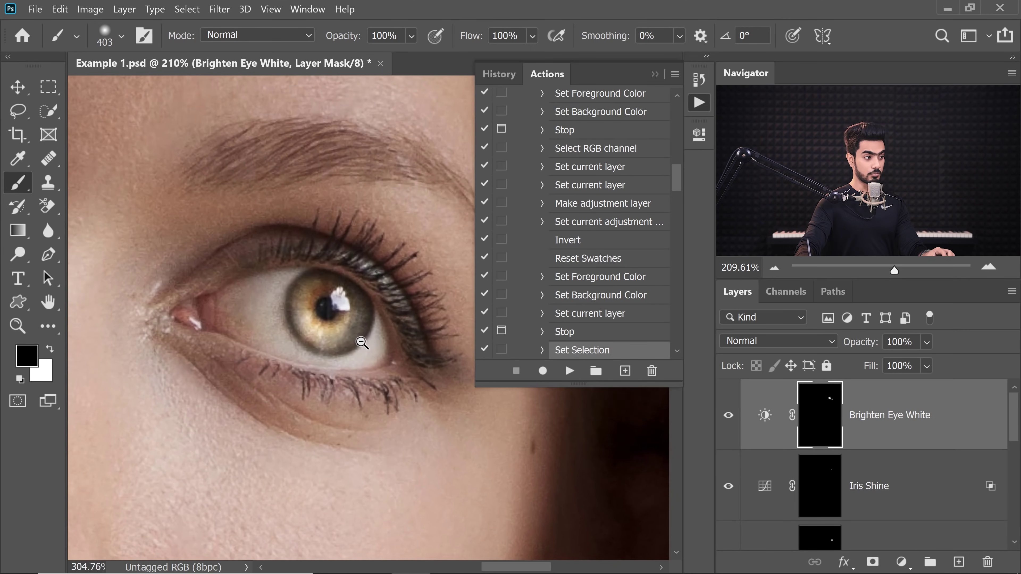
pyautogui.scroll(1, 362, 343)
pyautogui.scroll(-2, 358, 346)
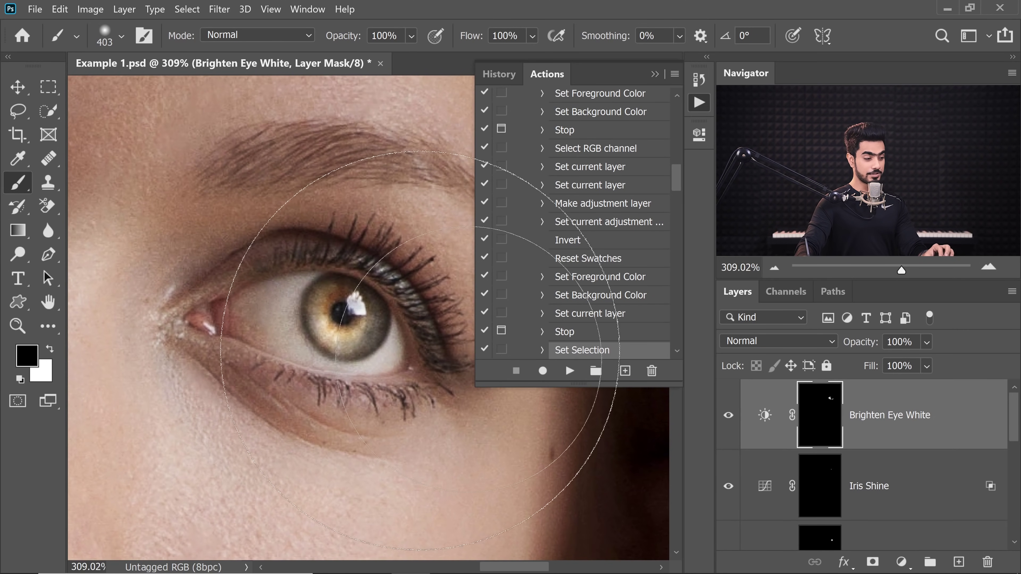
# - Continue the action to its Paint on Iris stop and paint white over the iris on the Boost Iris Color mask with a 25 px brush
pyautogui.click(577, 377)
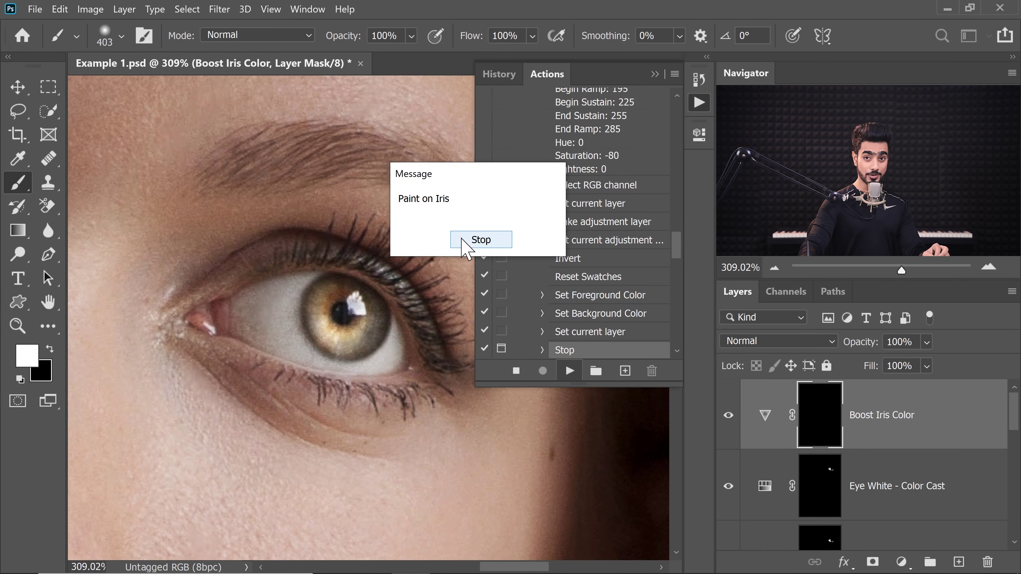
pyautogui.click(481, 239)
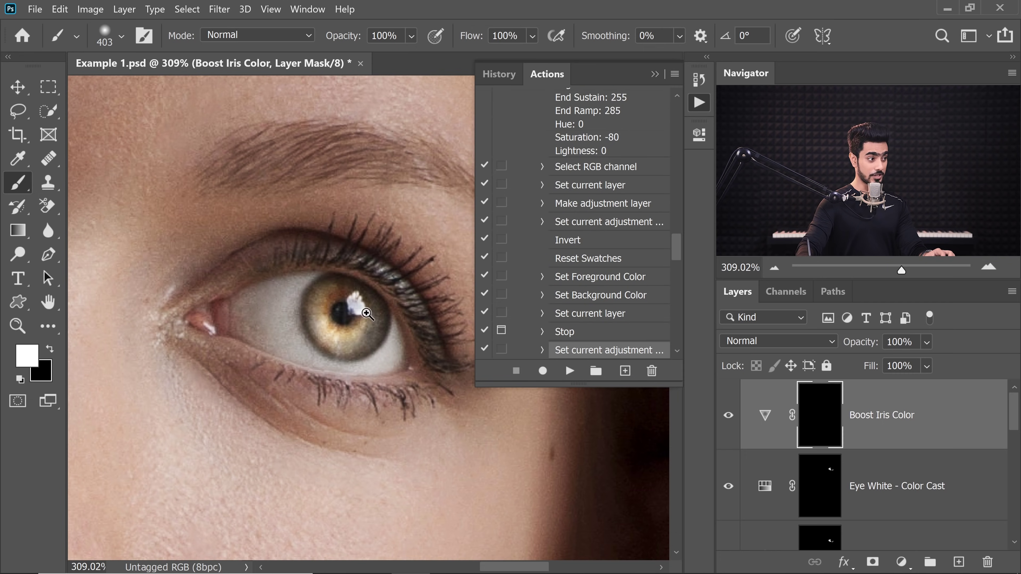
pyautogui.scroll(2, 317, 314)
pyautogui.moveTo(322, 318)
pyautogui.mouseDown()
pyautogui.moveTo(118, 270)
pyautogui.moveTo(225, 269)
pyautogui.mouseUp()
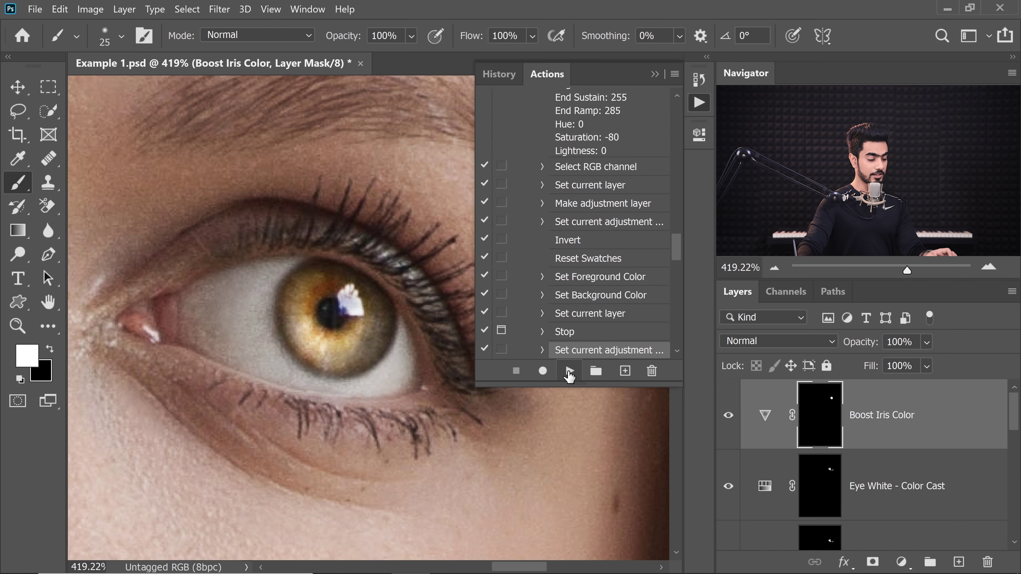
# - Continue the action to the High Pass filter for the Sharpen Eye layer and apply it with a radius of 2 pixels
pyautogui.click(569, 371)
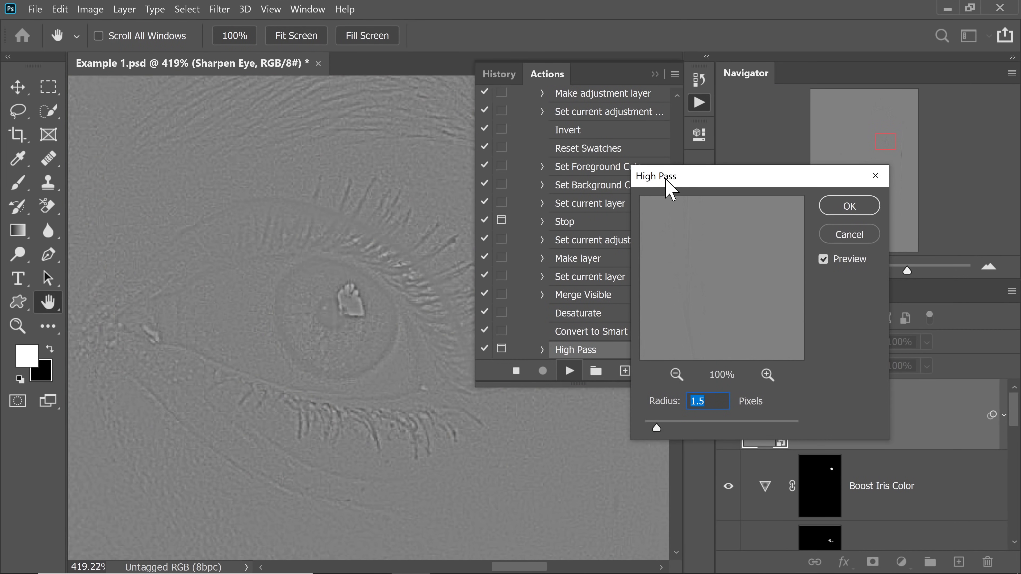
pyautogui.moveTo(667, 185); pyautogui.dragTo(621, 184)
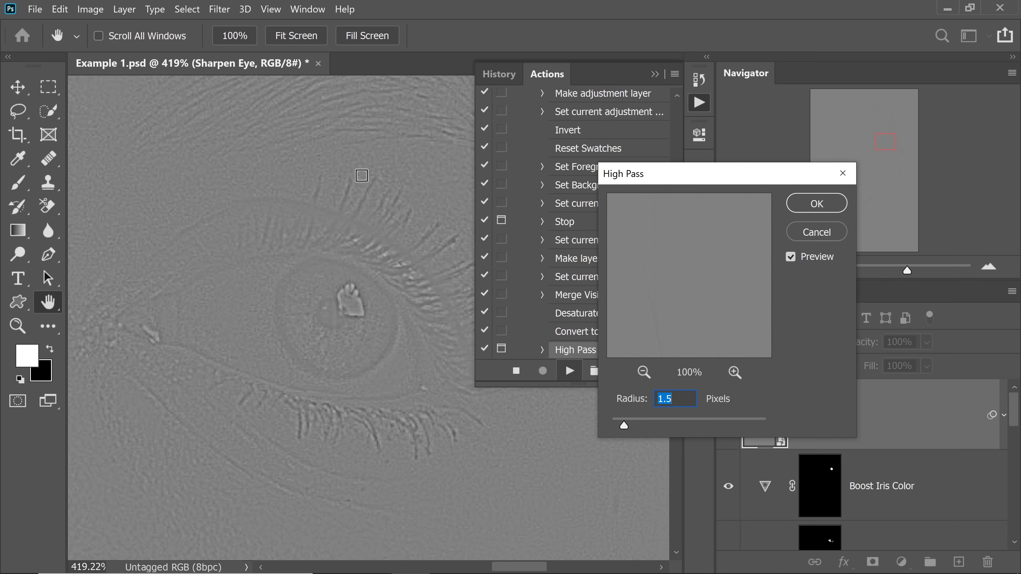
pyautogui.hotkey('ctrl', '-')
pyautogui.moveTo(624, 425)
pyautogui.mouseDown()
pyautogui.moveTo(594, 427)
pyautogui.moveTo(639, 427)
pyautogui.moveTo(630, 426)
pyautogui.mouseUp()
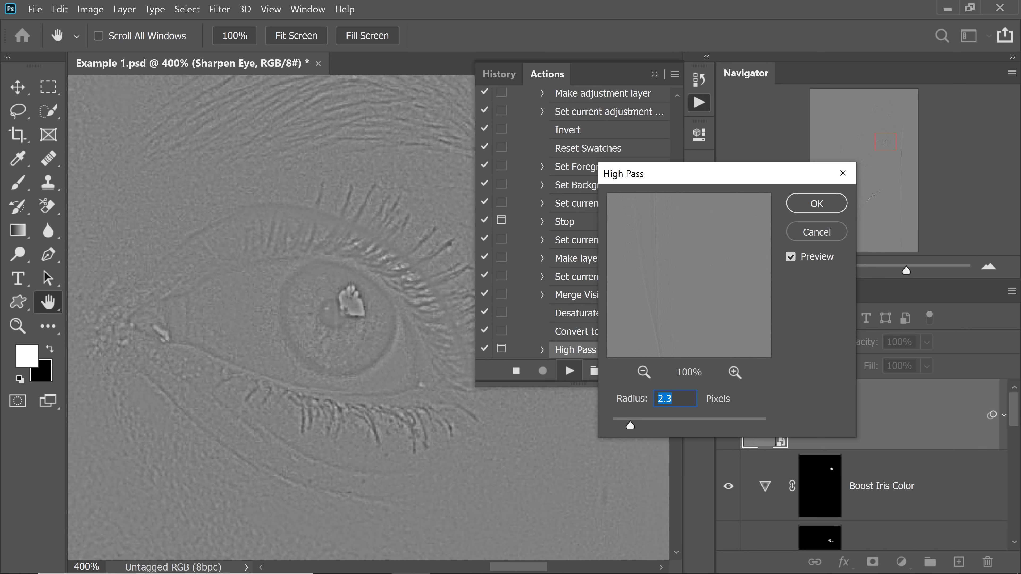
pyautogui.write('2')
pyautogui.click(814, 206)
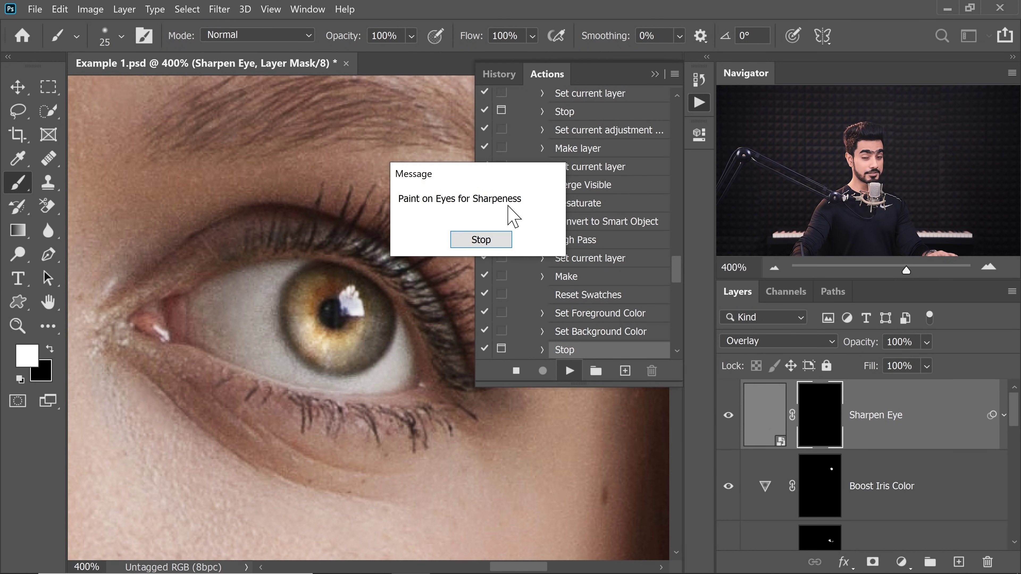
# - Dismiss the Paint on Eyes for Sharpeness stop and start painting white over the eye on the Sharpen Eye mask with a 137 px brush
pyautogui.click(492, 240)
pyautogui.keyDown('alt'); pyautogui.rightClick(296, 275); pyautogui.keyUp('alt')
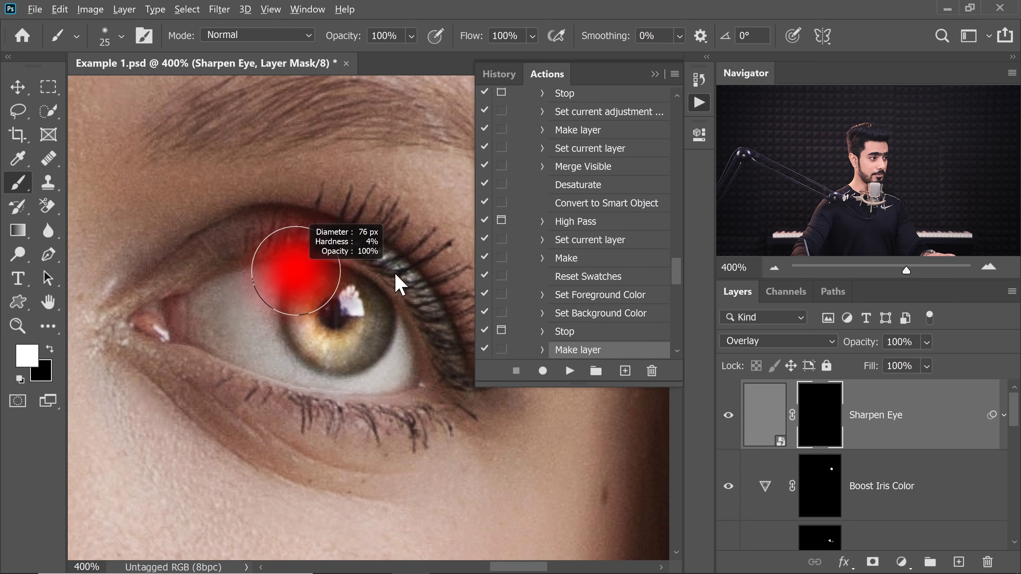
pyautogui.scroll(-3, 322, 269)
pyautogui.keyDown('alt'); pyautogui.rightClick(283, 286); pyautogui.keyUp('alt')
pyautogui.keyDown('alt'); pyautogui.rightClick(322, 297); pyautogui.keyUp('alt')
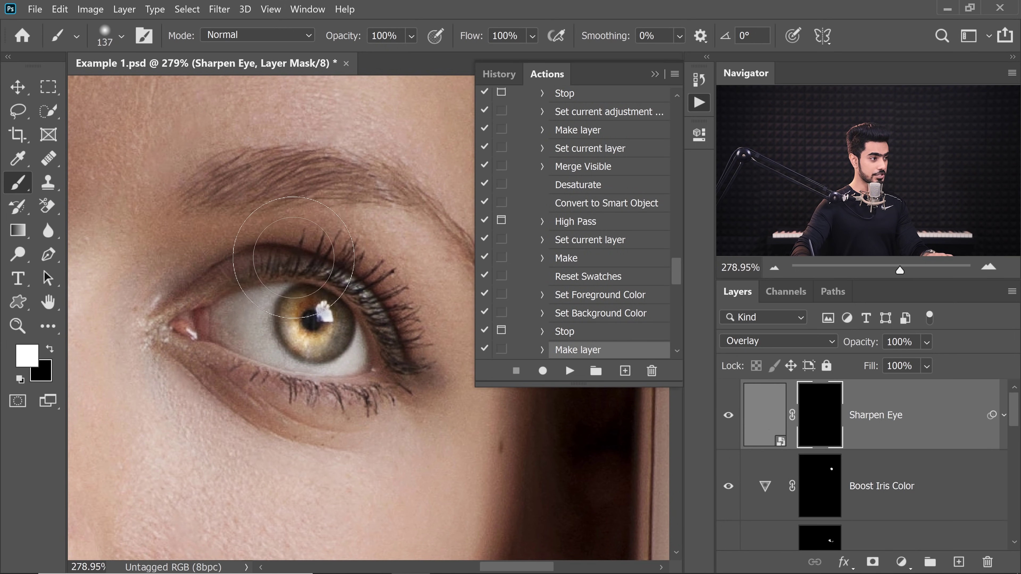
pyautogui.click(313, 268)
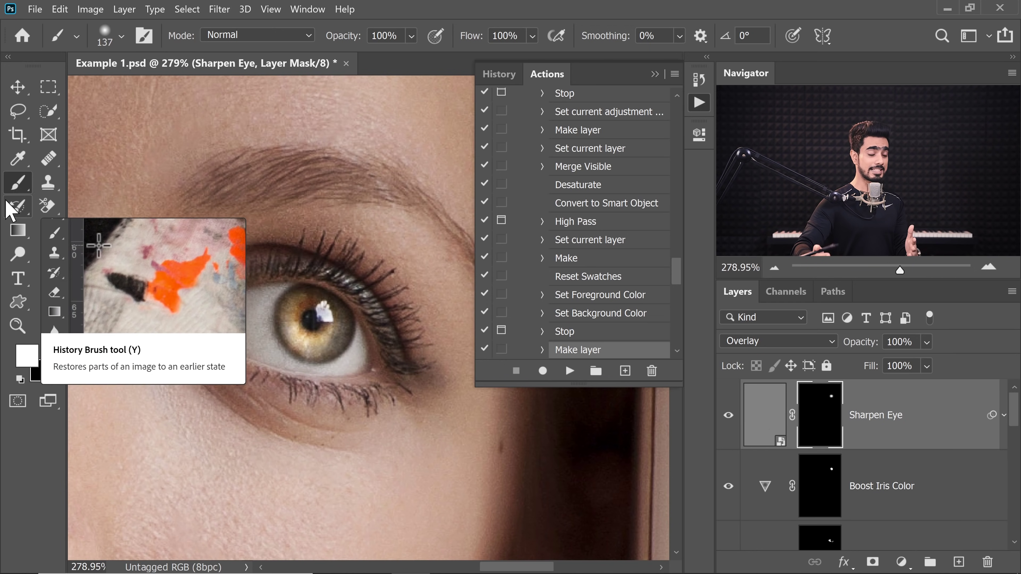
# - Paint white over the lashes, lower lid and iris on the Sharpen Eye mask, resizing the soft brush to fit each area
pyautogui.keyDown('alt'); pyautogui.rightClick(213, 321); pyautogui.keyUp('alt')
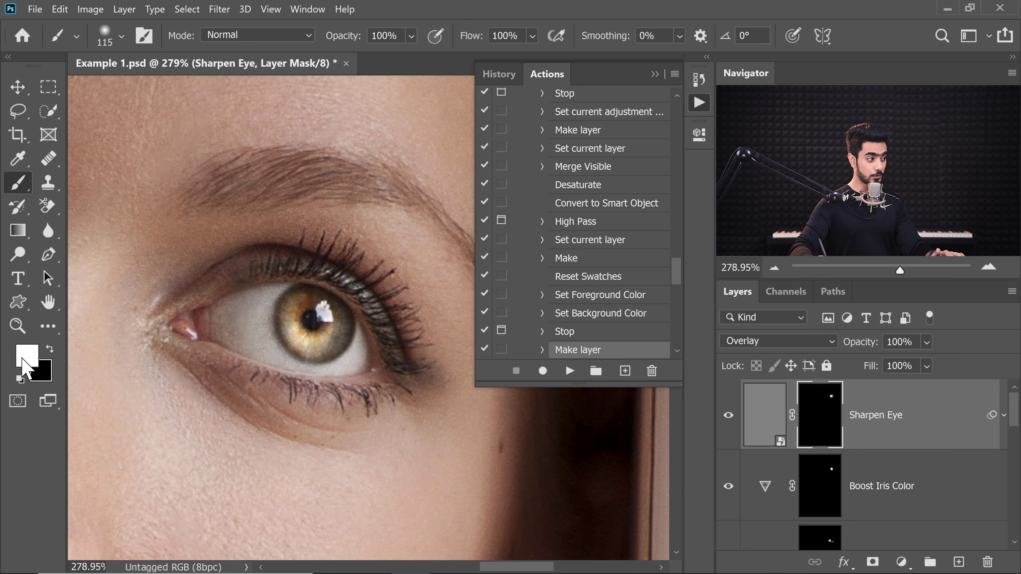
pyautogui.keyDown('alt'); pyautogui.rightClick(366, 296); pyautogui.keyUp('alt')
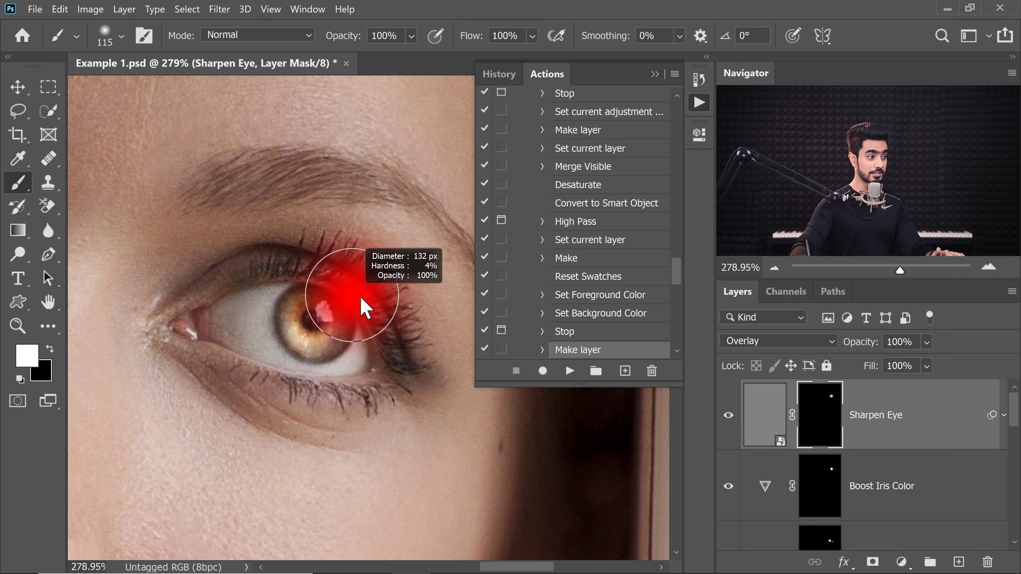
pyautogui.keyDown('alt'); pyautogui.rightClick(366, 296); pyautogui.keyUp('alt')
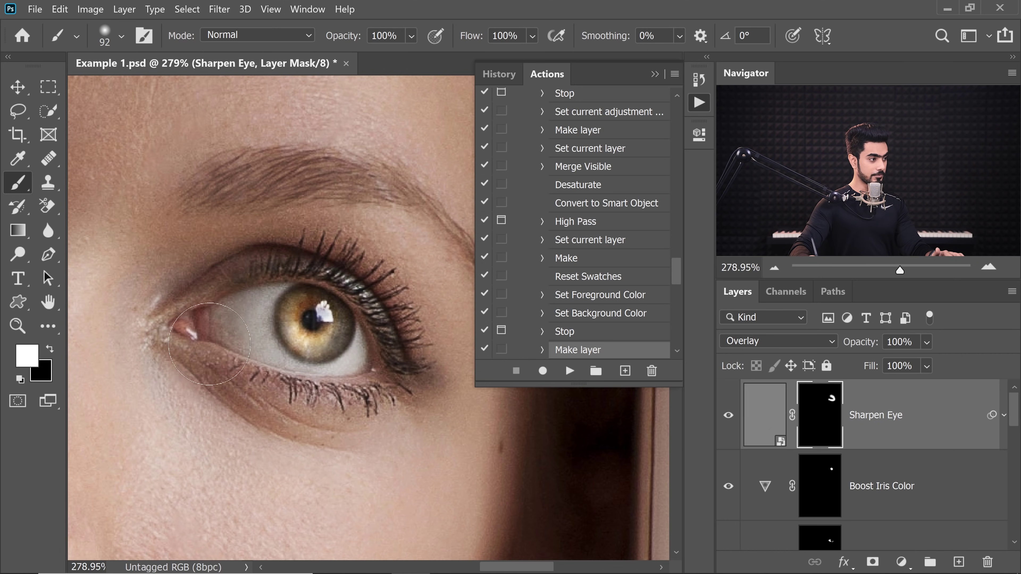
pyautogui.keyDown('alt'); pyautogui.rightClick(231, 320); pyautogui.keyUp('alt')
pyautogui.click(324, 322)
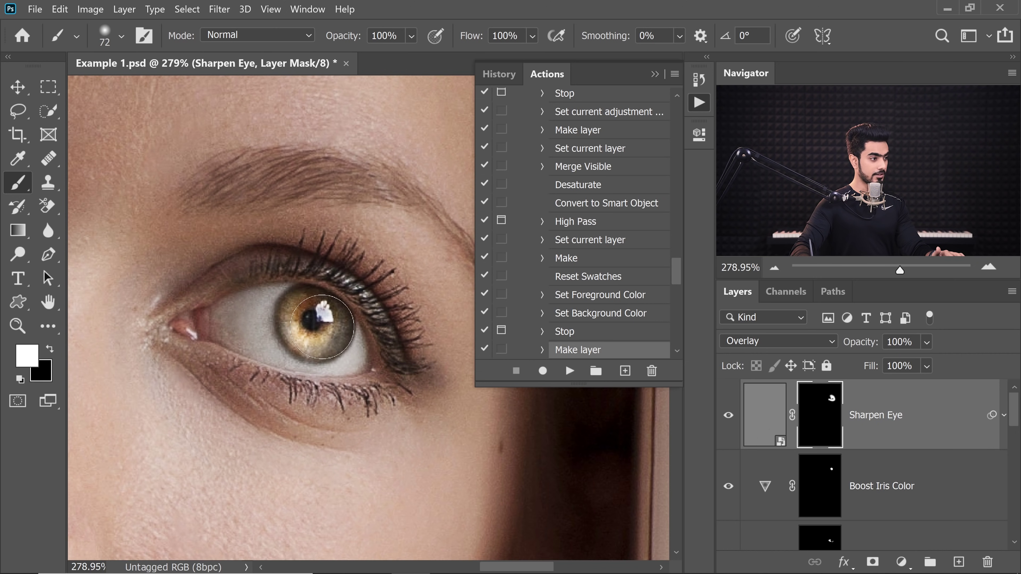
pyautogui.keyDown('alt'); pyautogui.rightClick(246, 278); pyautogui.keyUp('alt')
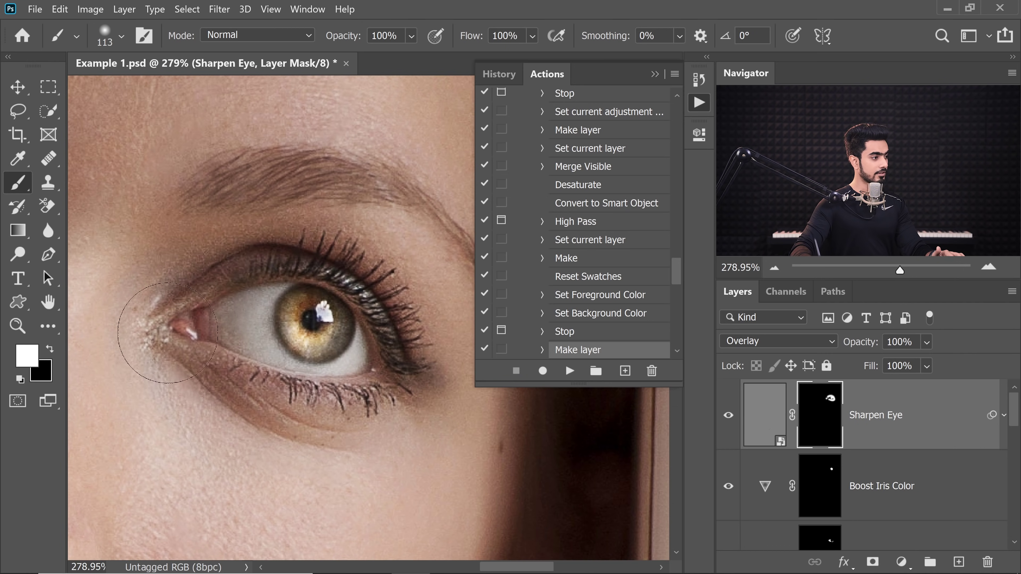
# - Refine the Sharpen Eye mask around the eyelids and inner corner, alternating black and white with a soft brush up to 177 px
pyautogui.keyDown('alt'); pyautogui.rightClick(203, 249); pyautogui.keyUp('alt')
pyautogui.press('x')
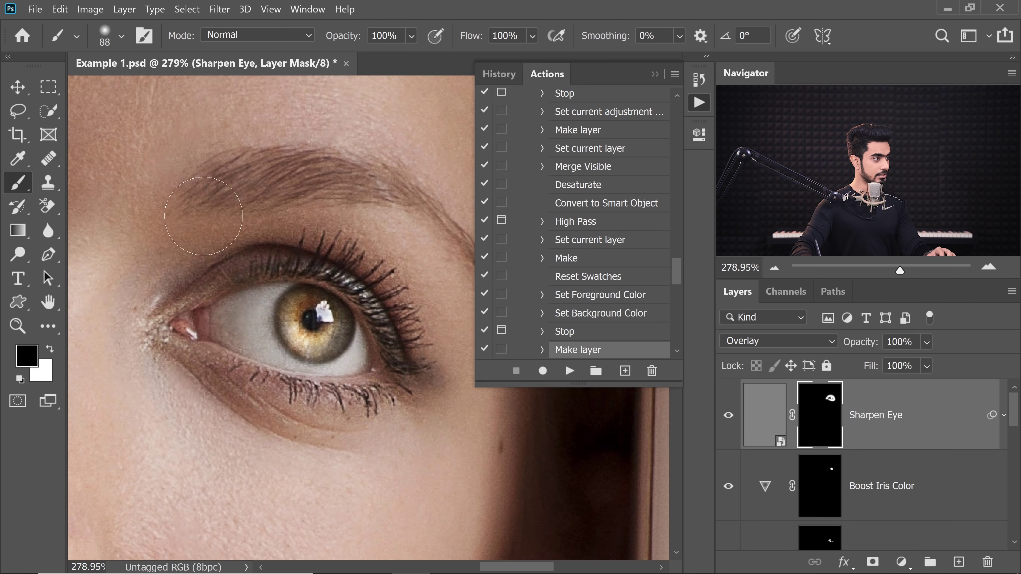
pyautogui.press('x')
pyautogui.keyDown('alt'); pyautogui.rightClick(167, 370); pyautogui.keyUp('alt')
pyautogui.press('x')
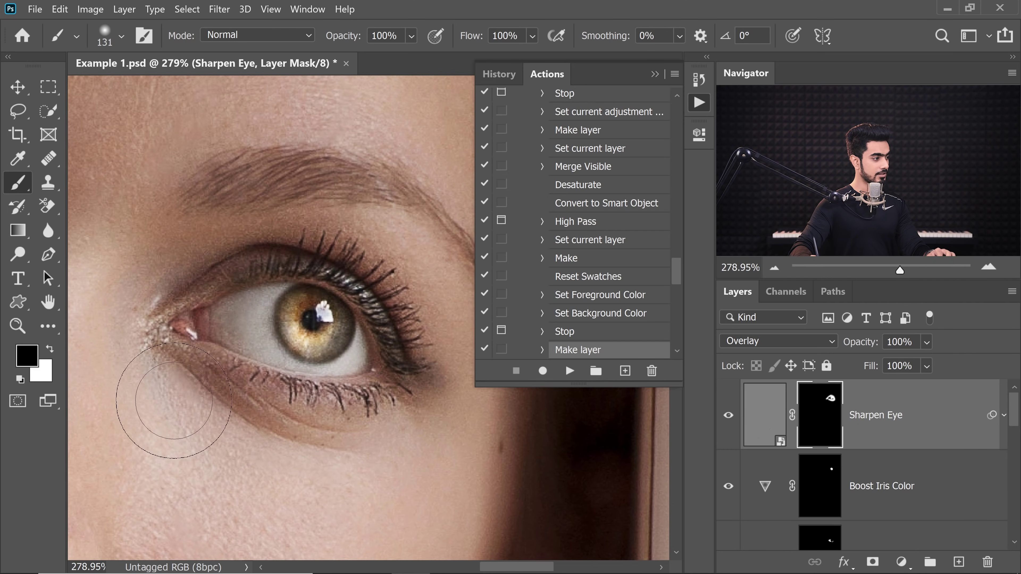
pyautogui.press('x')
pyautogui.keyDown('alt'); pyautogui.rightClick(315, 288); pyautogui.keyUp('alt')
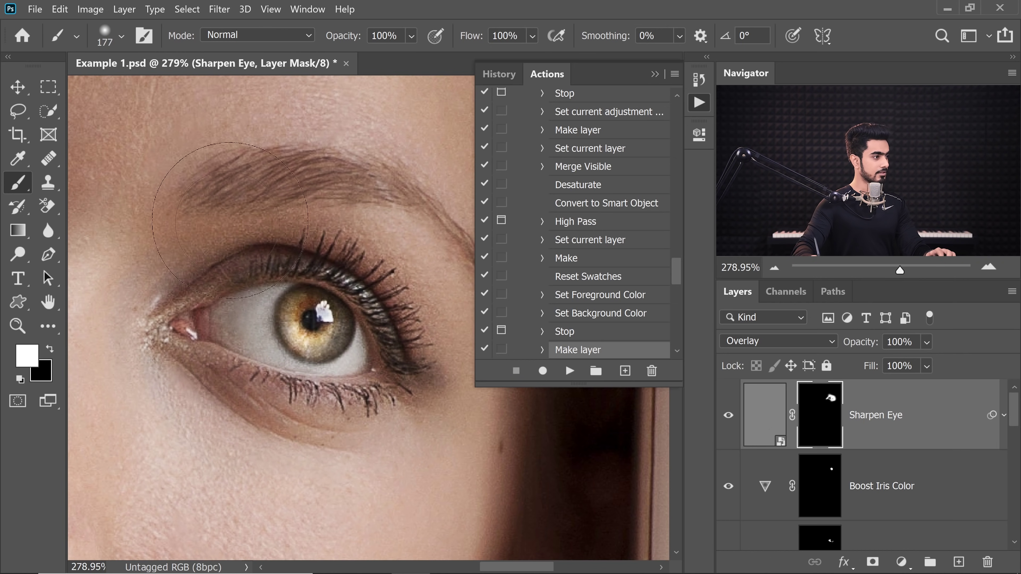
pyautogui.press('x')
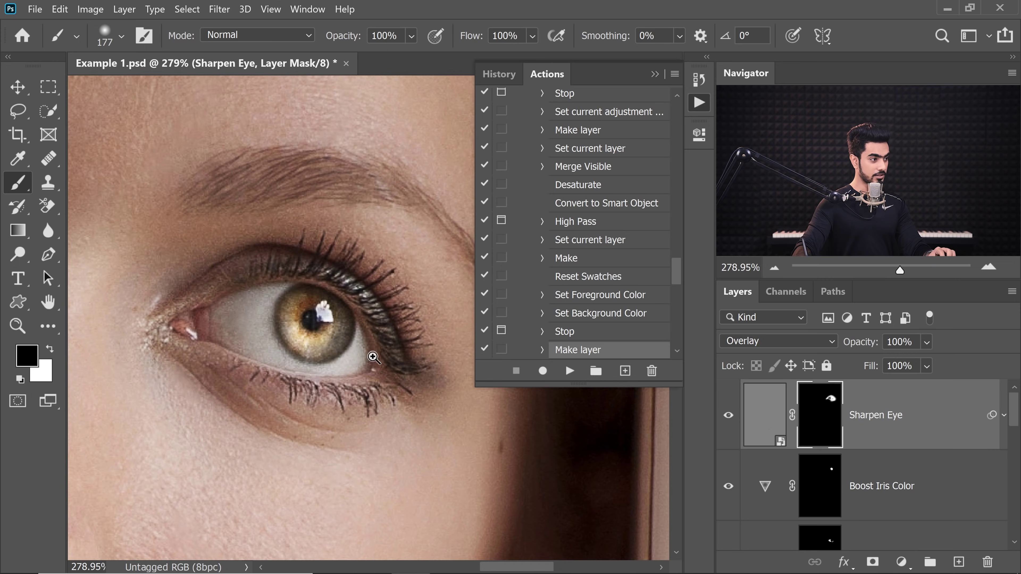
# - Set a 114 px brush with white as the foreground colour and continue the action to its Paint in Iris stop for the Iris Details layer
pyautogui.scroll(-3, 371, 354)
pyautogui.moveTo(354, 361)
pyautogui.mouseDown()
pyautogui.moveTo(399, 358)
pyautogui.moveTo(330, 367)
pyautogui.moveTo(352, 367)
pyautogui.mouseUp()
pyautogui.scroll(-2, 329, 367)
pyautogui.scroll(1, 330, 366)
pyautogui.keyDown('alt'); pyautogui.rightClick(376, 330); pyautogui.keyUp('alt')
pyautogui.press('x')
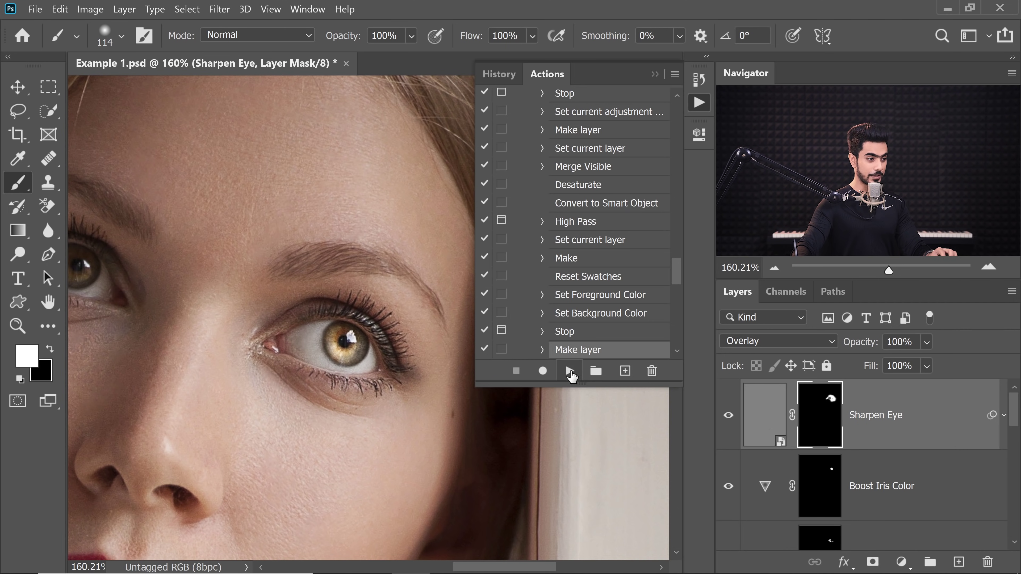
pyautogui.click(570, 372)
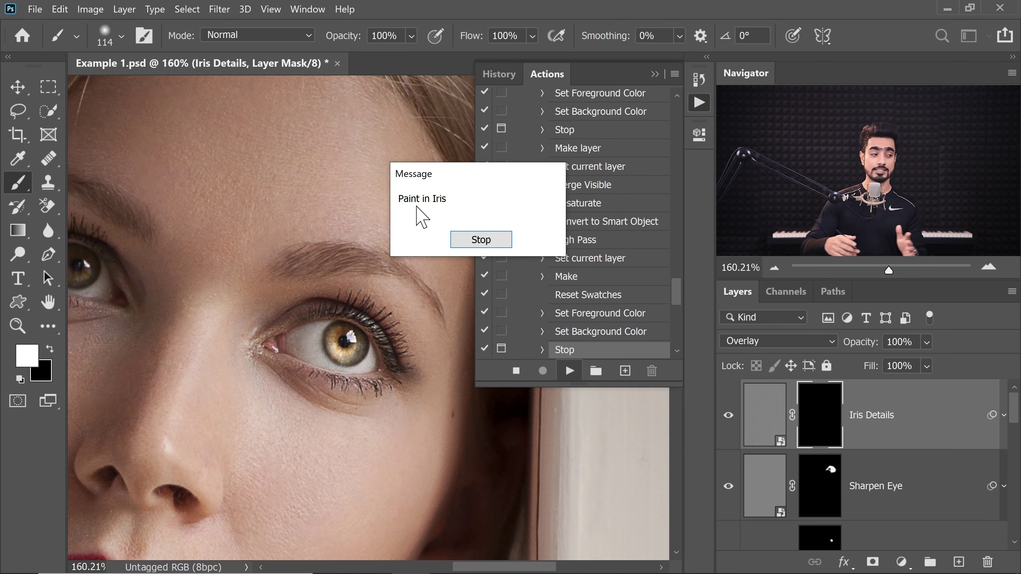
# - Dismiss the Paint in Iris stop and paint white over the iris on the Iris Details mask with a 47 px brush
pyautogui.click(482, 242)
pyautogui.scroll(4, 354, 342)
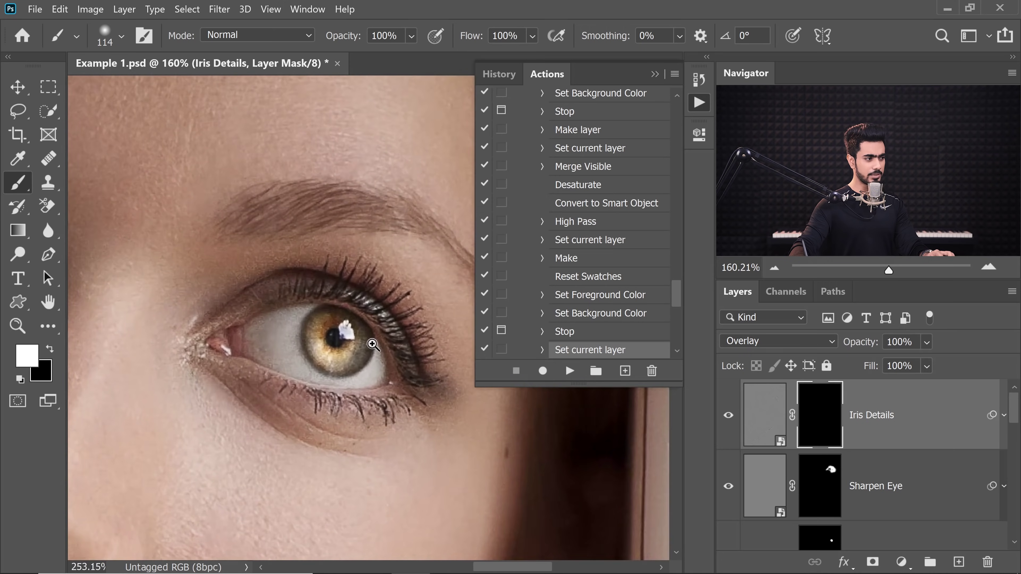
pyautogui.press('[')
pyautogui.press('[')
pyautogui.press('[')
pyautogui.press('[')
pyautogui.press('[')
pyautogui.press('[')
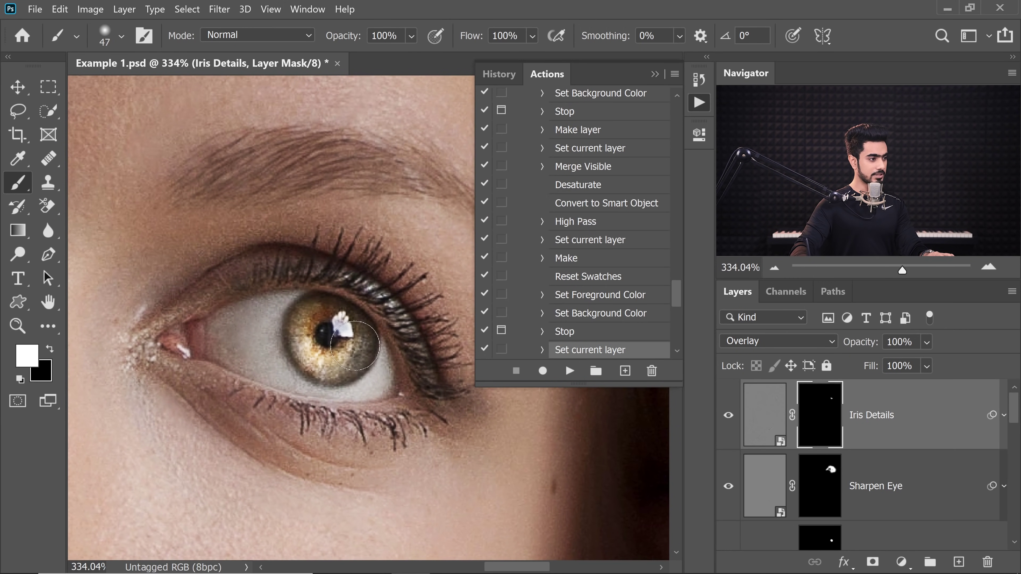
# - Continue the Retouching Eyes action from the Iris Details stage to its end and collapse the list of actions
pyautogui.scroll(-2, 332, 325)
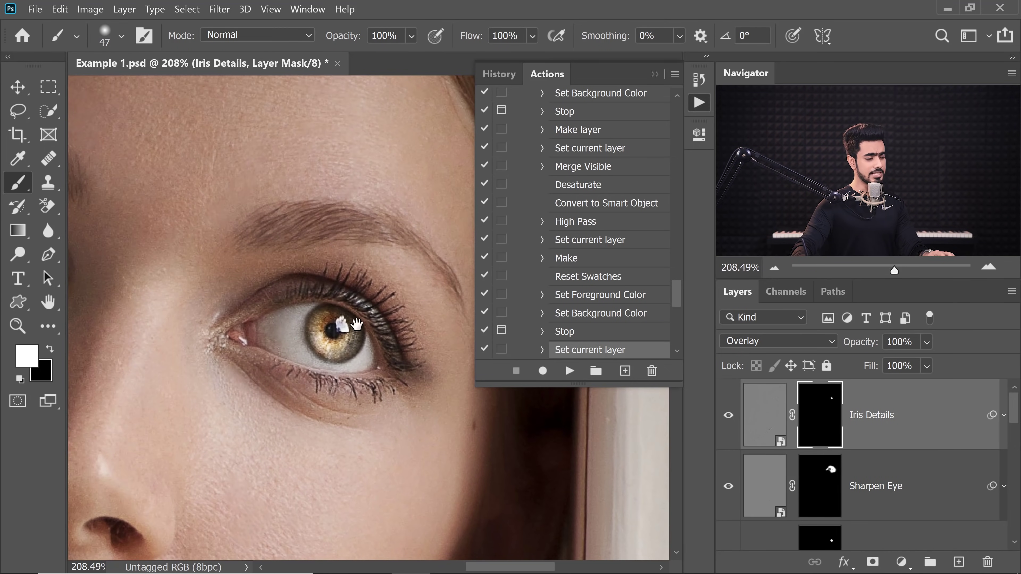
pyautogui.click(569, 372)
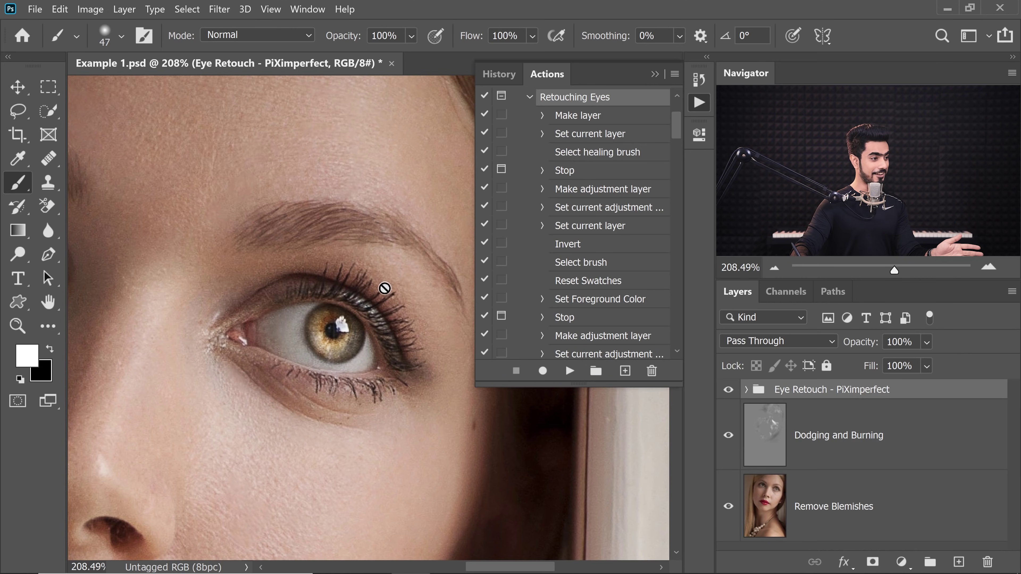
pyautogui.click(655, 74)
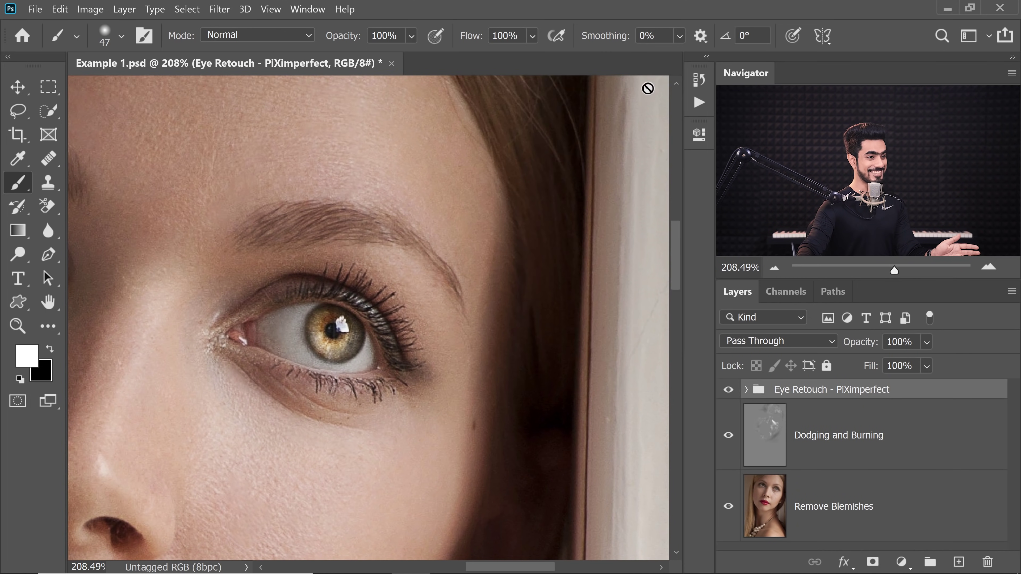
# - Compare the portrait with the Eye Retouch - PiXimperfect group hidden and shown, both close up and at 66.67% zoom
pyautogui.click(729, 390)
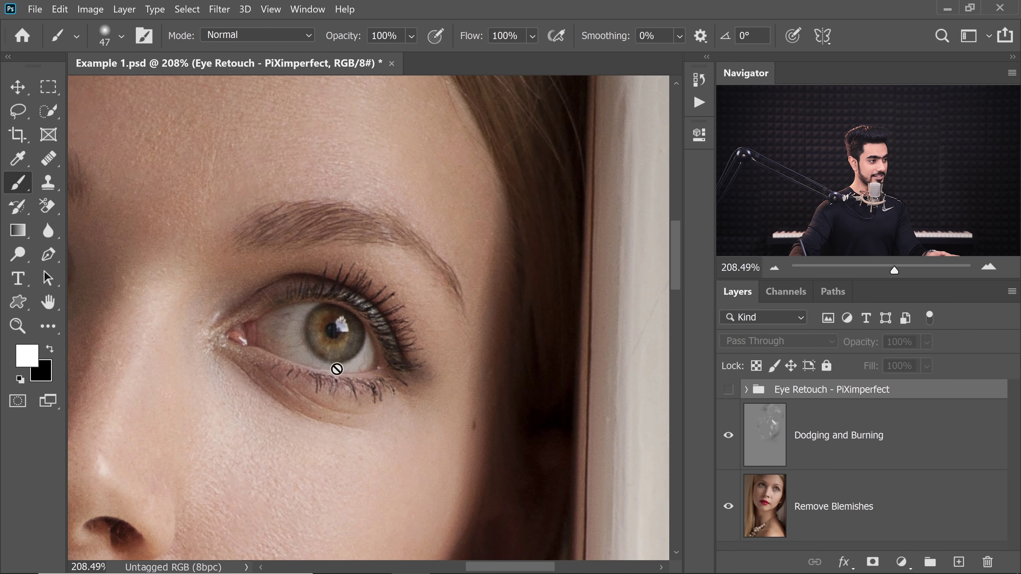
pyautogui.click(728, 390)
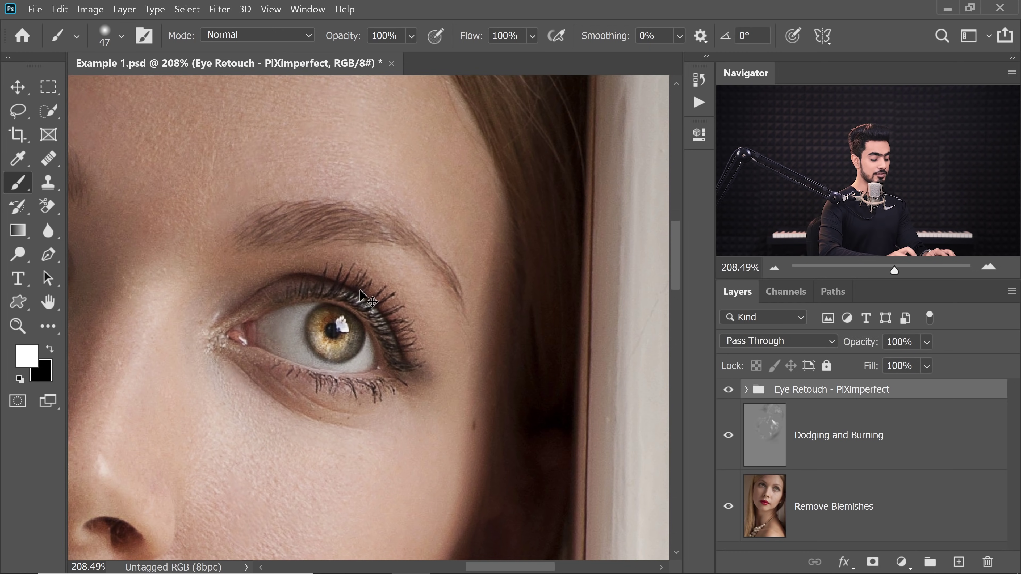
pyautogui.hotkey('ctrl', '-')
pyautogui.hotkey('ctrl', '-')
pyautogui.hotkey('ctrl', '-')
pyautogui.hotkey('ctrl', '-')
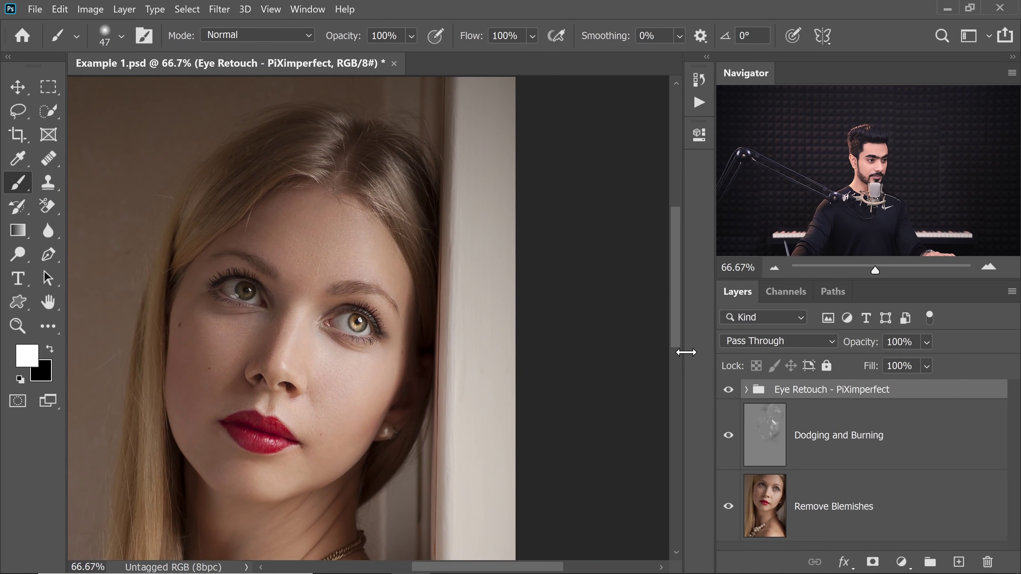
pyautogui.click(728, 391)
pyautogui.click(728, 391)
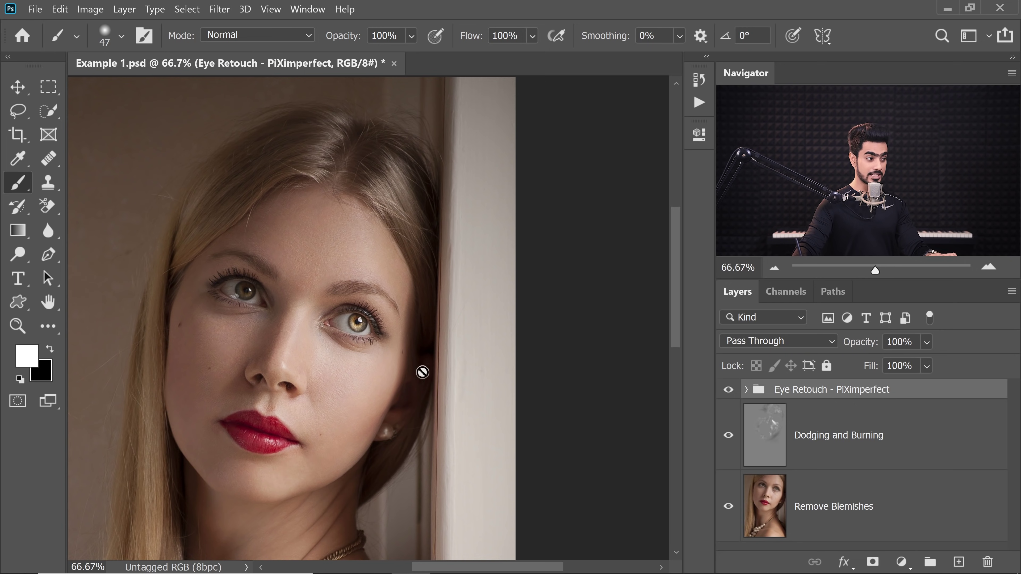
# - Try the Eye Retouch - PiXimperfect group at 60% opacity, compare it hidden and shown, and restore its opacity to 100%
pyautogui.moveTo(357, 324); pyautogui.dragTo(369, 343)
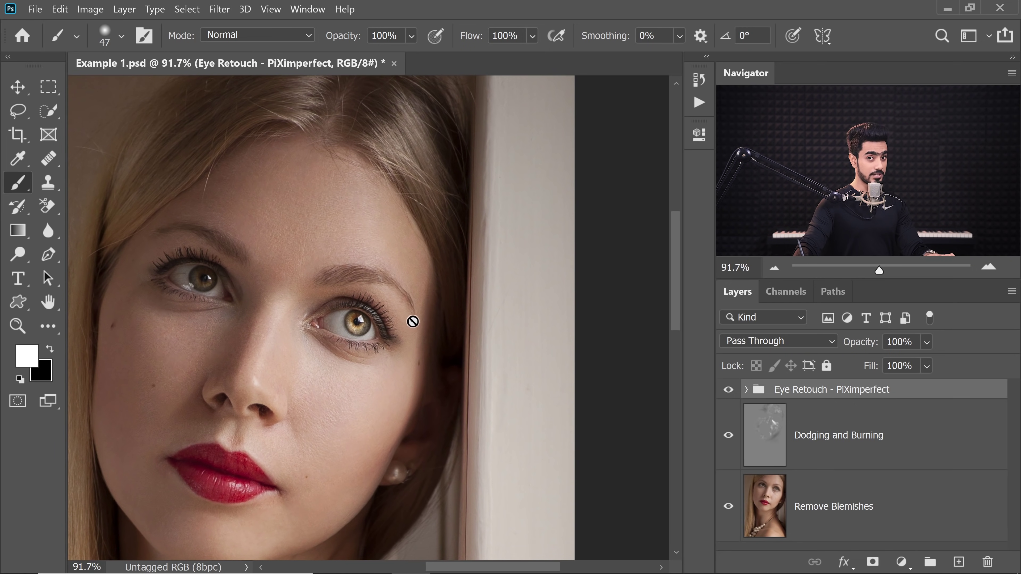
pyautogui.moveTo(856, 346)
pyautogui.mouseDown()
pyautogui.moveTo(681, 343)
pyautogui.moveTo(715, 350)
pyautogui.moveTo(704, 372)
pyautogui.mouseUp()
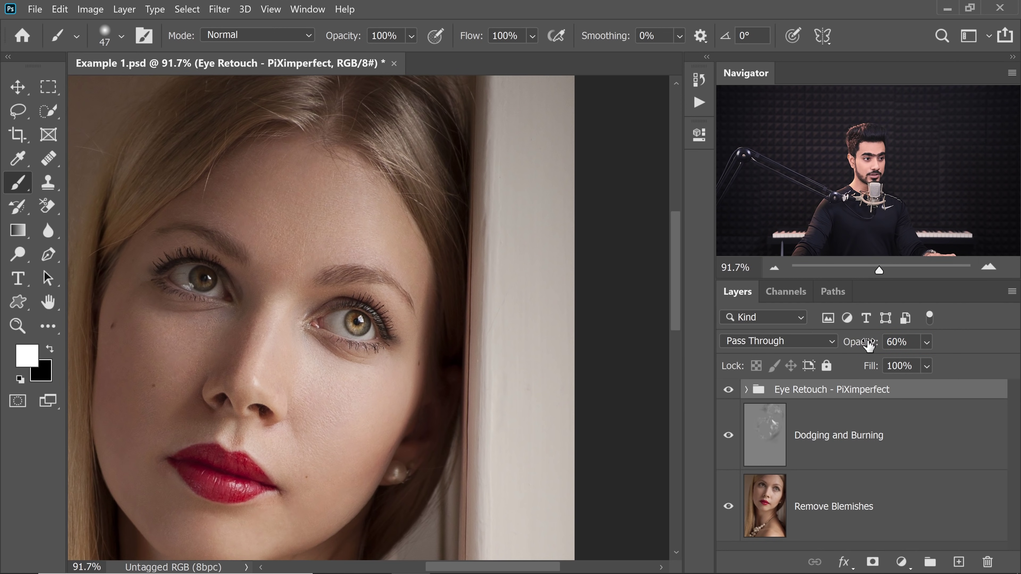
pyautogui.click(728, 389)
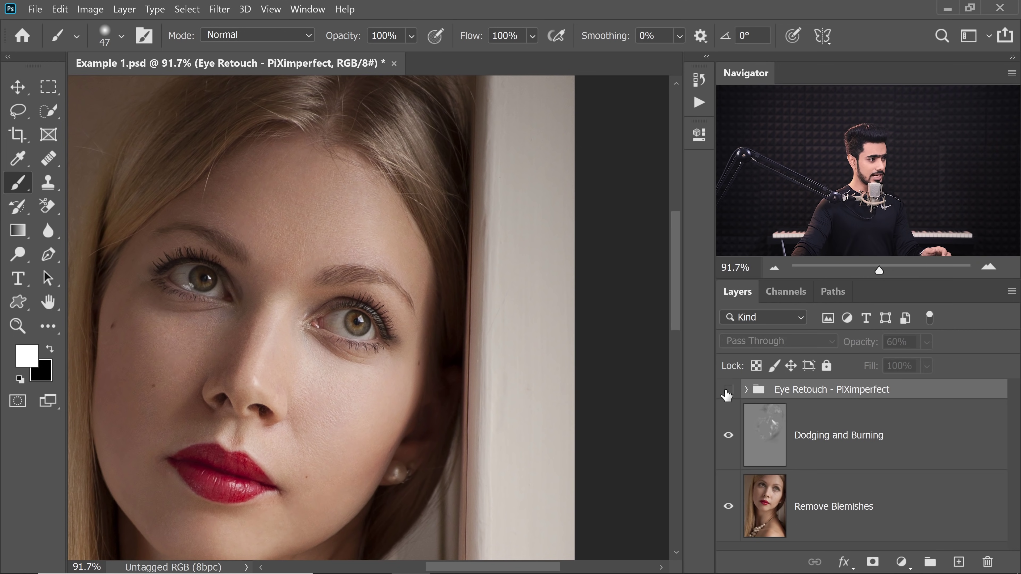
pyautogui.click(728, 390)
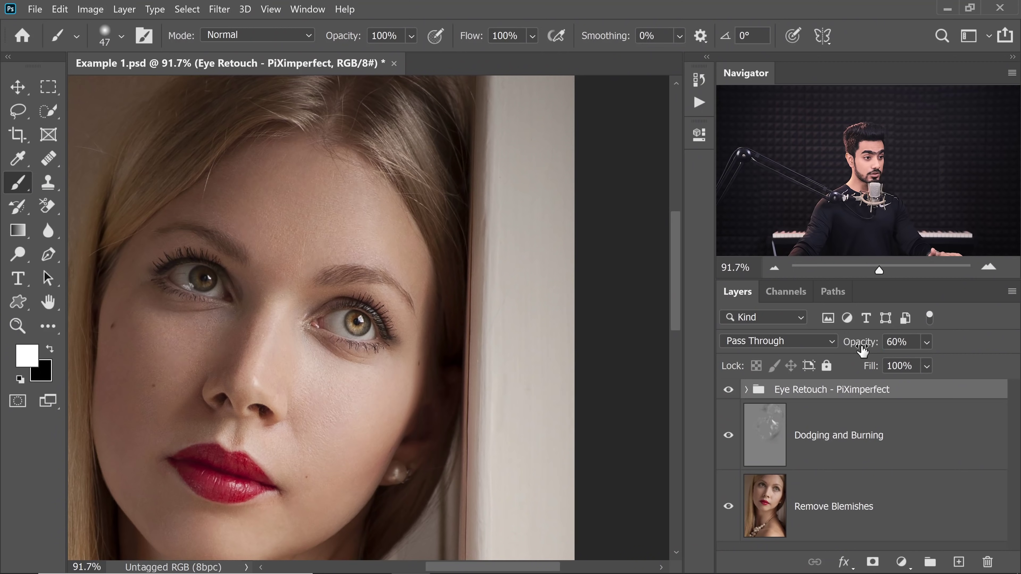
pyautogui.moveTo(862, 350); pyautogui.dragTo(880, 350)
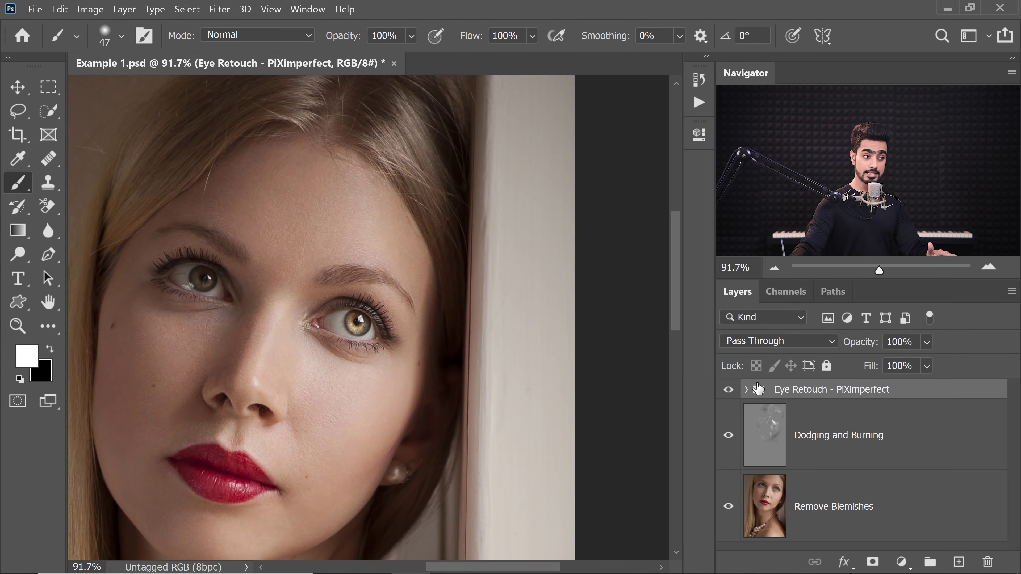
# - Expand the Eye Retouch - PiXimperfect group, select the Remove Veins layer and compare the eye white with that layer hidden and shown
pyautogui.click(747, 391)
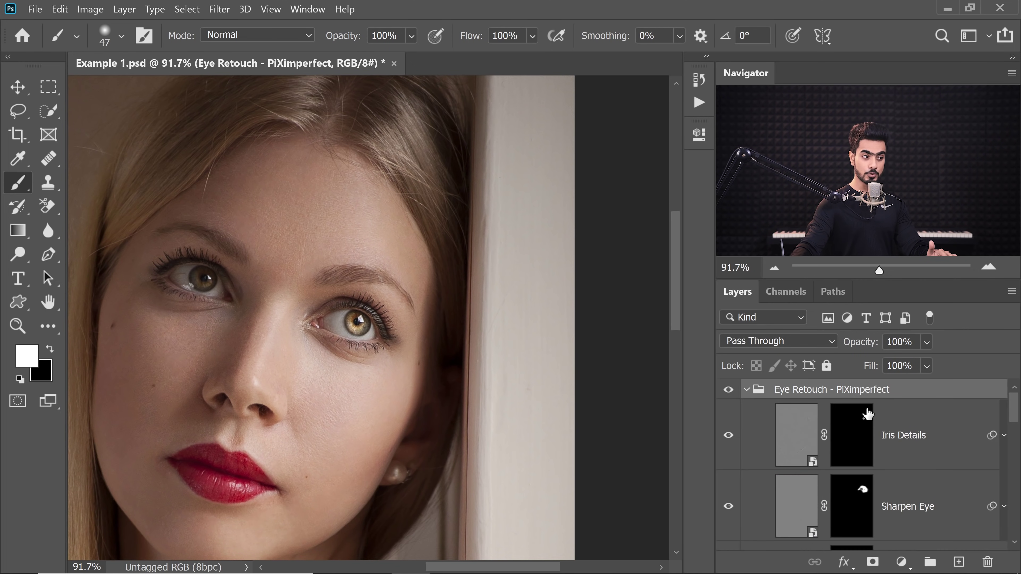
pyautogui.moveTo(1012, 417); pyautogui.dragTo(1010, 529)
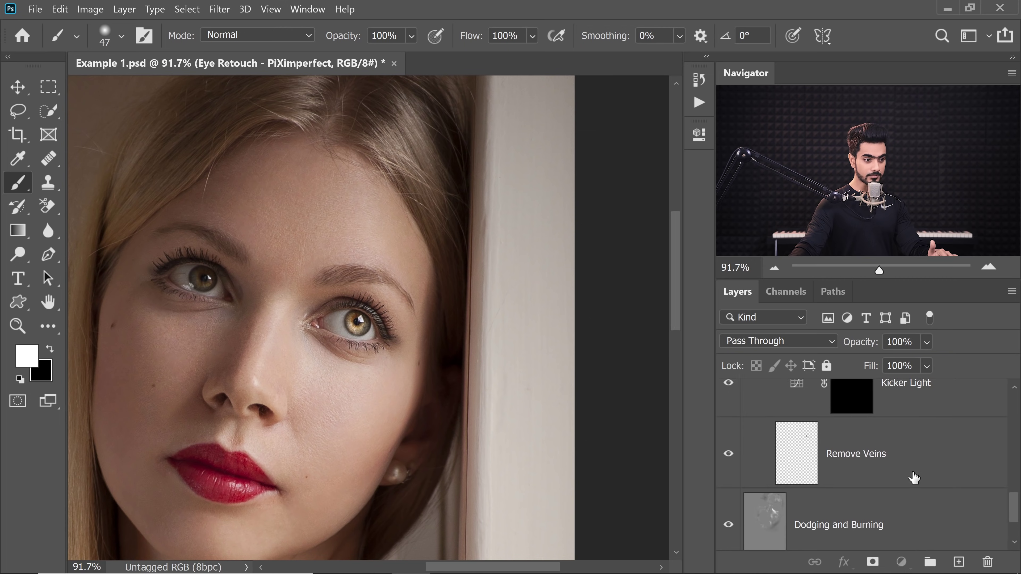
pyautogui.click(815, 464)
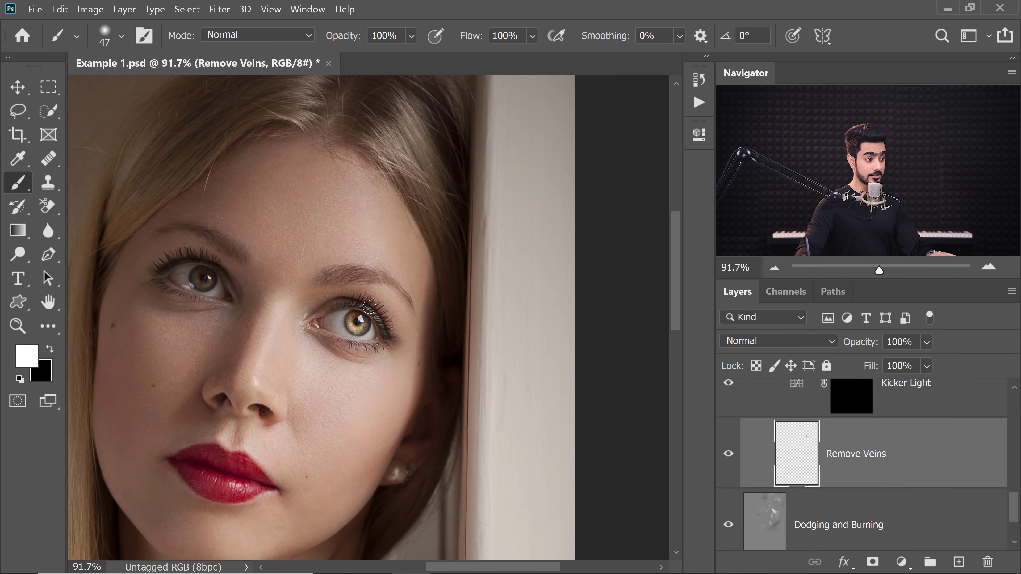
pyautogui.scroll(5, 463, 322)
pyautogui.moveTo(209, 318); pyautogui.dragTo(369, 337)
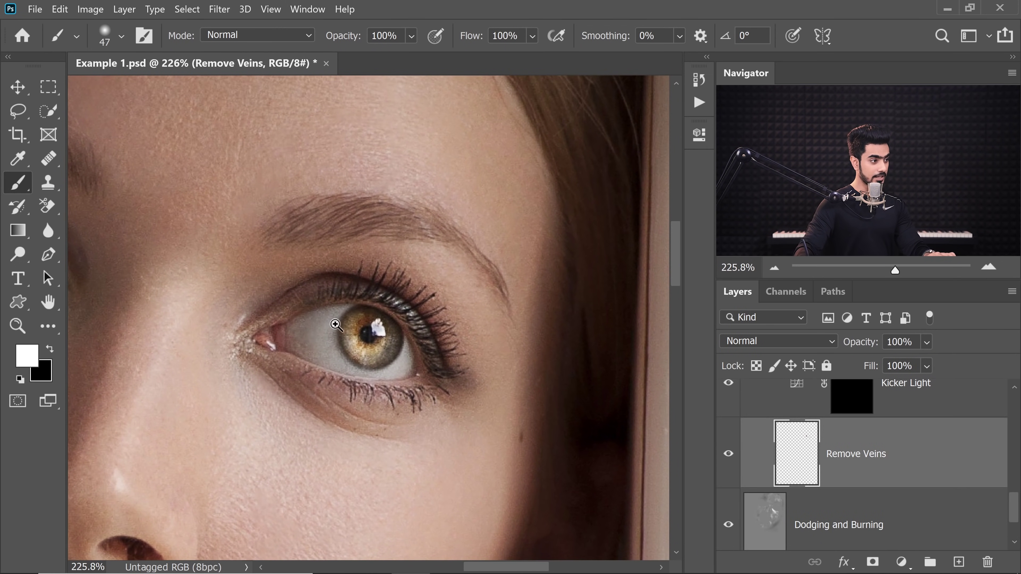
pyautogui.scroll(2, 369, 338)
pyautogui.click(729, 454)
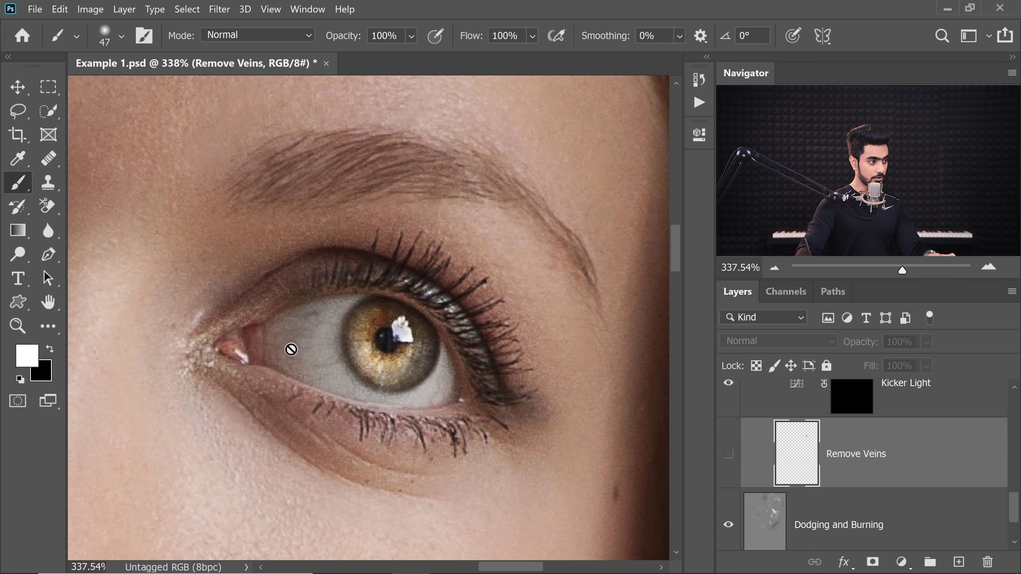
pyautogui.click(728, 455)
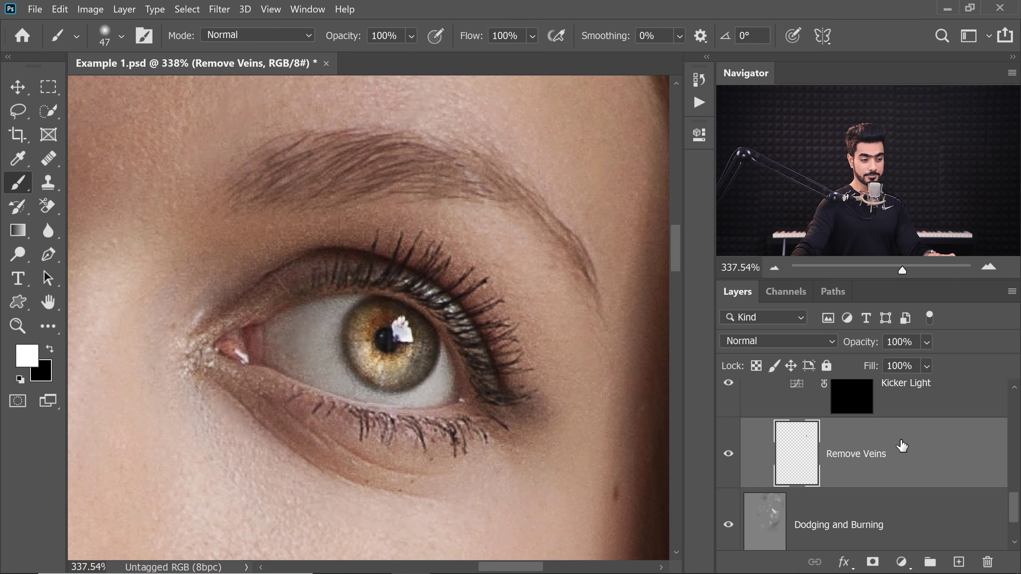
# - Select the Kicker Light layer and compare the iris with the layer hidden and shown
pyautogui.moveTo(1017, 510); pyautogui.dragTo(1016, 495)
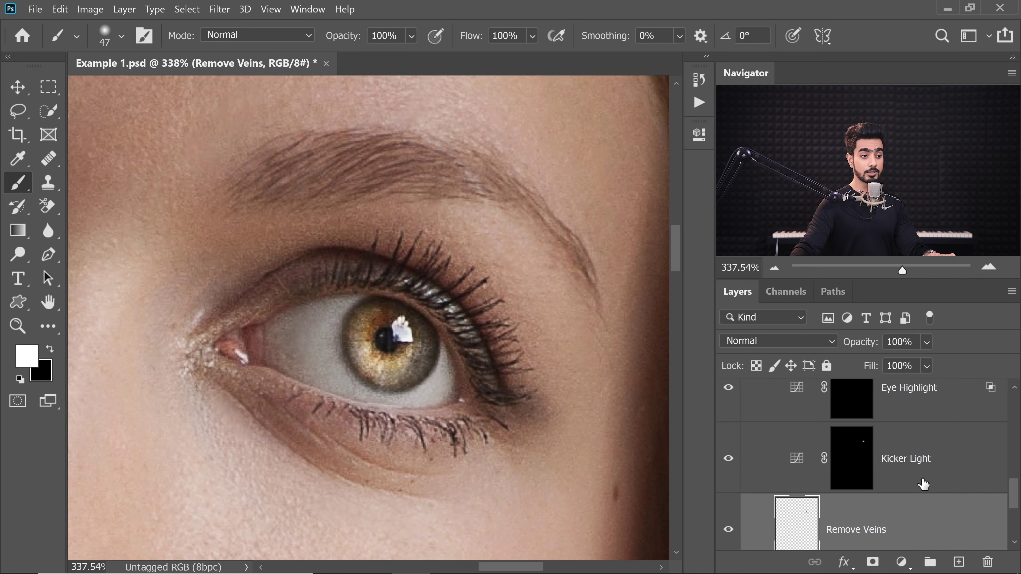
pyautogui.click(741, 464)
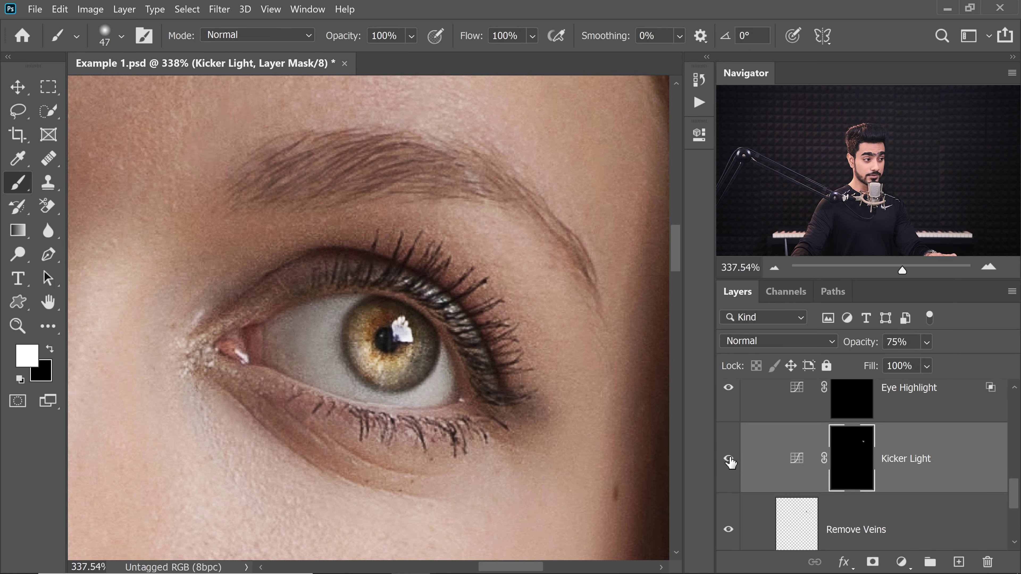
pyautogui.click(729, 459)
pyautogui.click(729, 460)
pyautogui.click(729, 459)
pyautogui.click(729, 459)
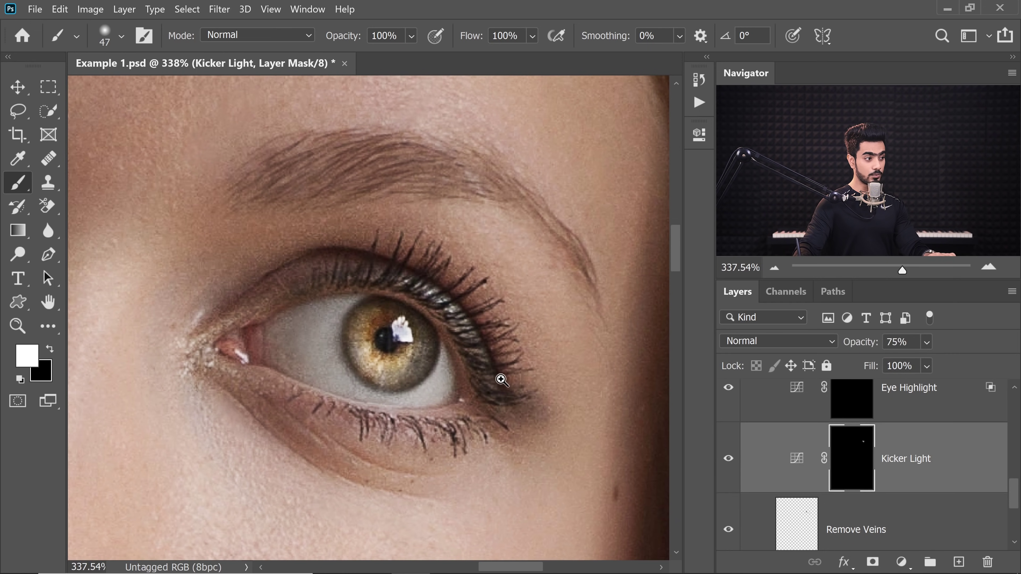
pyautogui.scroll(-2, 501, 379)
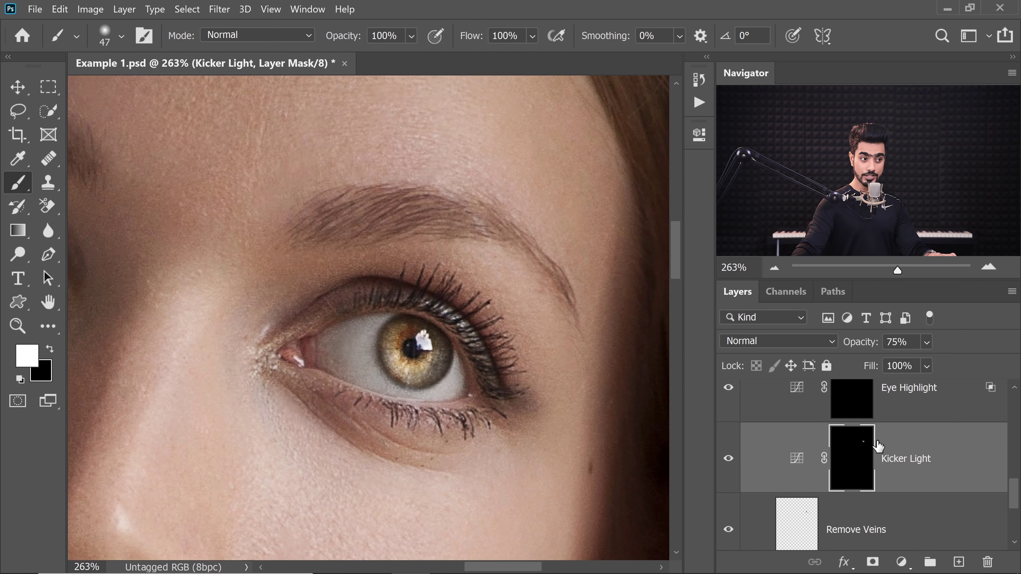
# - Lower the Kicker Light layer's opacity to 55%, inspecting its Curves adjustment along the way
pyautogui.moveTo(857, 347); pyautogui.dragTo(772, 356)
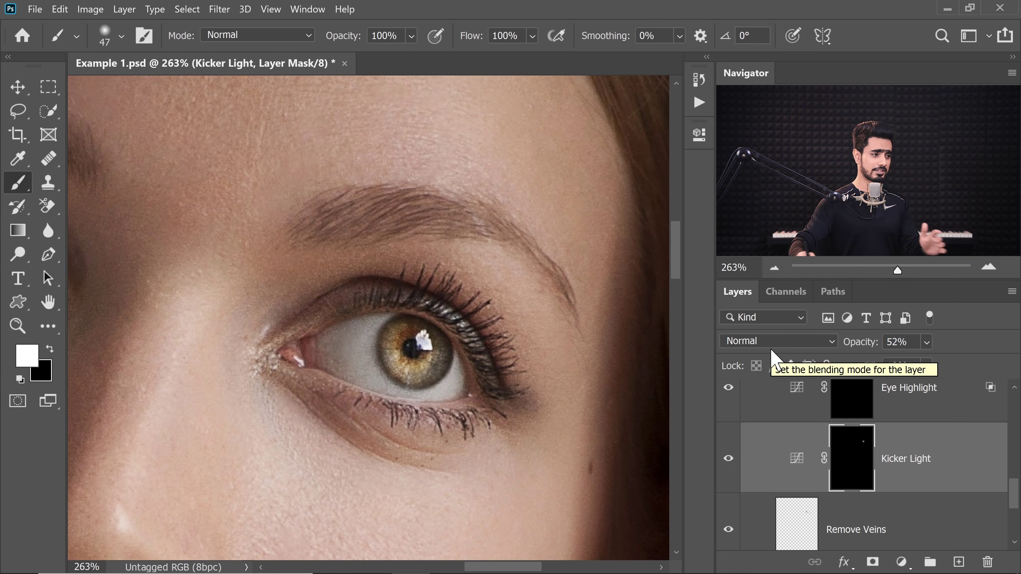
pyautogui.doubleClick(800, 457)
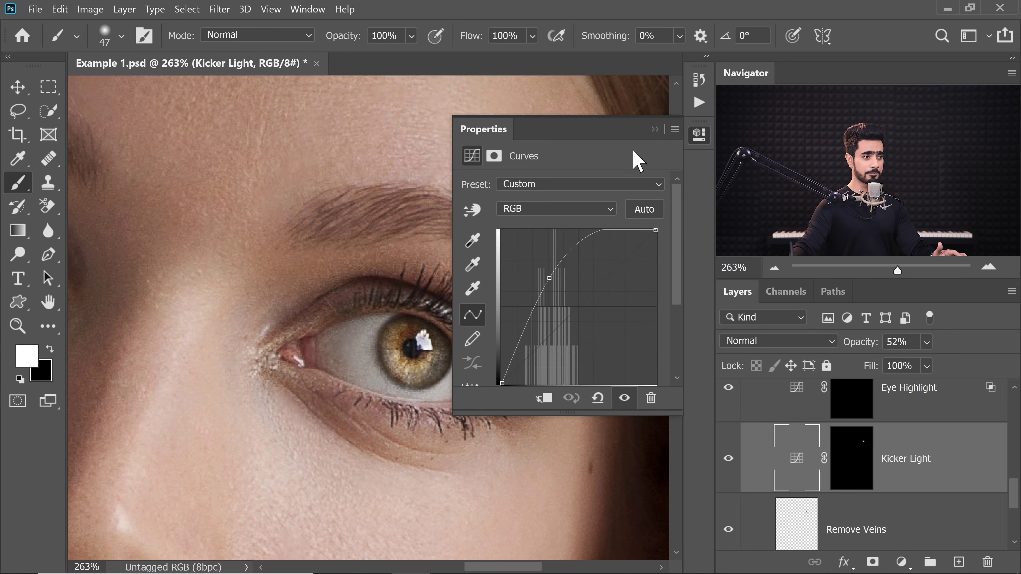
pyautogui.click(654, 129)
pyautogui.moveTo(859, 345); pyautogui.dragTo(851, 345)
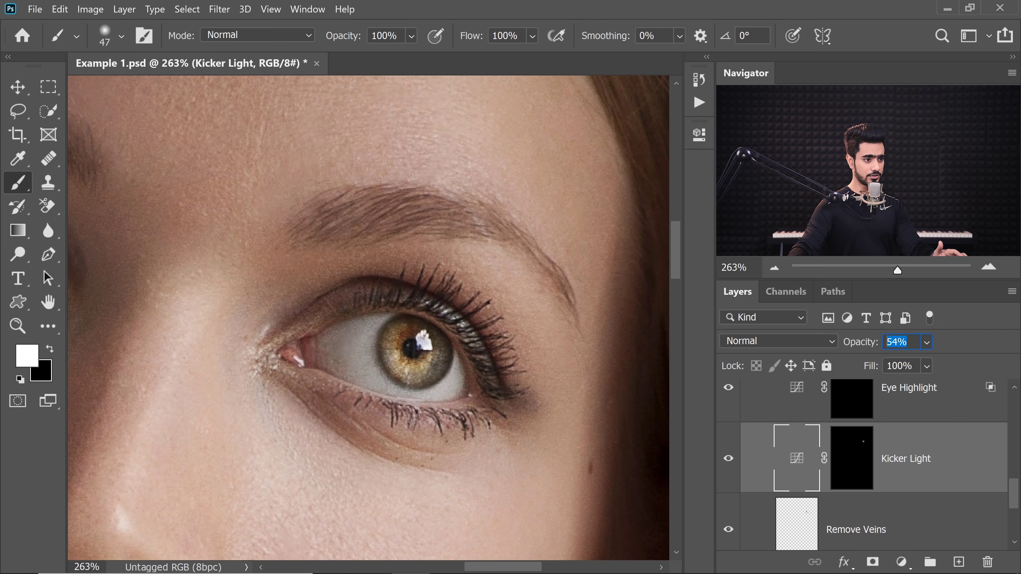
pyautogui.moveTo(837, 332); pyautogui.dragTo(836, 334)
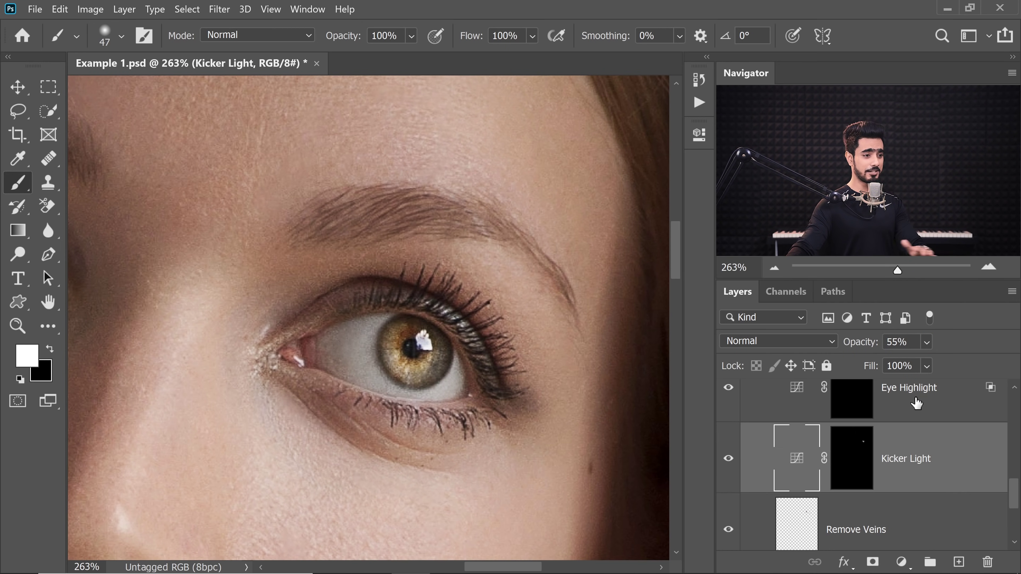
# - Select the Eye Highlight layer, try it at 0% opacity and restore its opacity to 100%
pyautogui.click(921, 414)
pyautogui.scroll(2, 1002, 475)
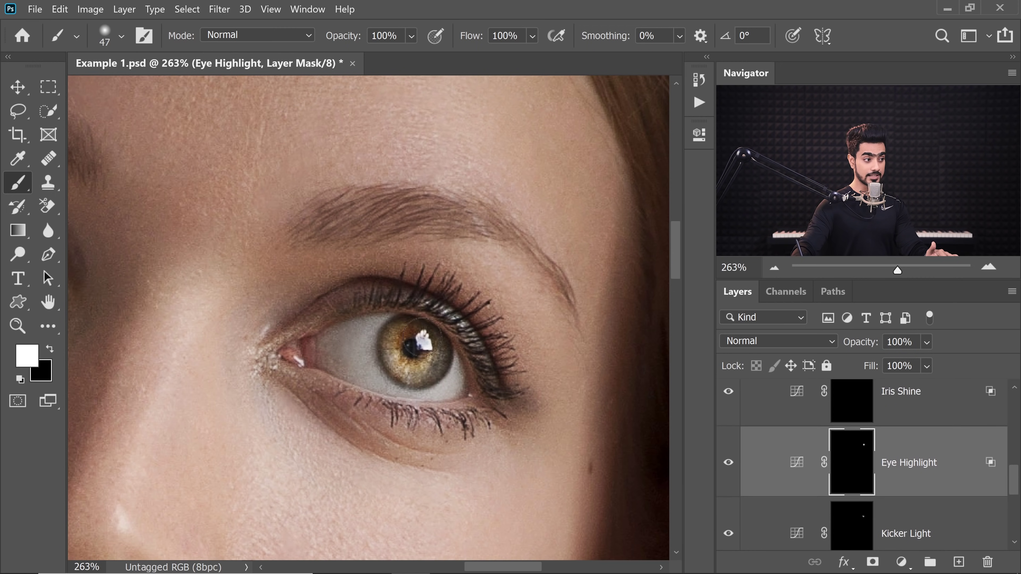
pyautogui.moveTo(860, 342); pyautogui.dragTo(775, 347)
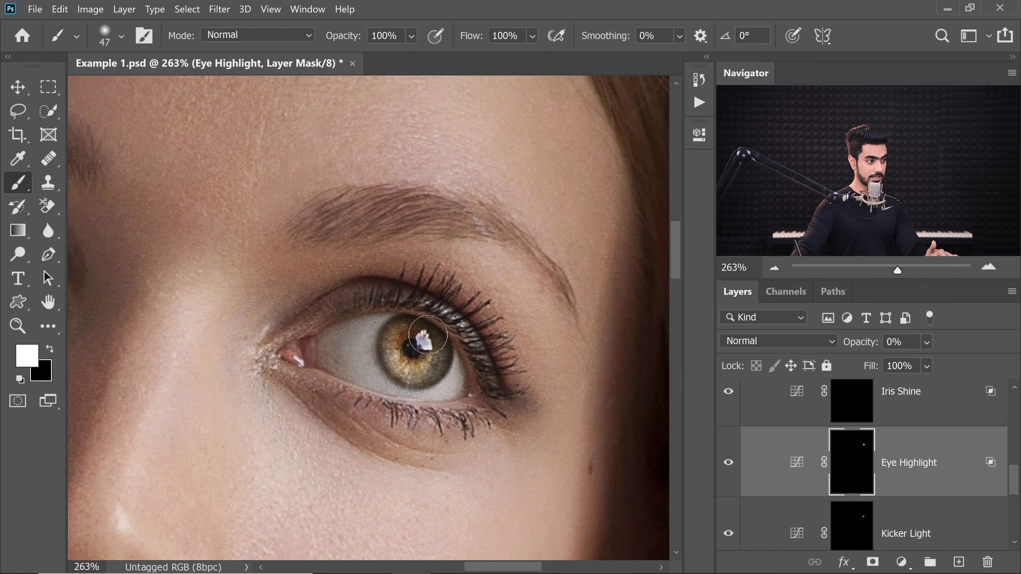
pyautogui.moveTo(853, 347); pyautogui.dragTo(923, 344)
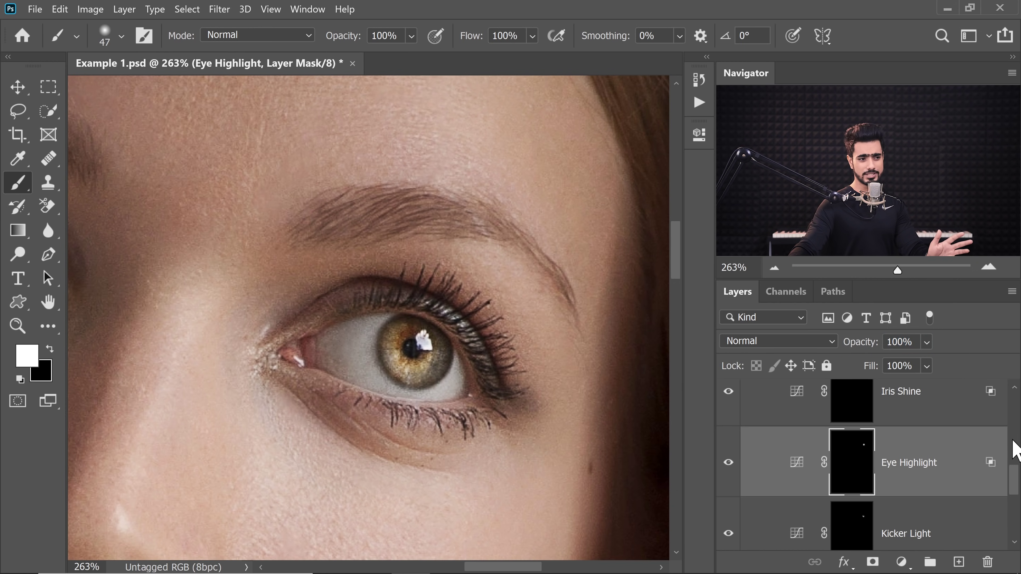
# - Select the Iris Shine layer and set its opacity to 94%
pyautogui.scroll(3, 997, 467)
pyautogui.click(927, 470)
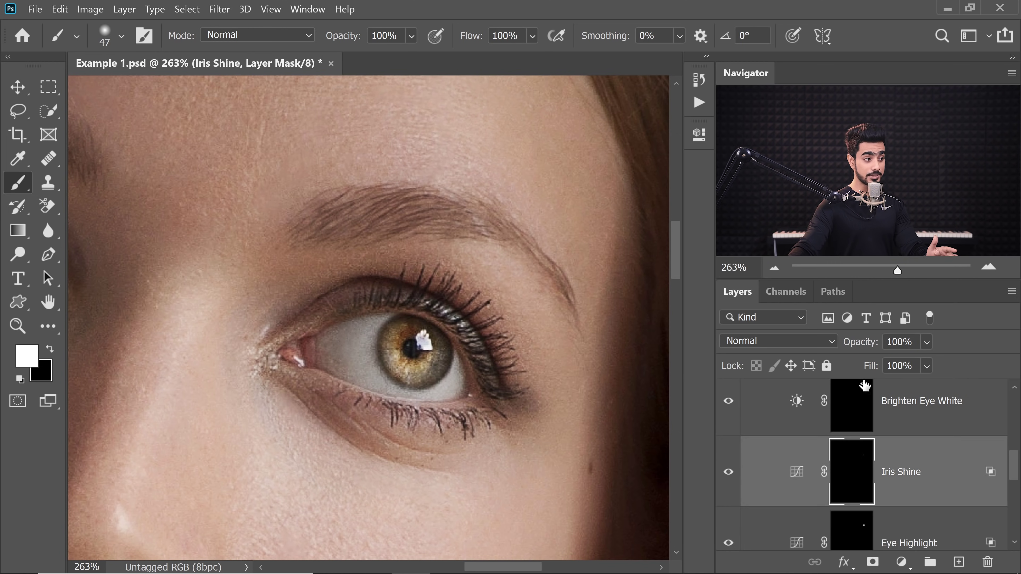
pyautogui.moveTo(851, 343); pyautogui.dragTo(890, 345)
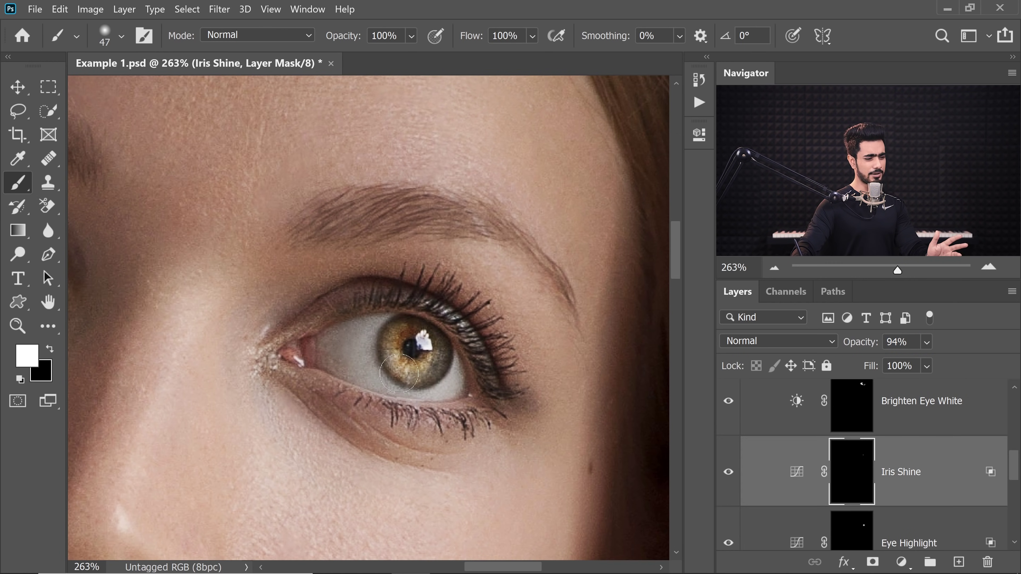
# - Select the Brighten Eye White layer, try a stronger opacity on the eye and settle its opacity at 45%
pyautogui.scroll(2, 1013, 457)
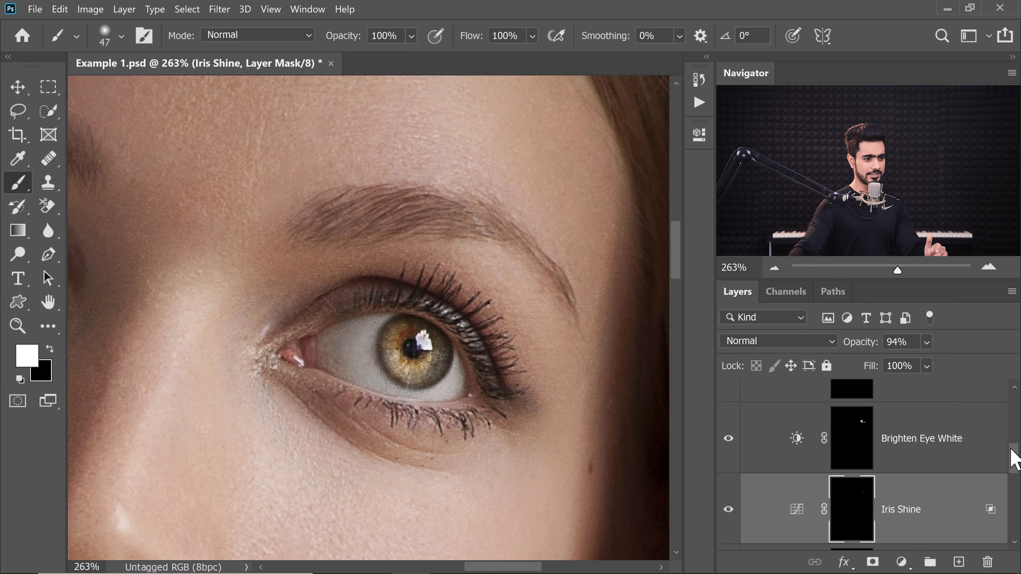
pyautogui.click(973, 458)
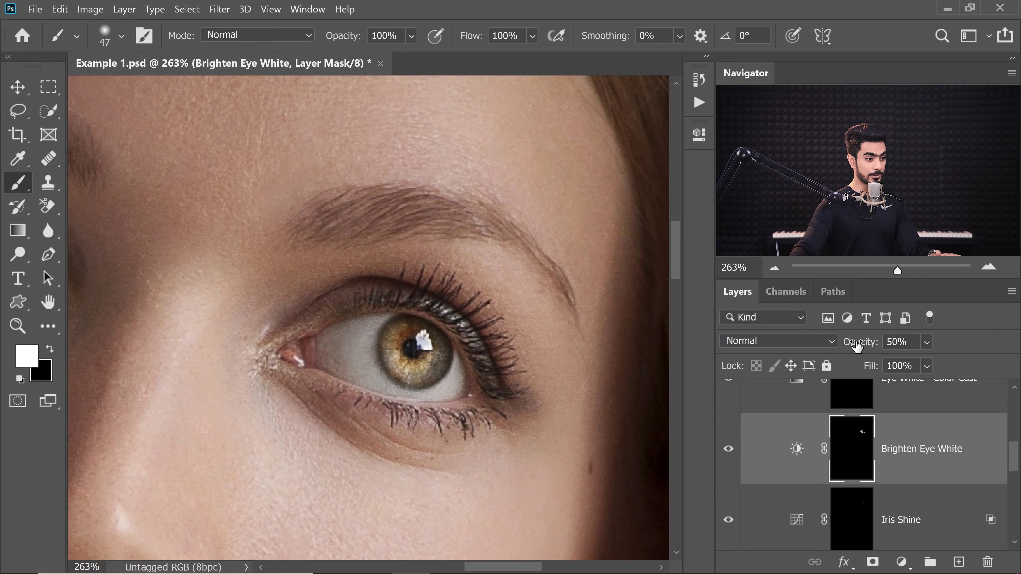
pyautogui.moveTo(856, 346); pyautogui.dragTo(905, 318)
pyautogui.scroll(-5, 513, 342)
pyautogui.scroll(4, 513, 342)
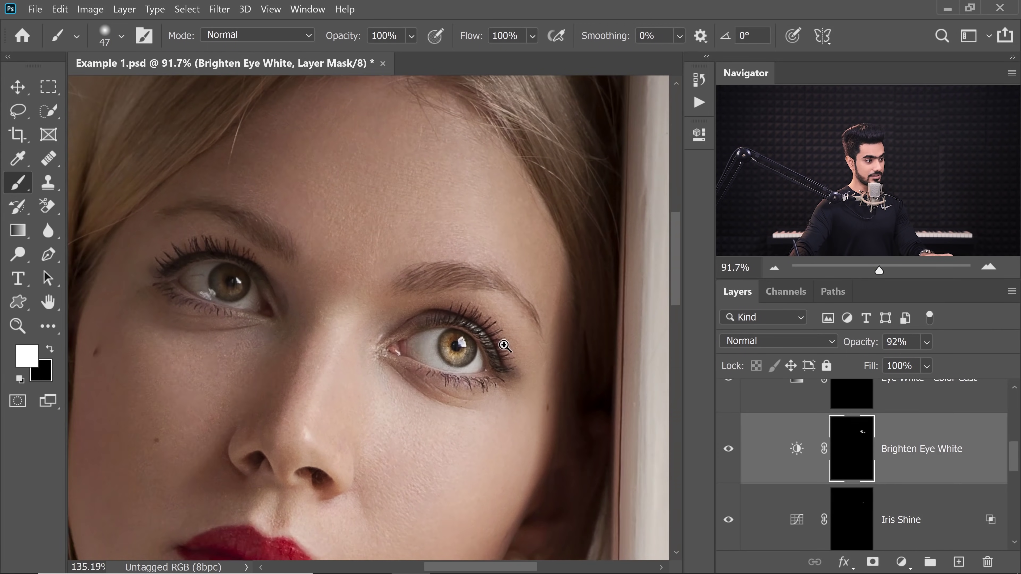
pyautogui.moveTo(863, 347); pyautogui.dragTo(836, 350)
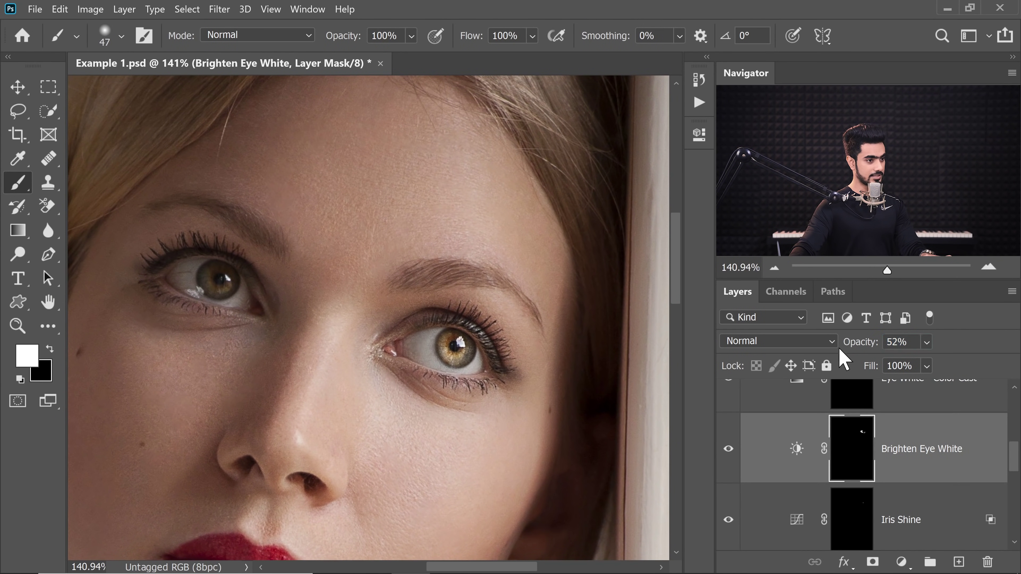
pyautogui.press('BackSpace')
pyautogui.press('BackSpace')
pyautogui.press('BackSpace')
pyautogui.write('45')
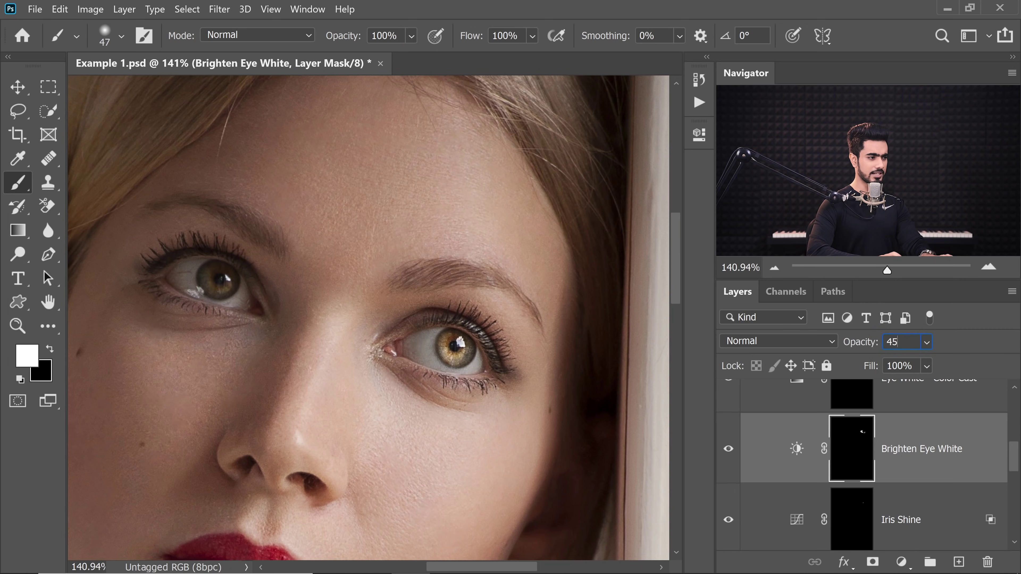
pyautogui.press('Return')
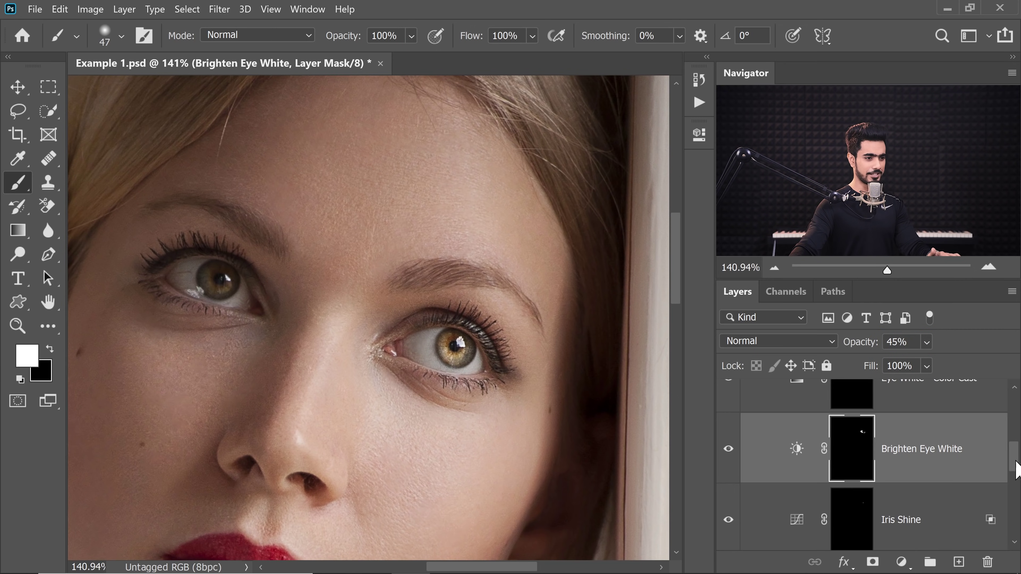
# - Compare the eye with the Eye White - Color Cast layer hidden and shown, and lower that layer's opacity to 75%
pyautogui.moveTo(1017, 467); pyautogui.dragTo(1017, 442)
pyautogui.click(812, 474)
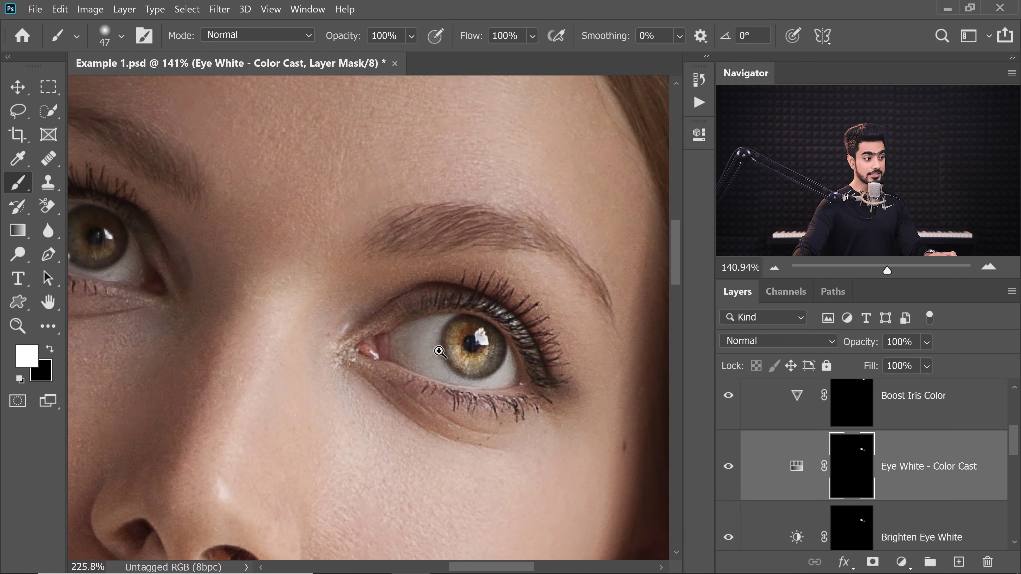
pyautogui.moveTo(425, 360); pyautogui.dragTo(454, 358)
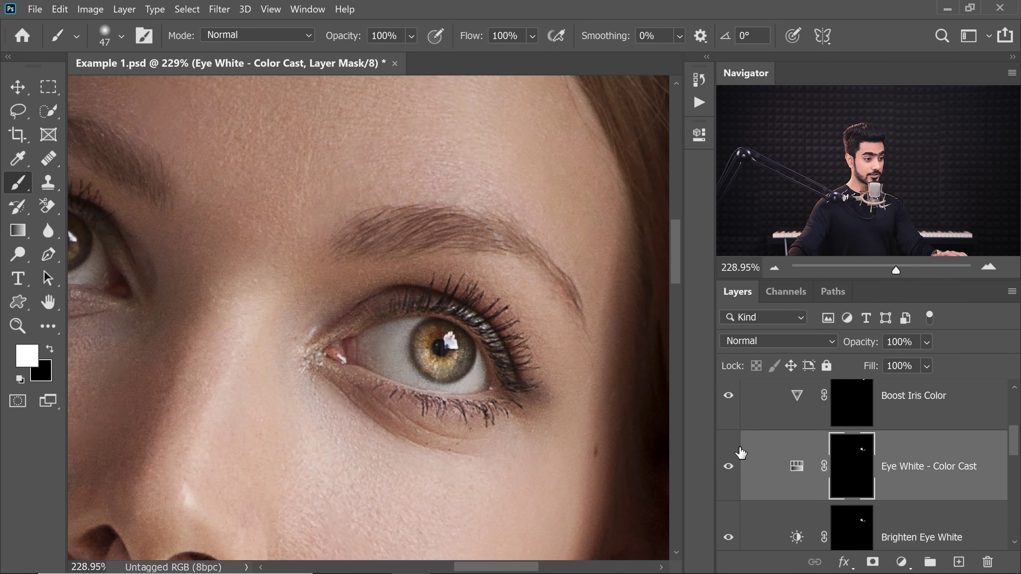
pyautogui.click(729, 472)
pyautogui.moveTo(382, 362); pyautogui.dragTo(392, 358)
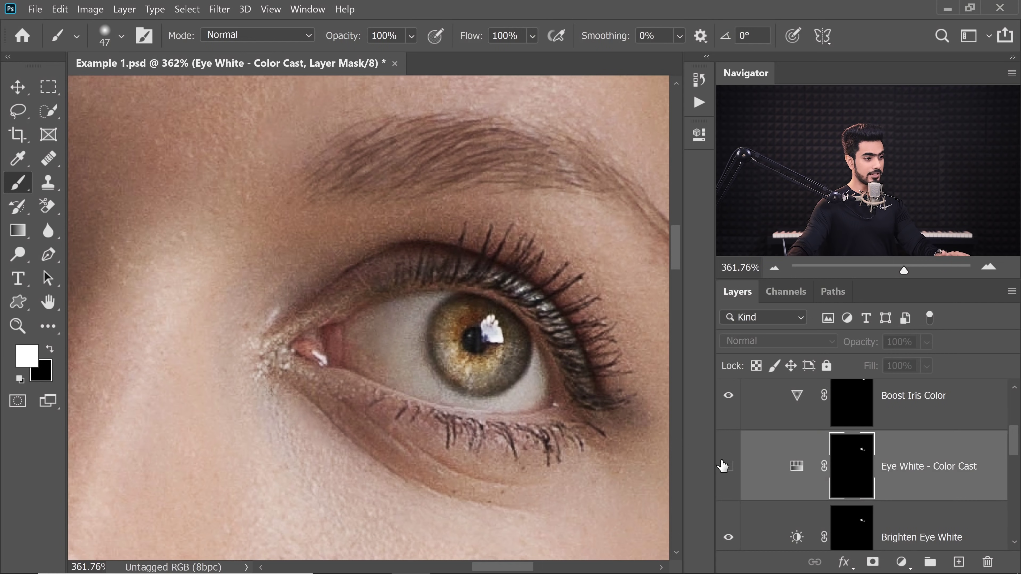
pyautogui.click(726, 472)
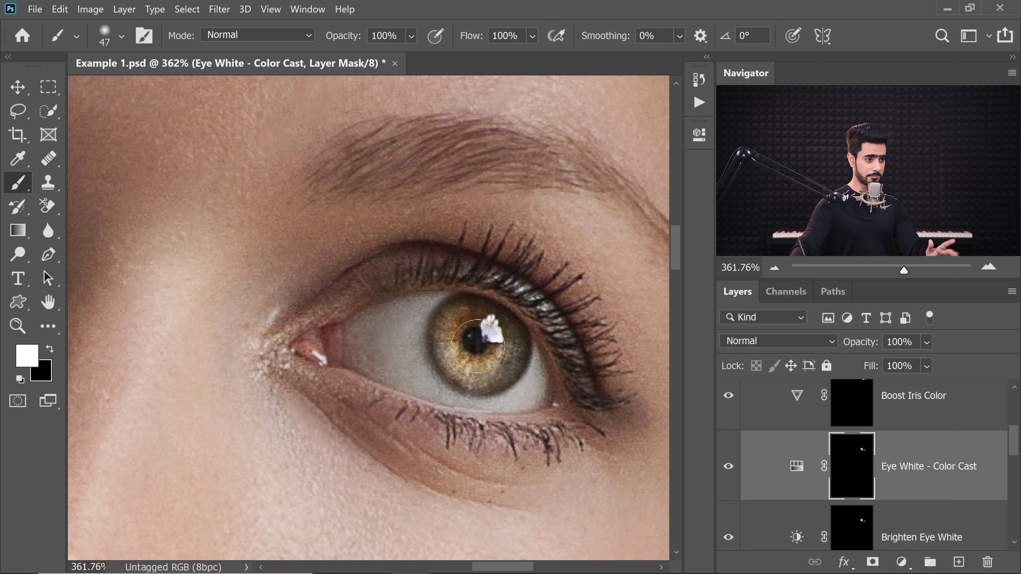
pyautogui.moveTo(860, 342); pyautogui.dragTo(733, 344)
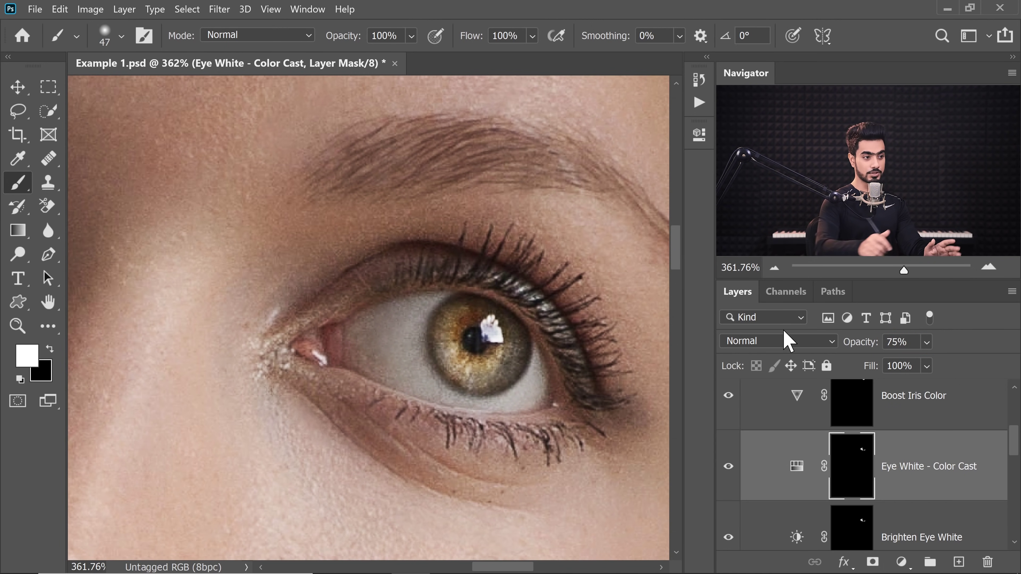
# - Select the Boost Iris Color layer and compare the iris with the layer hidden and shown
pyautogui.moveTo(1014, 450); pyautogui.dragTo(1012, 438)
pyautogui.scroll(3, 1014, 444)
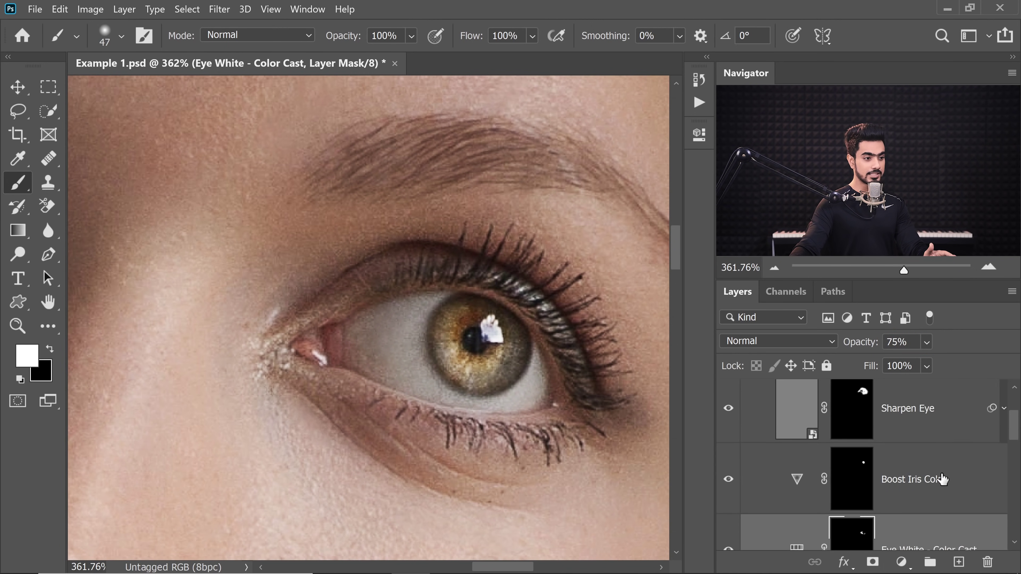
pyautogui.click(756, 483)
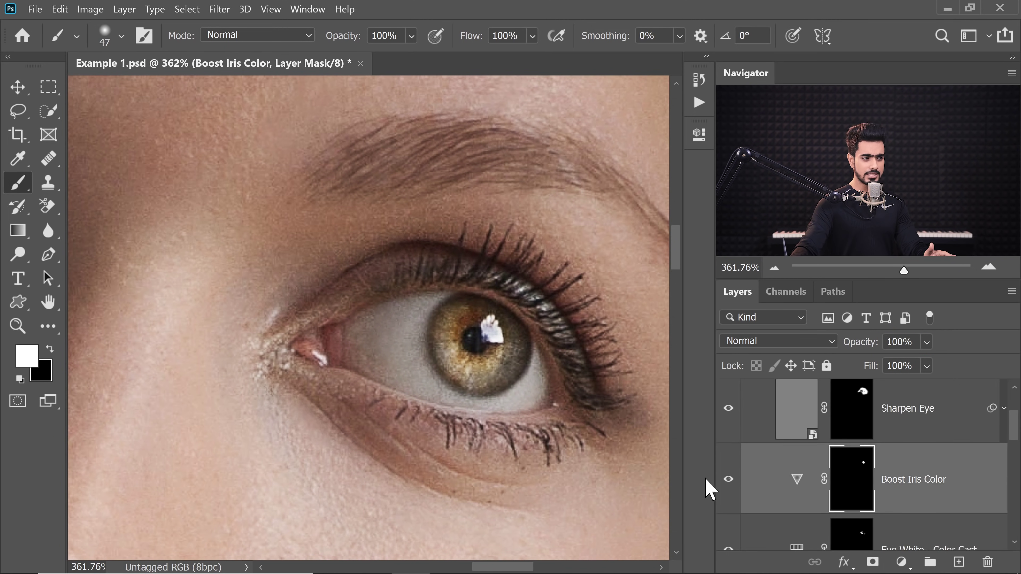
pyautogui.click(729, 481)
pyautogui.click(730, 480)
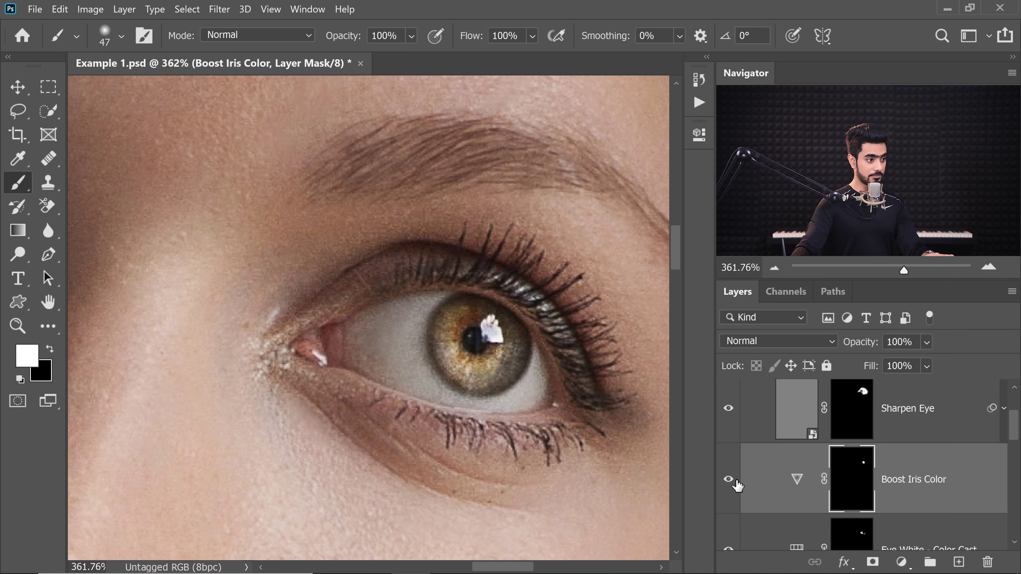
pyautogui.click(729, 481)
pyautogui.click(730, 481)
pyautogui.scroll(-2, 552, 395)
pyautogui.moveTo(553, 394); pyautogui.dragTo(527, 398)
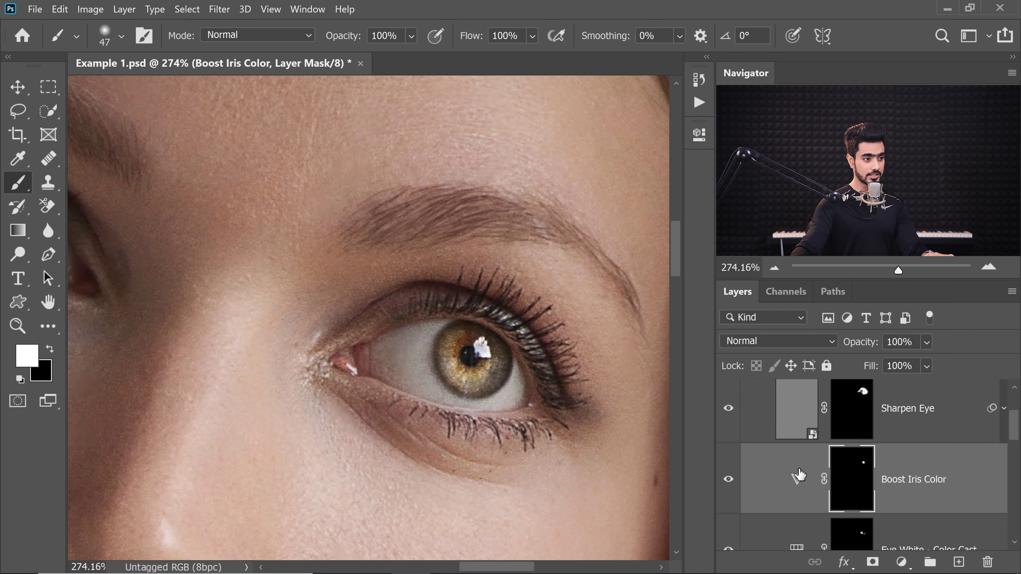
# - Raise the vibrance of the Boost Iris Color adjustment to +74, trying +100 along the way
pyautogui.doubleClick(797, 485)
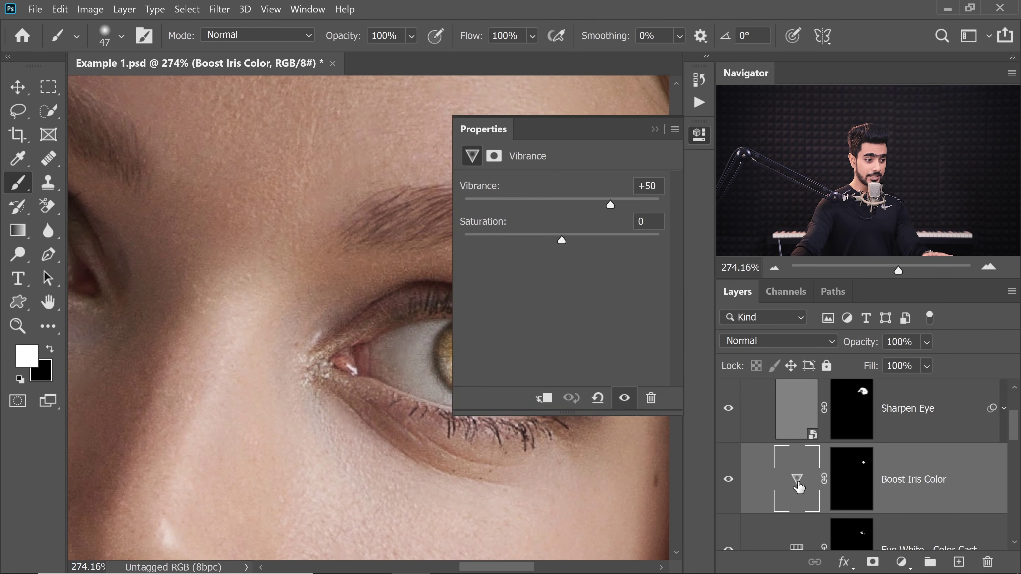
pyautogui.moveTo(354, 304); pyautogui.dragTo(207, 292)
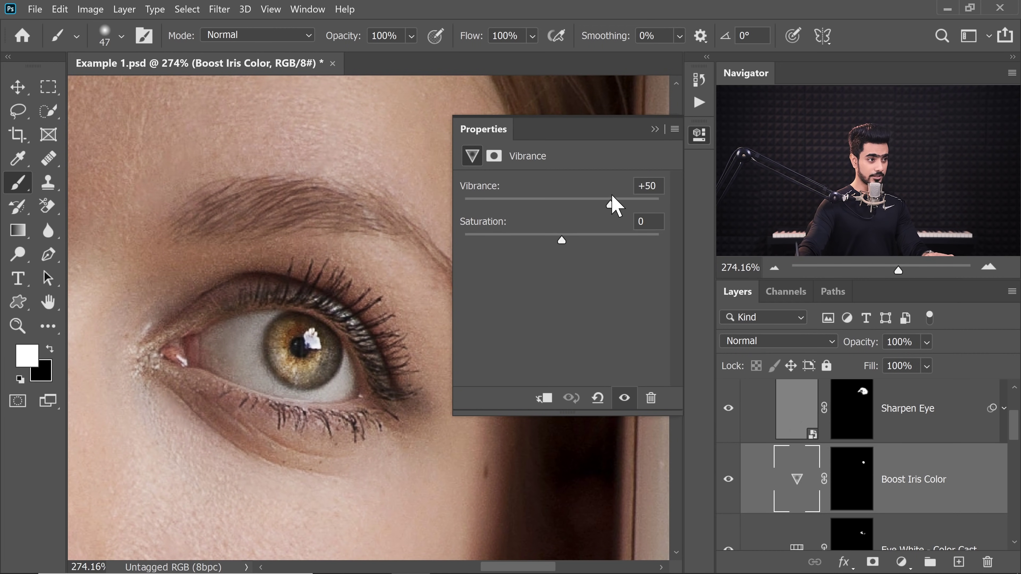
pyautogui.moveTo(610, 205); pyautogui.dragTo(699, 206)
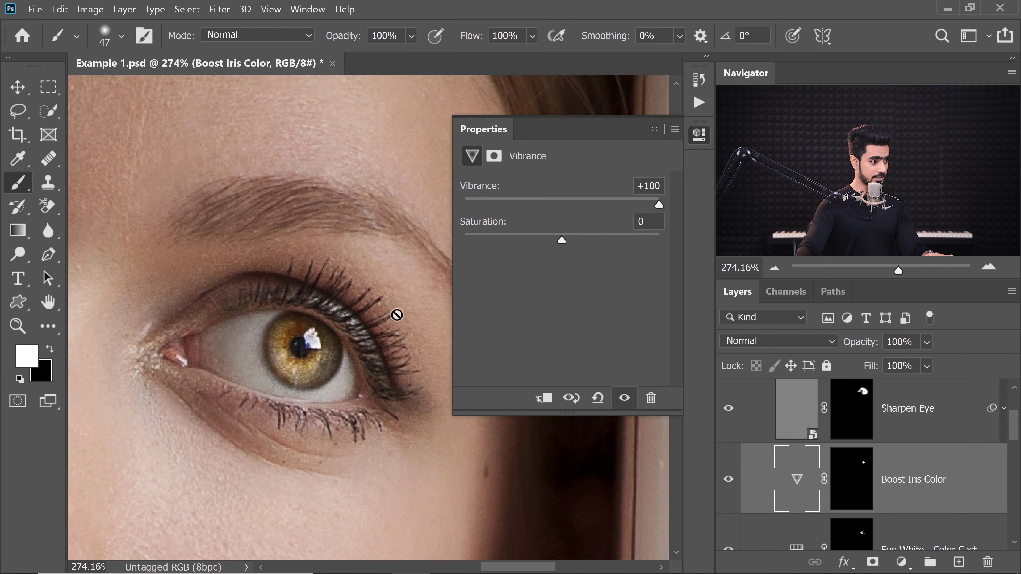
pyautogui.moveTo(570, 205); pyautogui.dragTo(639, 224)
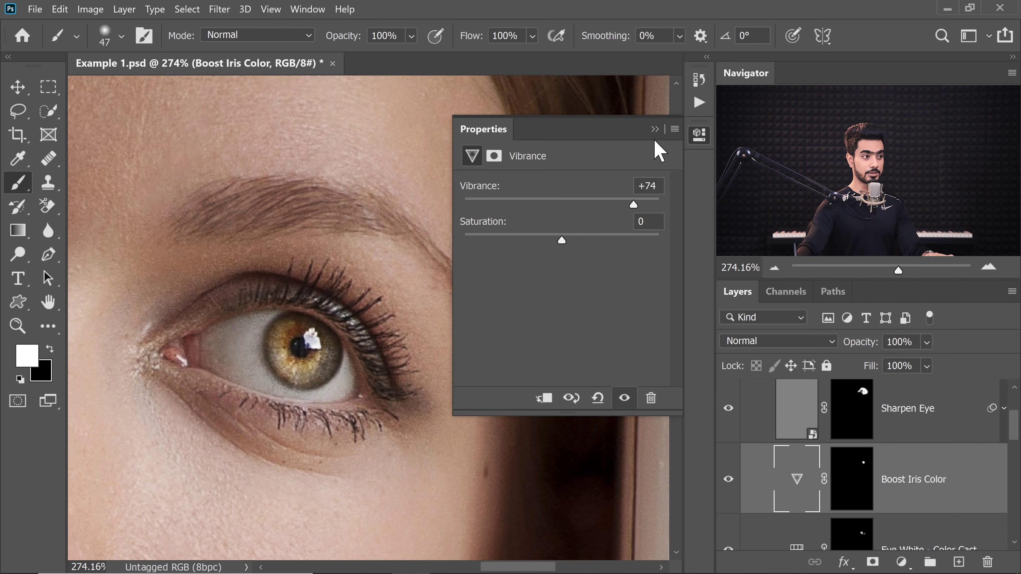
pyautogui.click(655, 129)
# - Select the Sharpen Eye layer and inspect its High Pass smart filter settings, leaving without applying changes
pyautogui.click(935, 439)
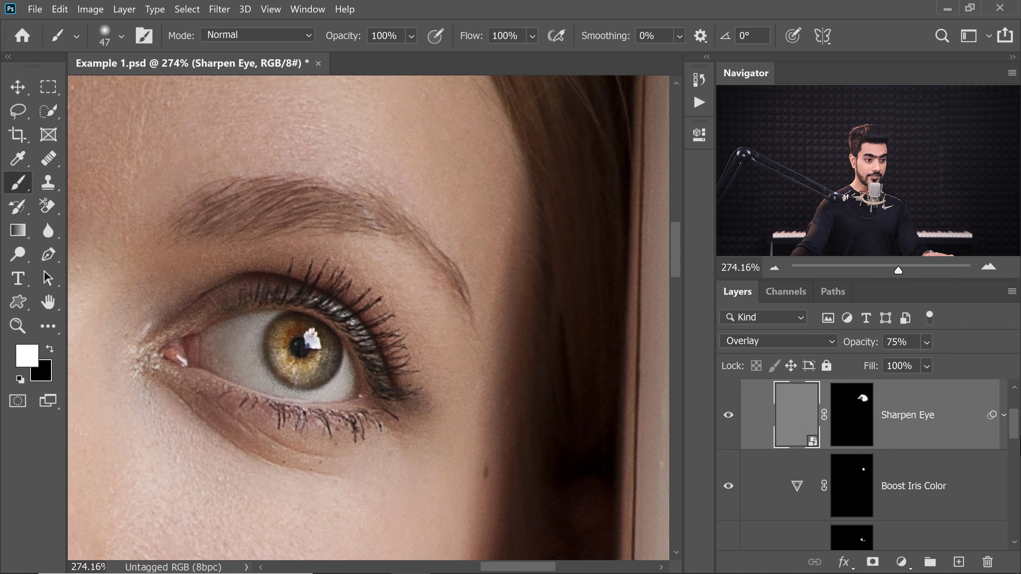
pyautogui.scroll(1, 982, 445)
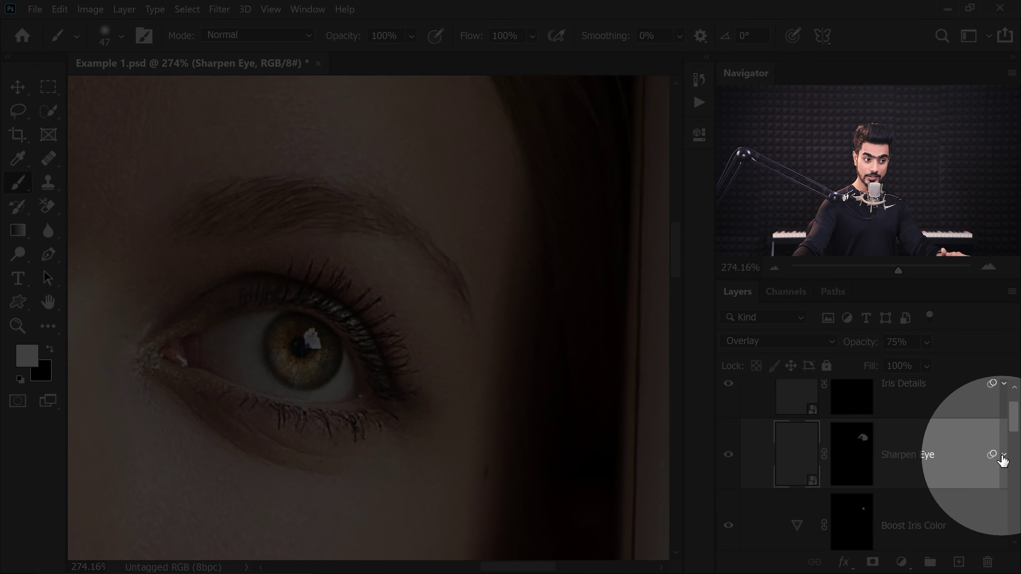
pyautogui.click(1003, 458)
pyautogui.scroll(-3, 1002, 447)
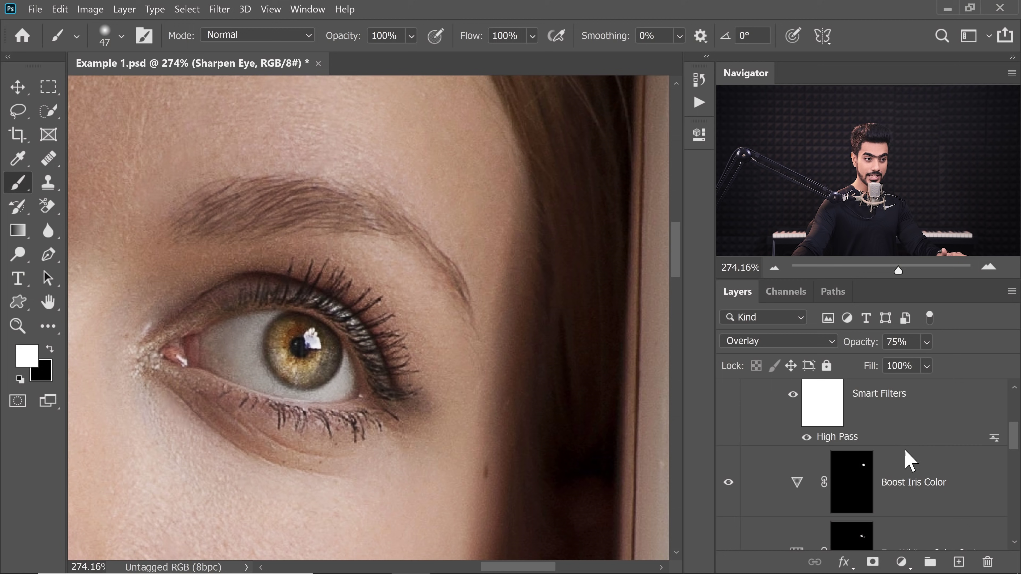
pyautogui.doubleClick(840, 440)
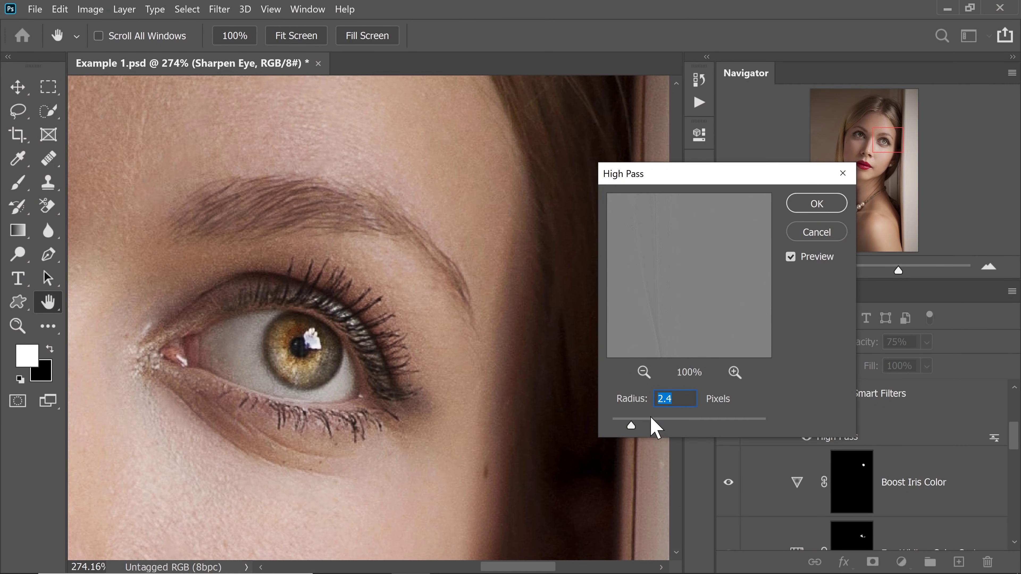
pyautogui.click(808, 233)
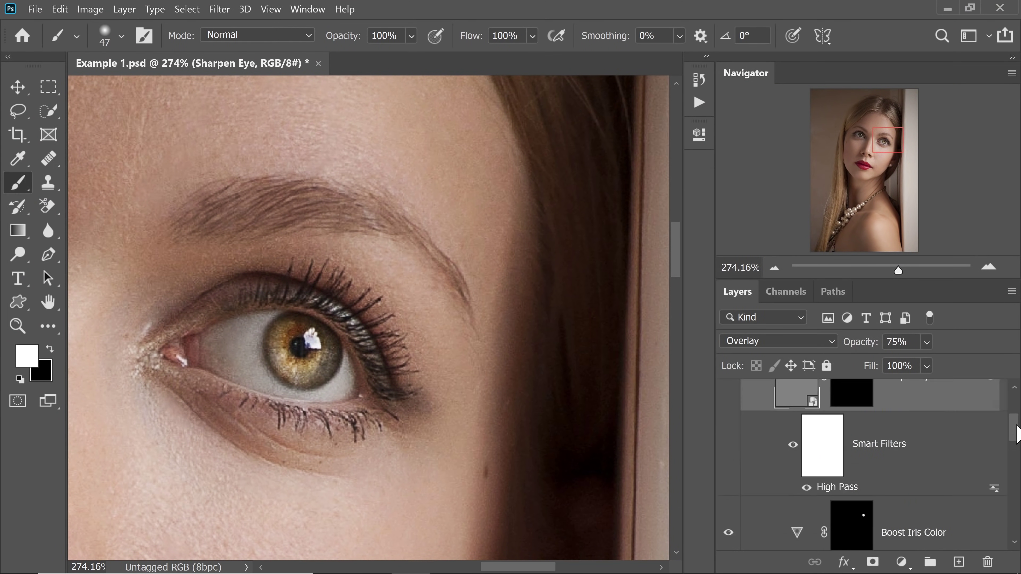
# - Select the Iris Details layer and set the radius of its High Pass smart filter to 9.0 pixels
pyautogui.moveTo(1014, 444); pyautogui.dragTo(1017, 415)
pyautogui.click(941, 434)
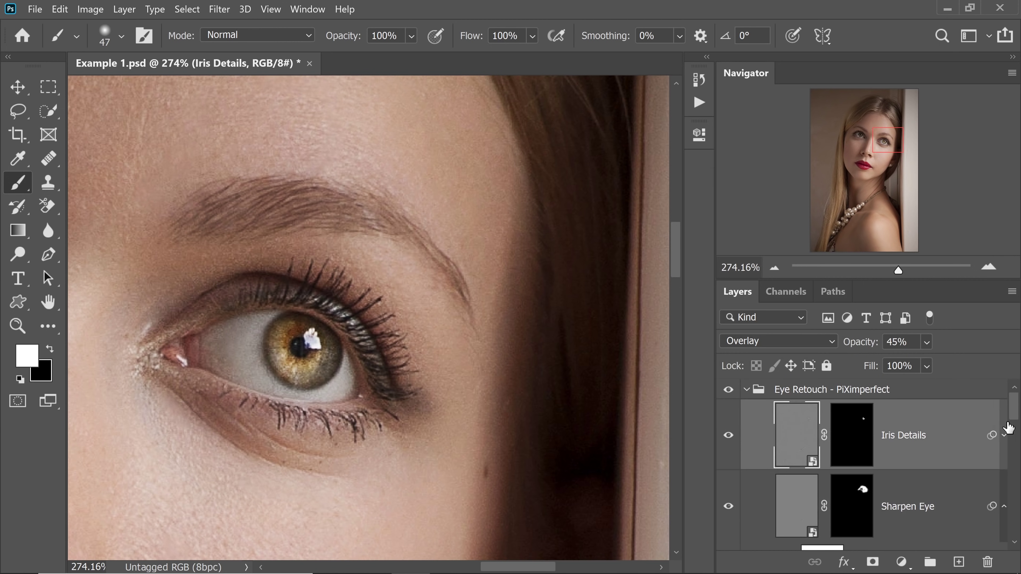
pyautogui.click(1003, 436)
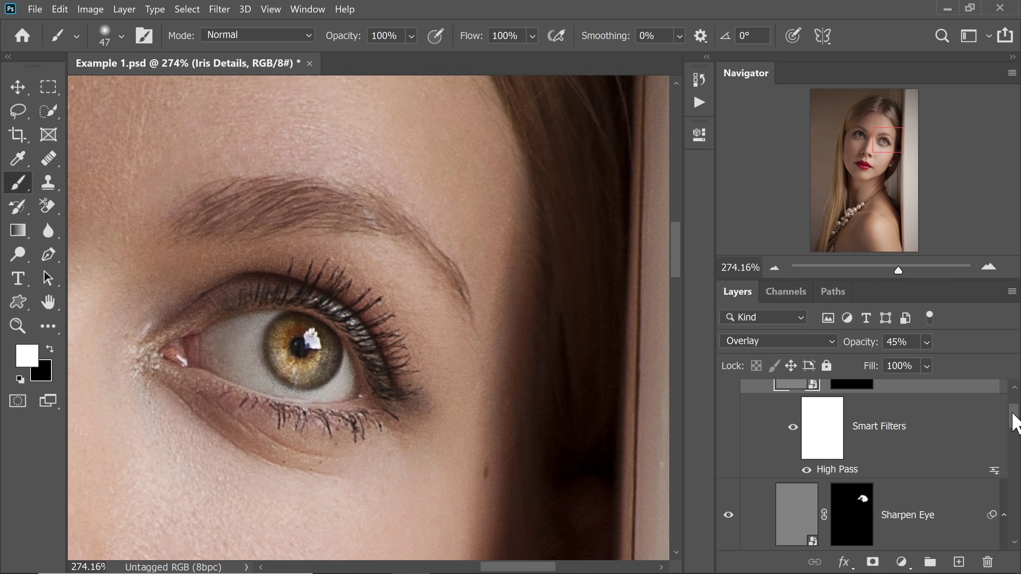
pyautogui.moveTo(1013, 414); pyautogui.dragTo(1009, 409)
pyautogui.doubleClick(838, 511)
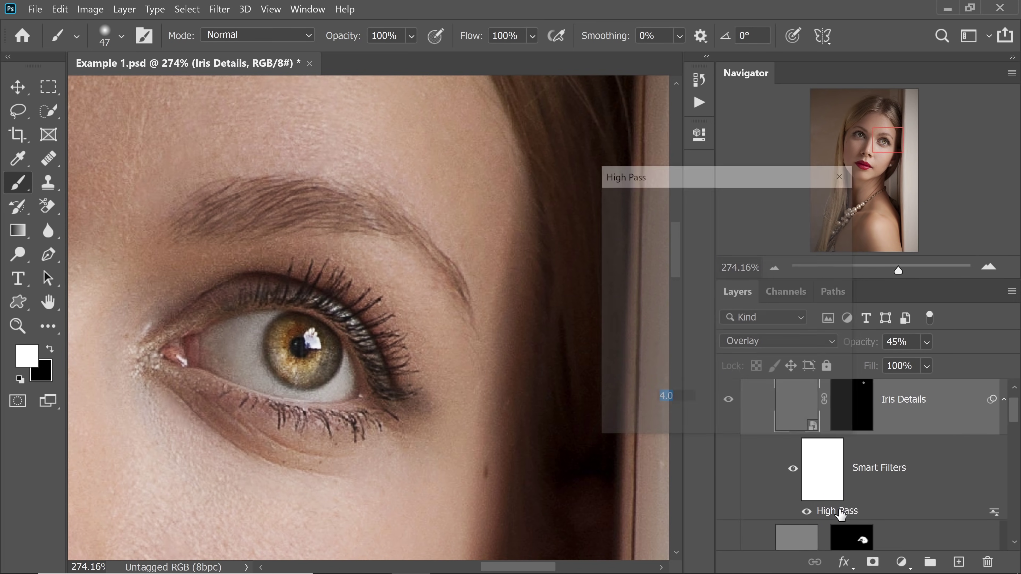
pyautogui.click(664, 423)
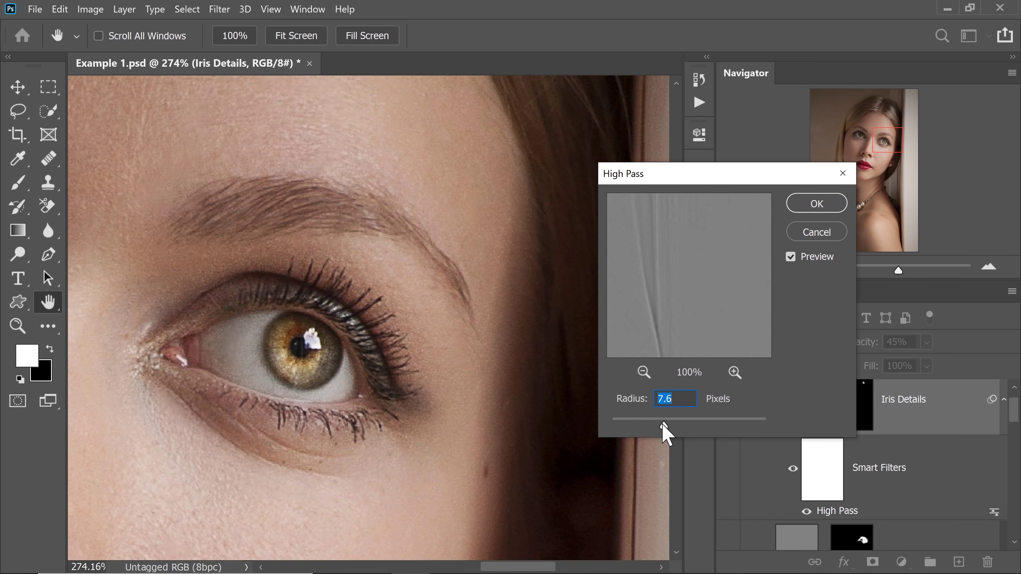
pyautogui.click(683, 422)
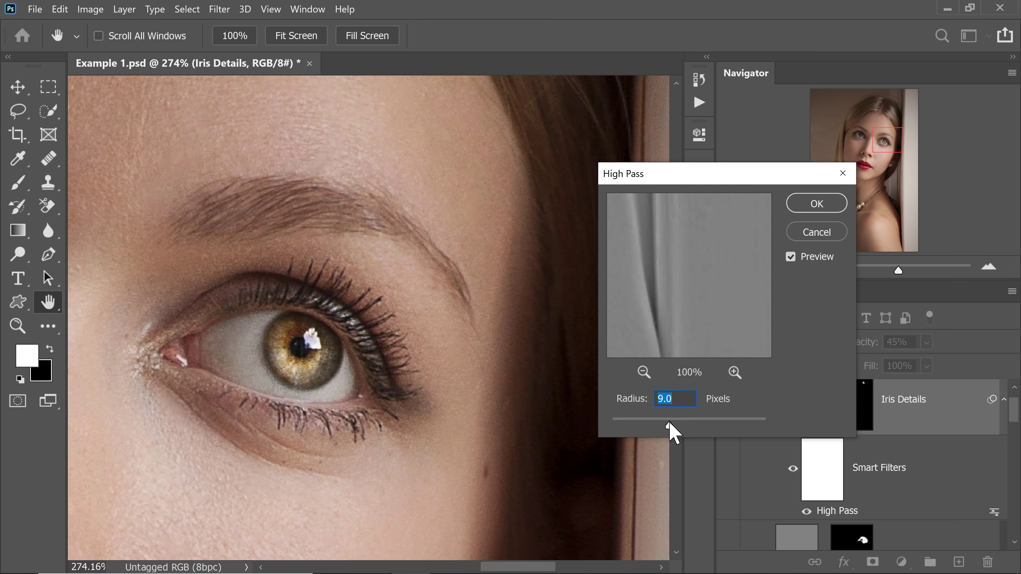
pyautogui.click(800, 208)
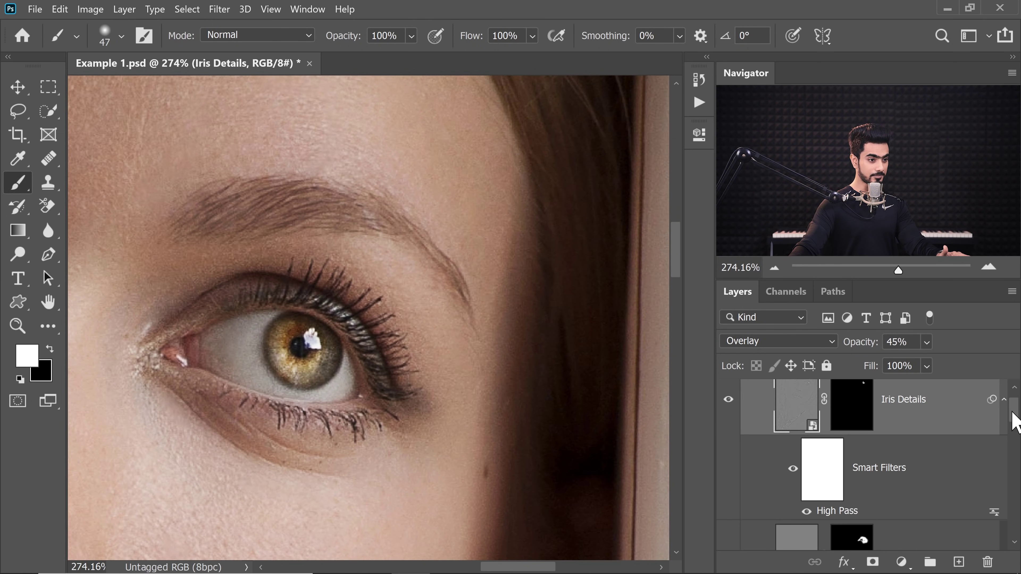
# - Compare the iris with the Iris Details layer hidden and shown, and set the layer's opacity to 55%
pyautogui.scroll(1, 1016, 421)
pyautogui.click(729, 439)
pyautogui.click(729, 438)
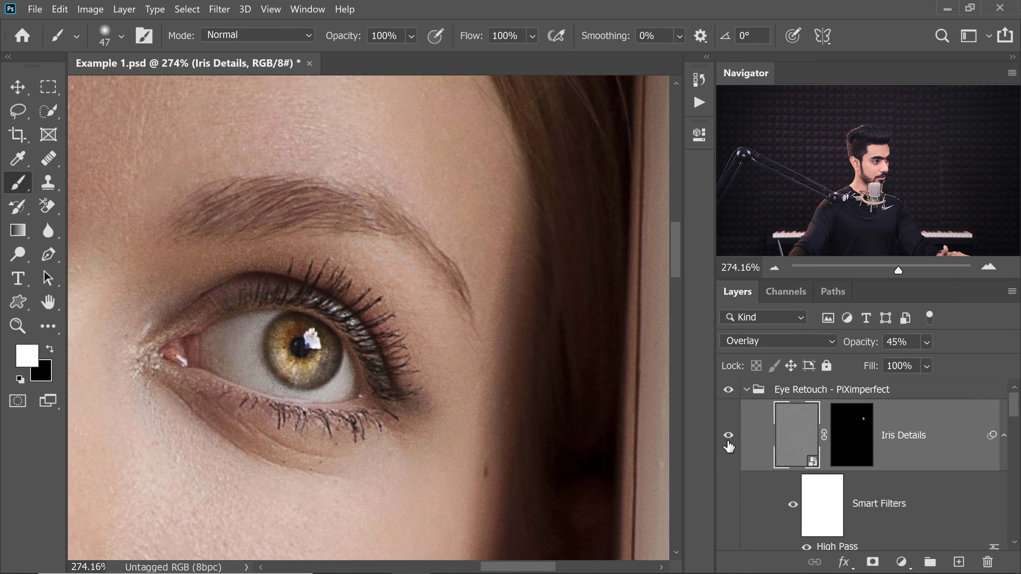
pyautogui.moveTo(851, 347)
pyautogui.mouseDown()
pyautogui.moveTo(870, 350)
pyautogui.moveTo(859, 348)
pyautogui.mouseUp()
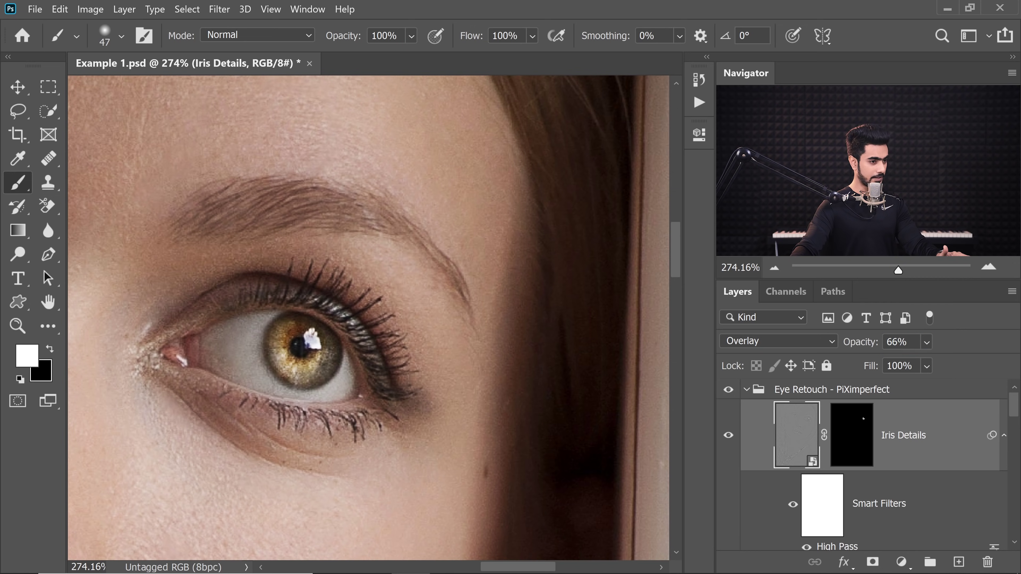
pyautogui.write('55')
pyautogui.press('Return')
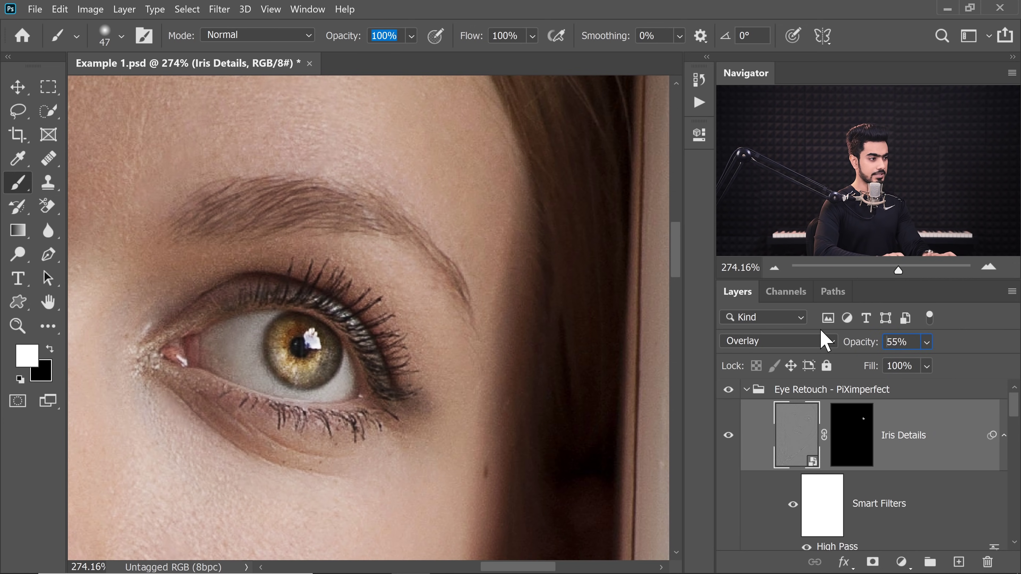
# - Collapse the Eye Retouch group and compare the portrait with the group hidden and shown
pyautogui.click(741, 396)
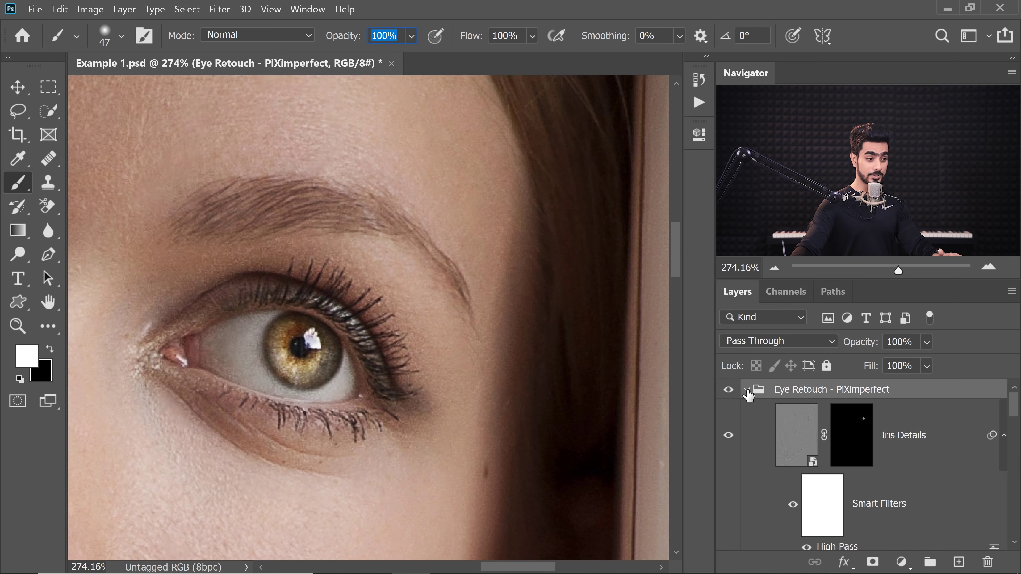
pyautogui.click(746, 390)
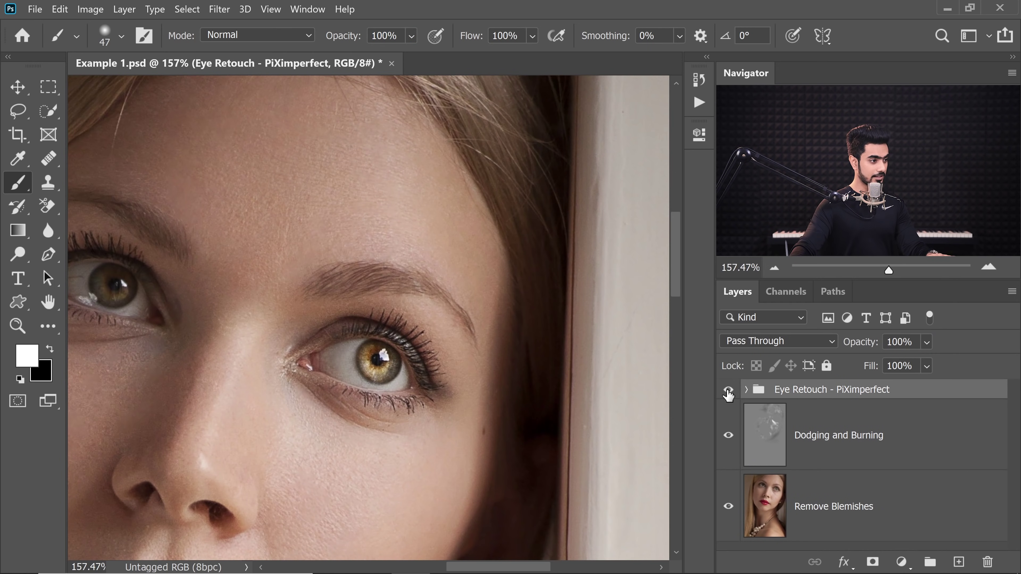
pyautogui.click(728, 389)
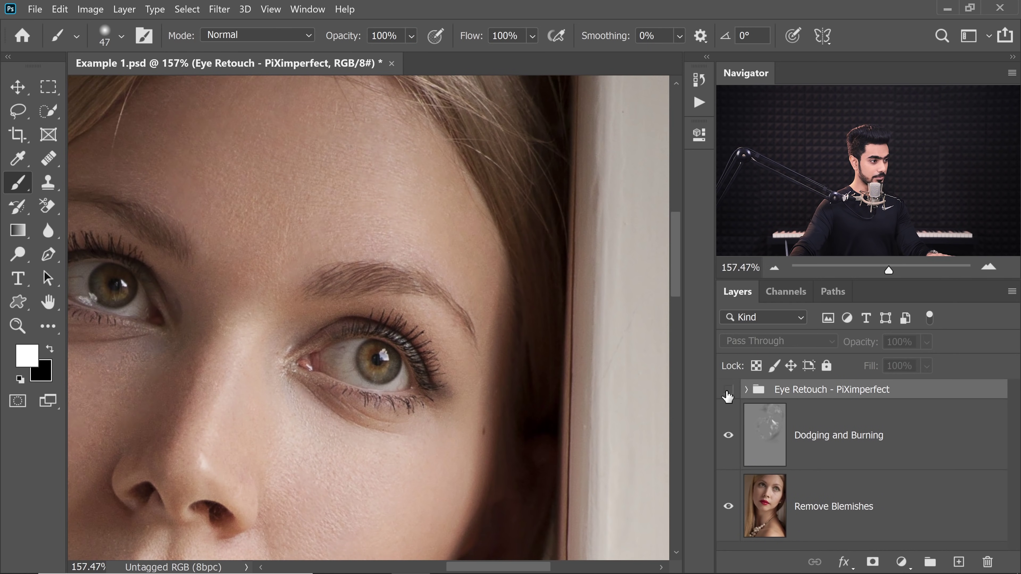
pyautogui.click(728, 391)
pyautogui.scroll(-3, 467, 363)
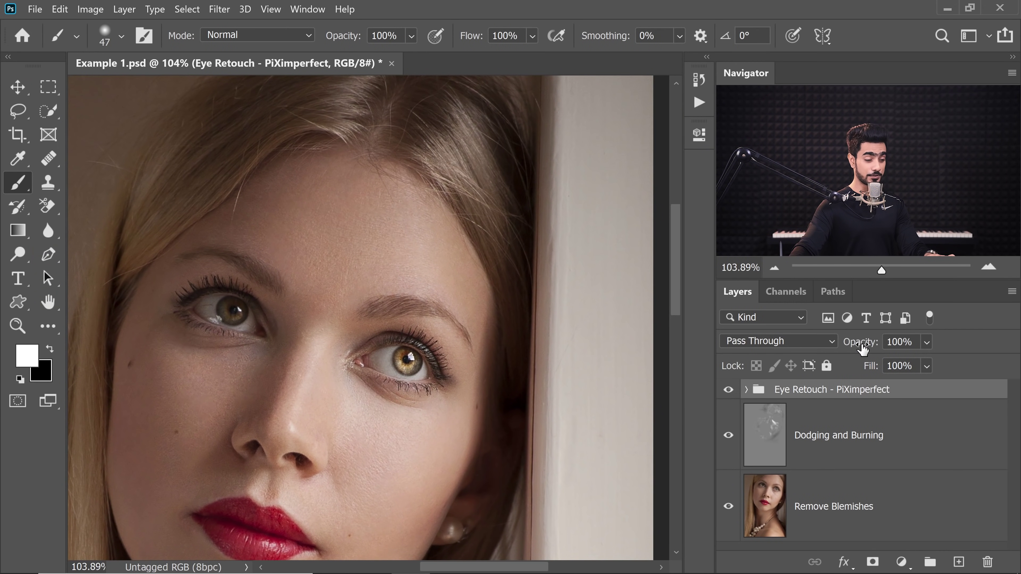
# - Reduce the Eye Retouch group's opacity to 75%, trying 70% along the way
pyautogui.moveTo(861, 349); pyautogui.dragTo(847, 350)
pyautogui.write('70')
pyautogui.press('Return')
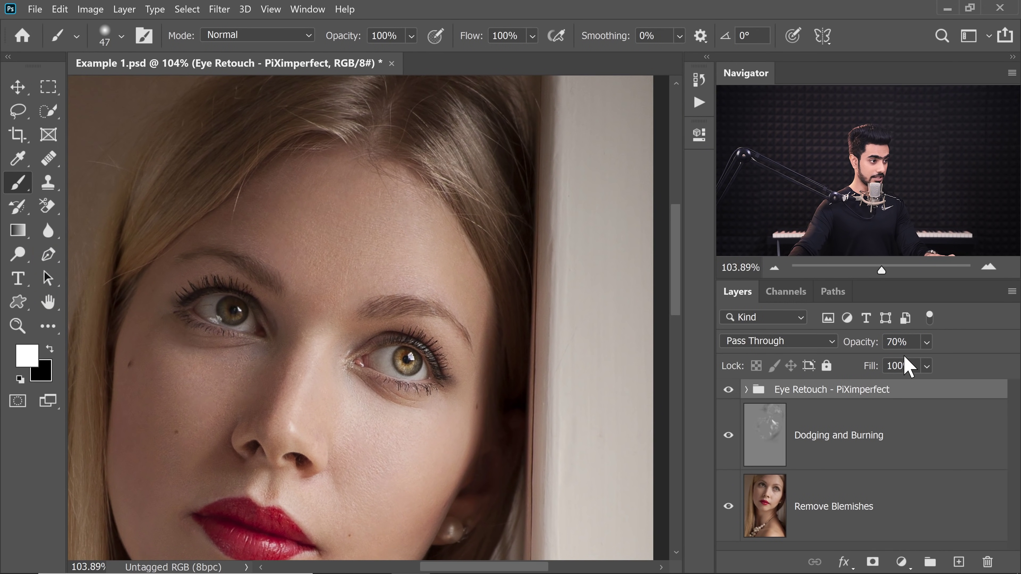
pyautogui.click(851, 342)
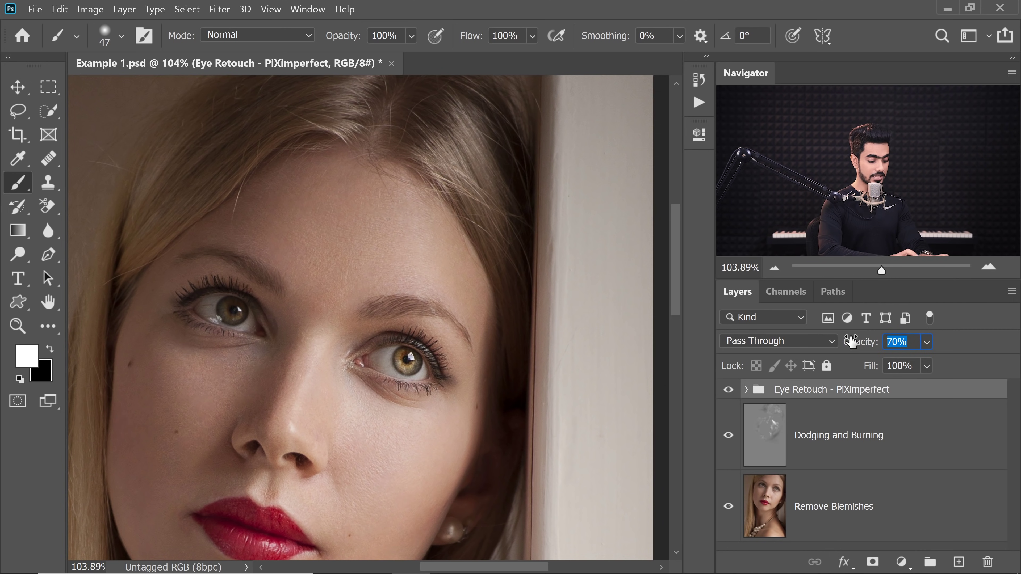
pyautogui.write('75')
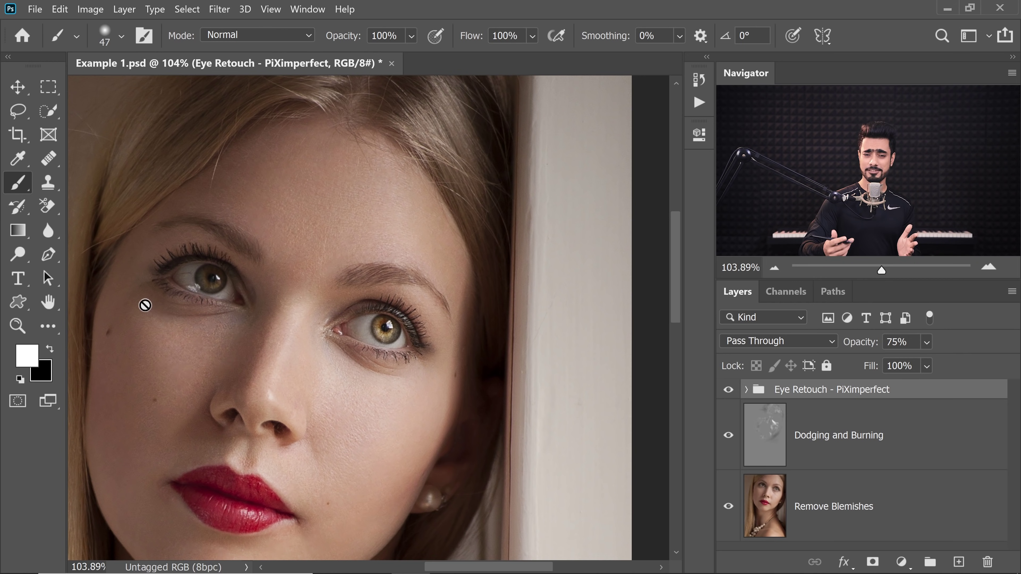
pyautogui.moveTo(420, 335); pyautogui.dragTo(409, 348)
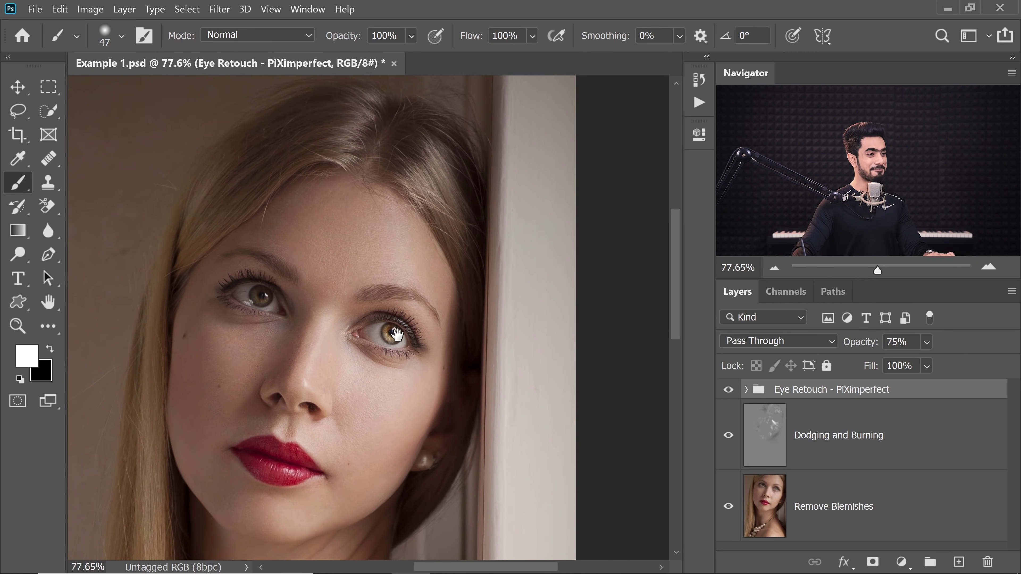
# - Collapse the Retouching Eyes action and its Retouch Eyes set, and widen the list to show full action set names
pyautogui.click(698, 108)
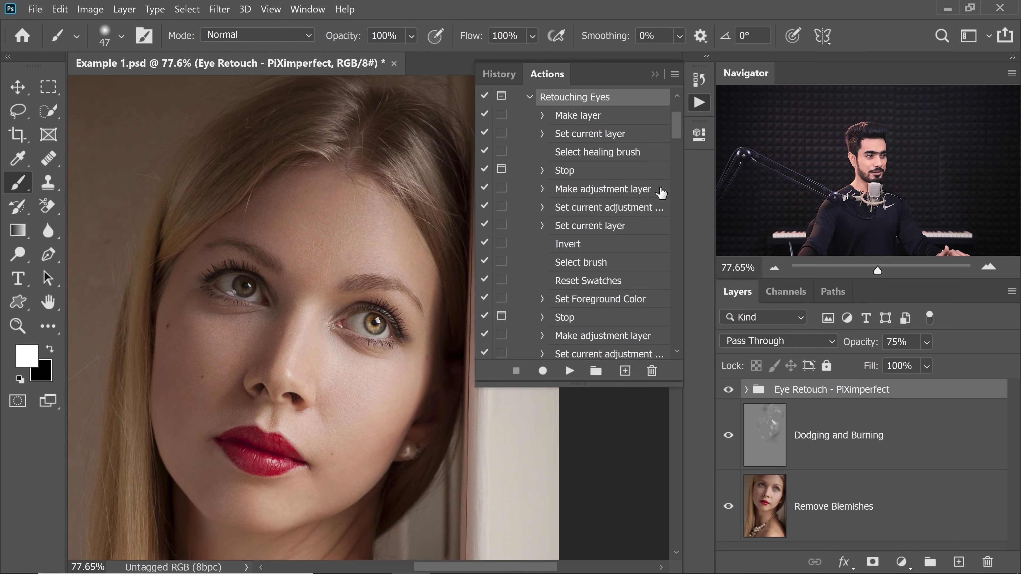
pyautogui.scroll(5, 676, 141)
pyautogui.click(529, 207)
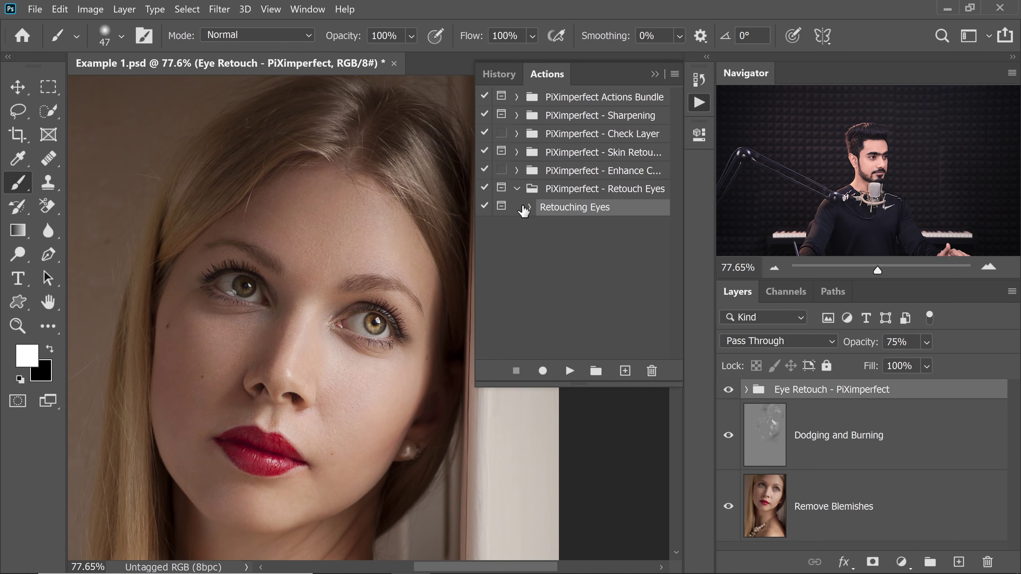
pyautogui.click(519, 189)
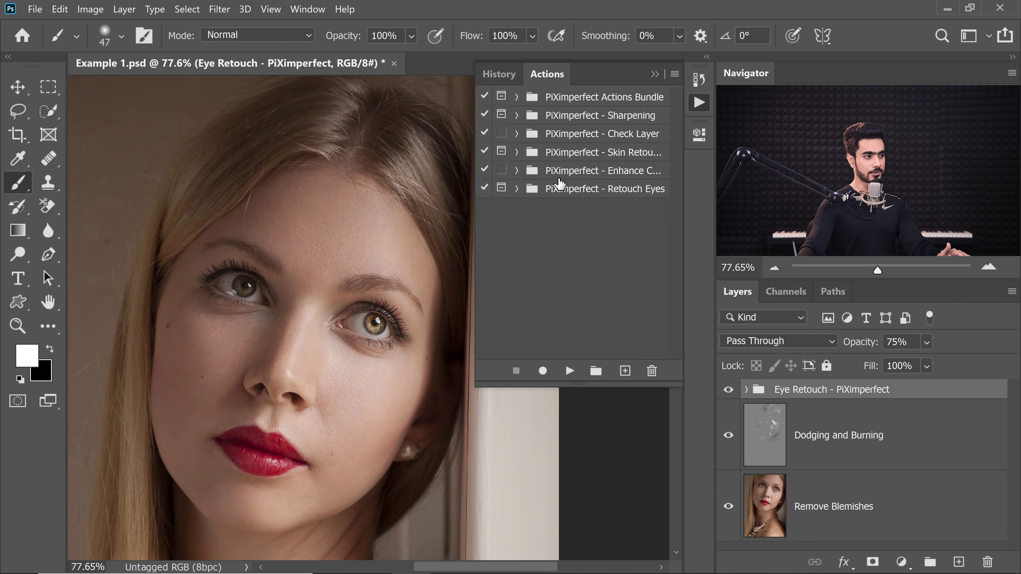
pyautogui.moveTo(479, 197); pyautogui.dragTo(435, 189)
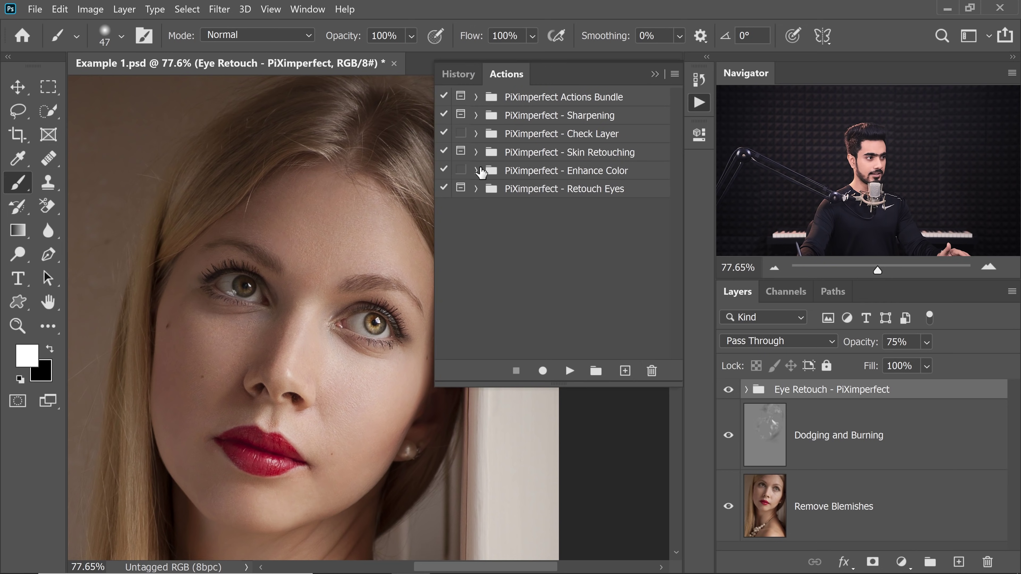
# - Run the Enhance with Saturation Mask action from the PiXimperfect - Enhance Color set
pyautogui.click(476, 170)
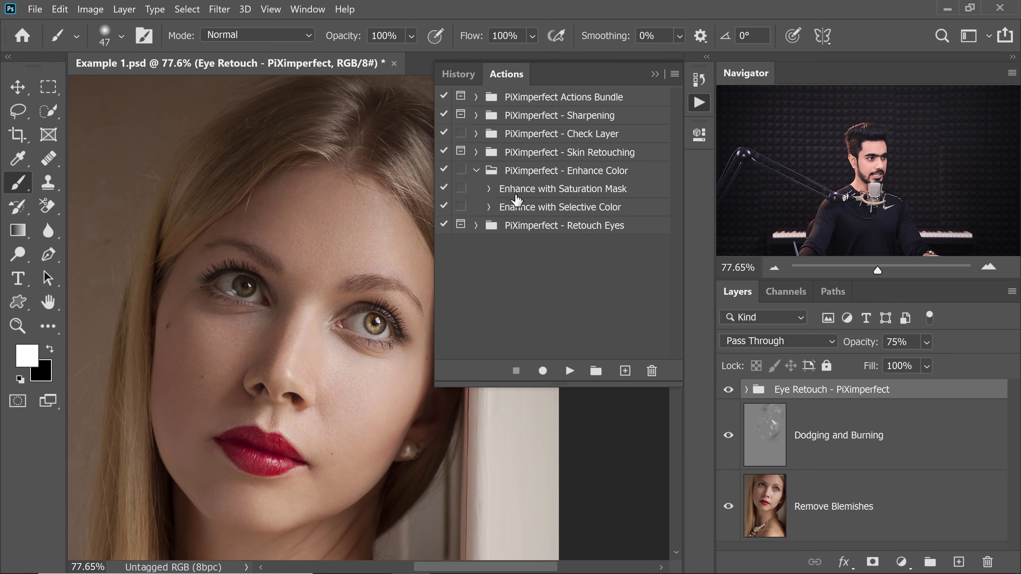
pyautogui.click(581, 190)
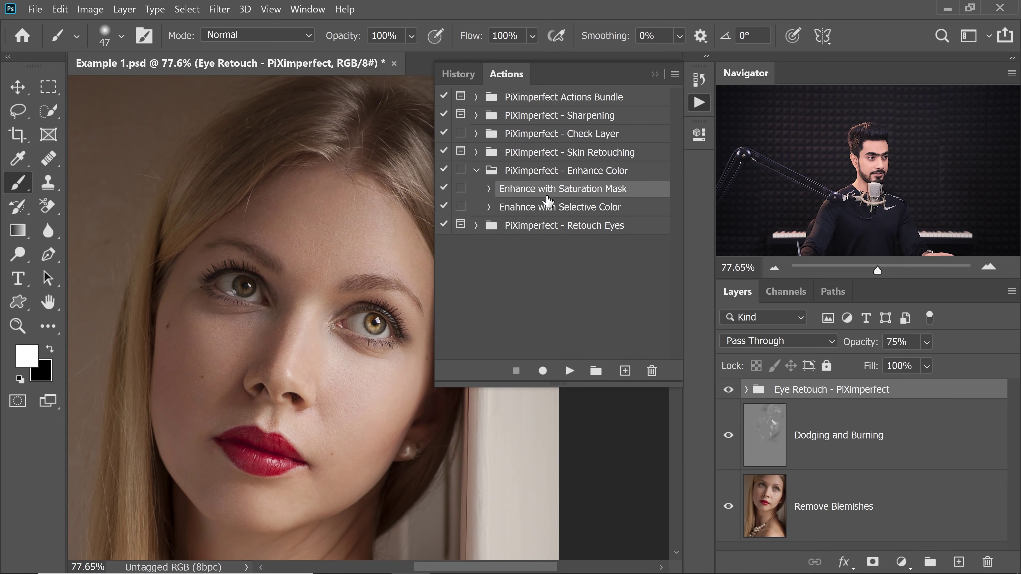
pyautogui.moveTo(335, 221); pyautogui.dragTo(249, 226)
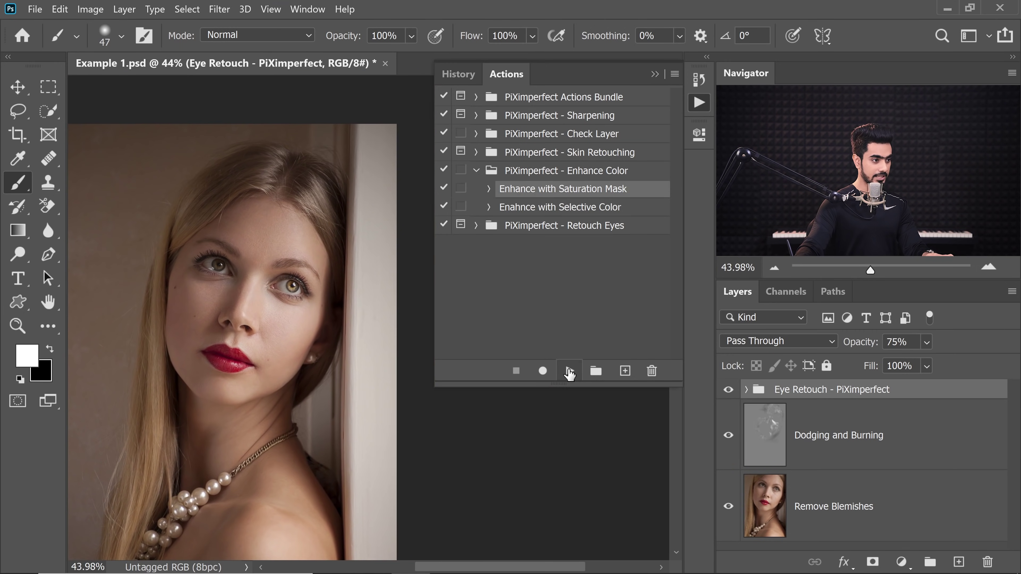
pyautogui.click(569, 370)
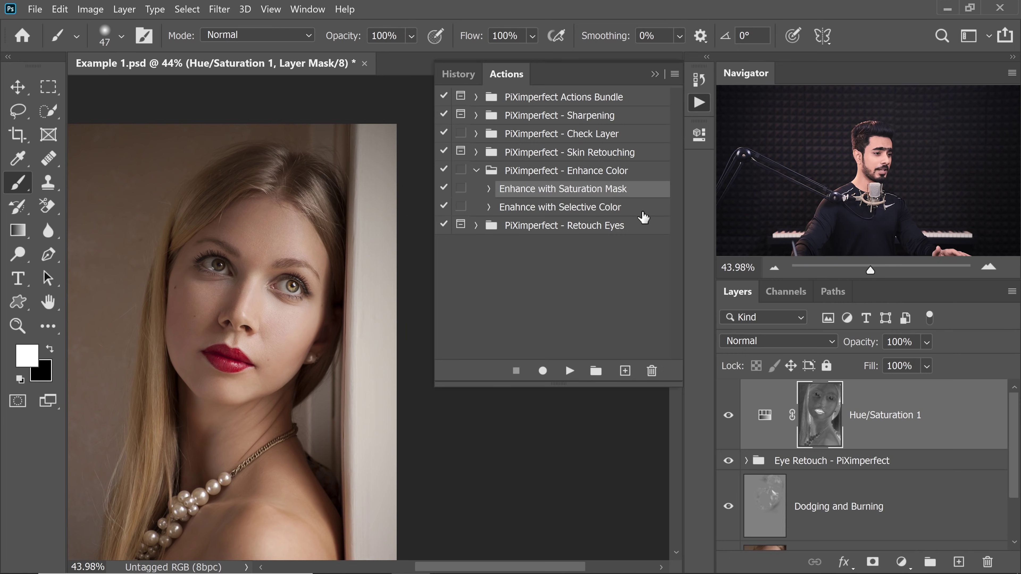
# - Set the saturation of the masked Hue/Saturation adjustment to +40
pyautogui.doubleClick(764, 410)
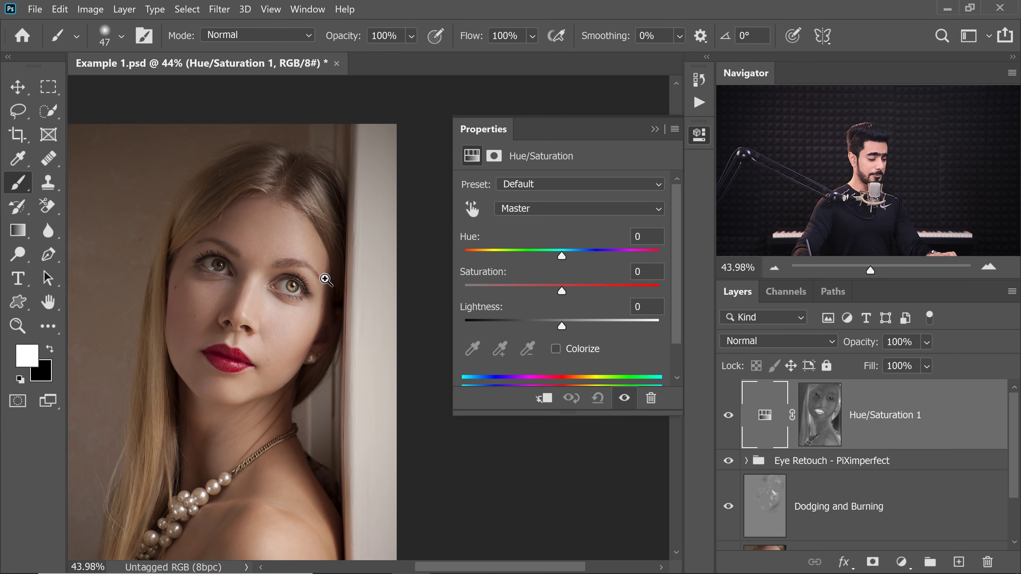
pyautogui.moveTo(325, 279)
pyautogui.mouseDown()
pyautogui.moveTo(309, 282)
pyautogui.moveTo(334, 285)
pyautogui.moveTo(318, 284)
pyautogui.mouseUp()
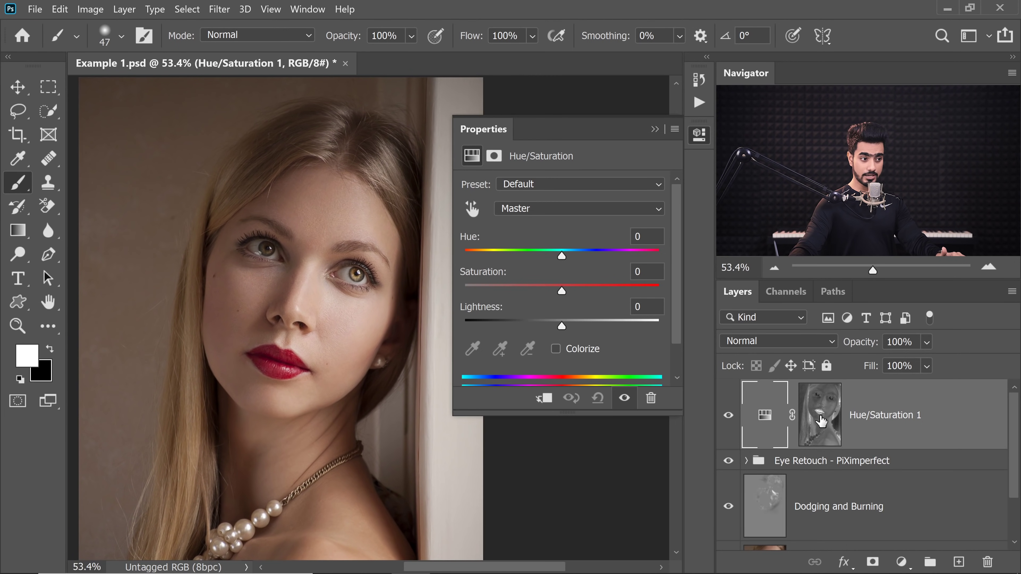
pyautogui.moveTo(562, 292); pyautogui.dragTo(592, 293)
pyautogui.write('4')
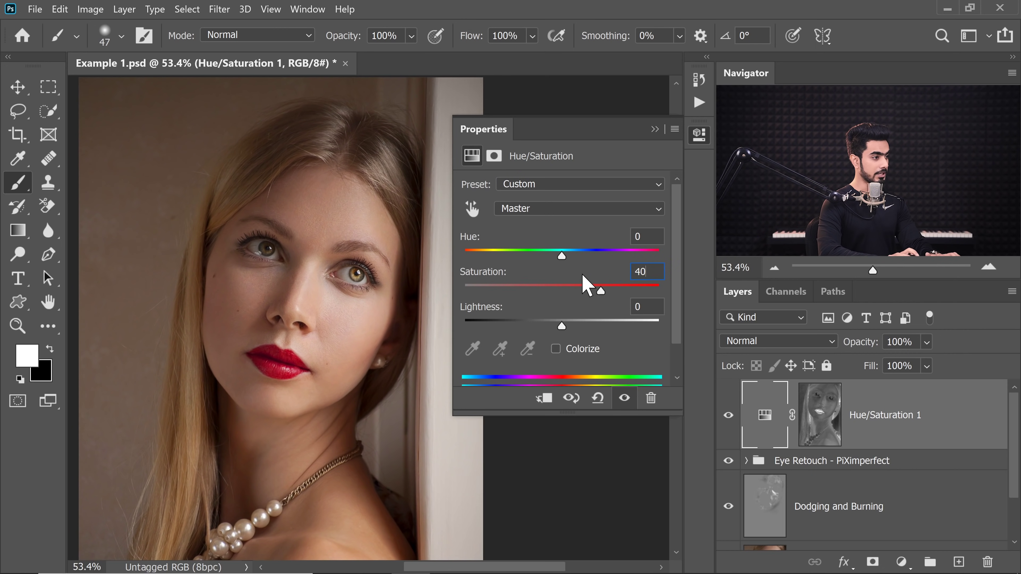
pyautogui.scroll(-2, 587, 283)
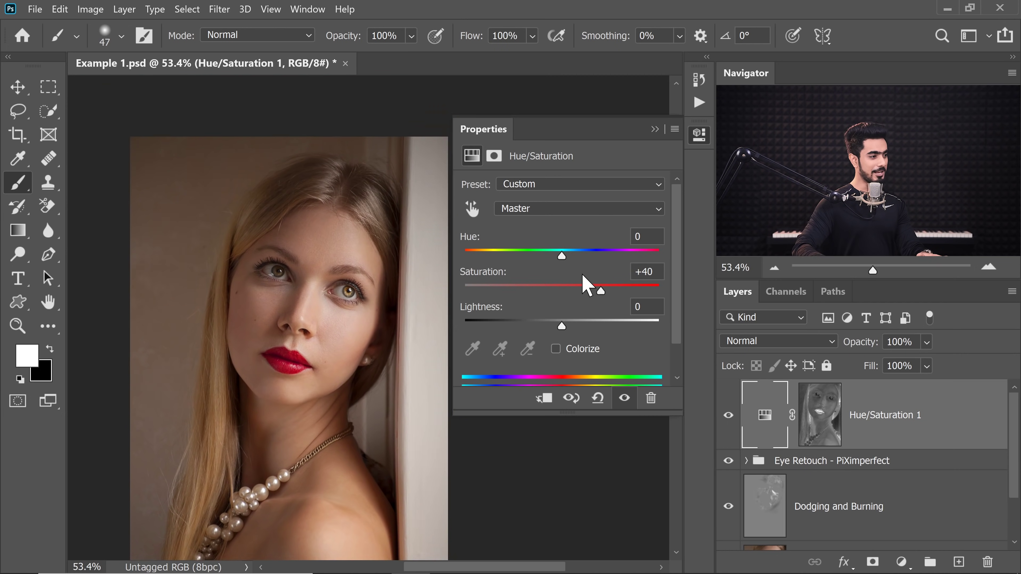
pyautogui.moveTo(377, 253)
pyautogui.mouseDown()
pyautogui.moveTo(282, 261)
pyautogui.moveTo(291, 266)
pyautogui.mouseUp()
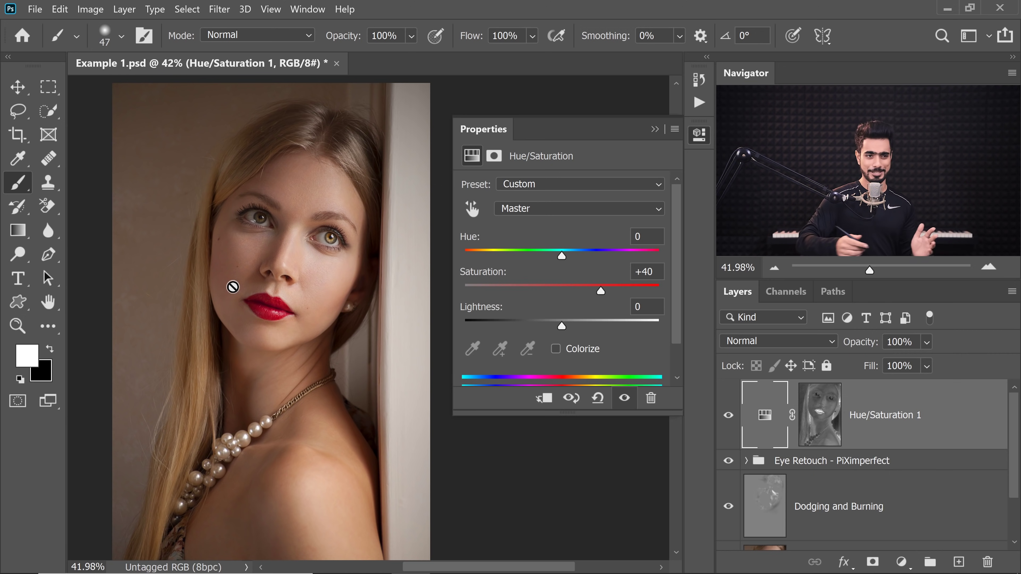
# - Hide the Hue/Saturation layer and add a Vibrance adjustment layer with vibrance raised to +83 for comparison
pyautogui.click(728, 415)
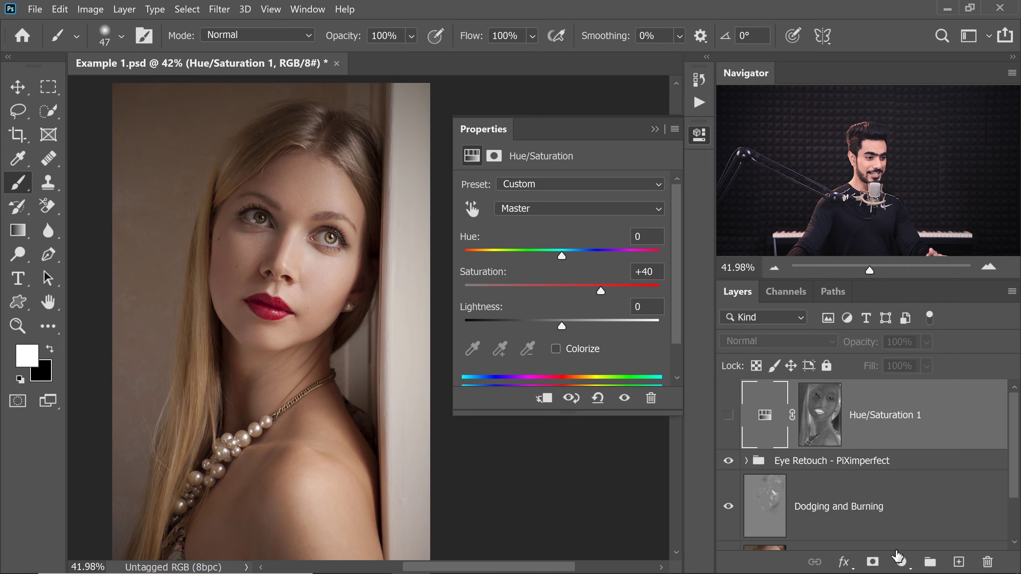
pyautogui.click(900, 561)
pyautogui.click(844, 463)
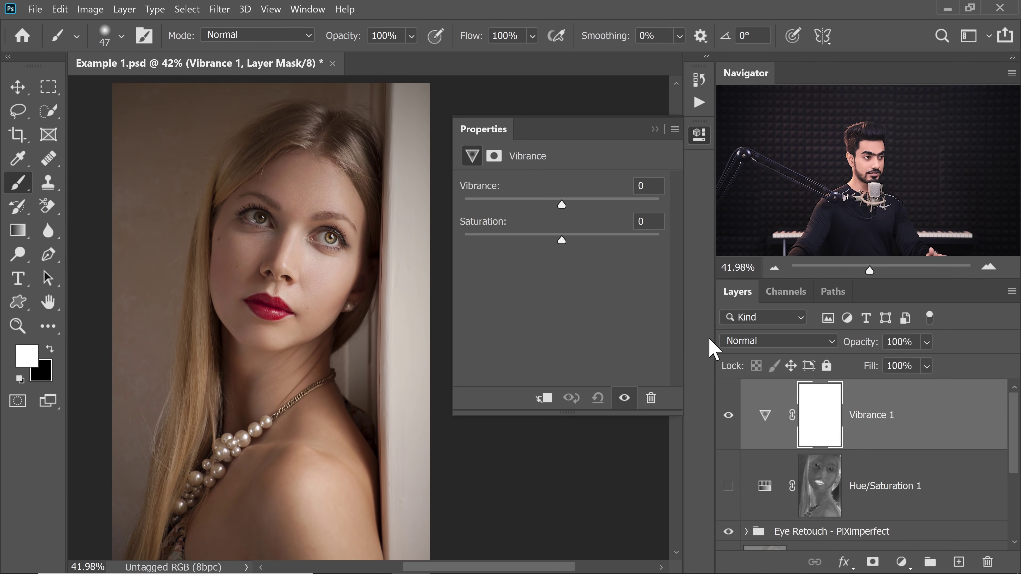
pyautogui.moveTo(562, 205); pyautogui.dragTo(643, 216)
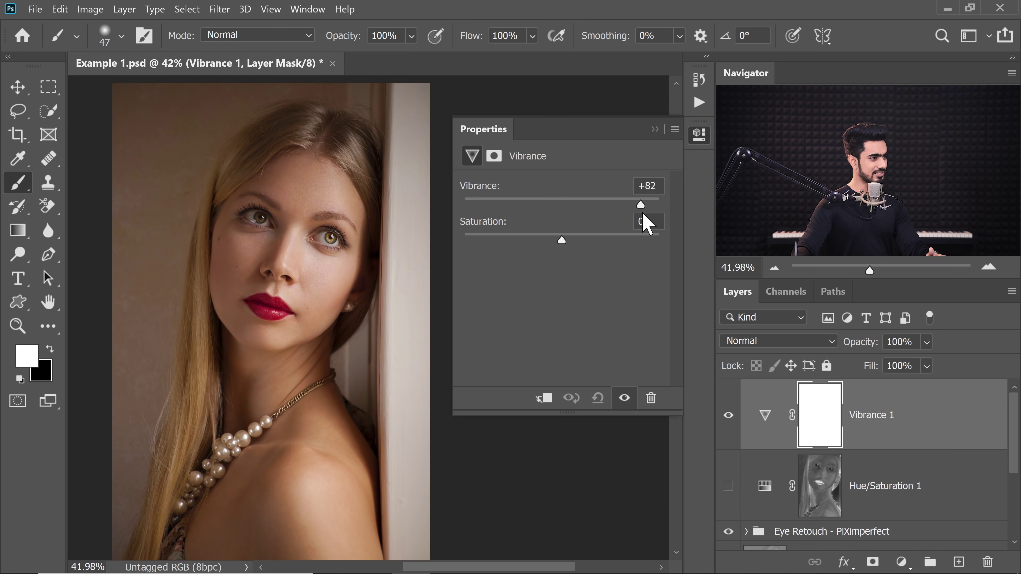
# - Compare the colors by switching visibility between the Vibrance and Hue/Saturation adjustment layers
pyautogui.click(730, 418)
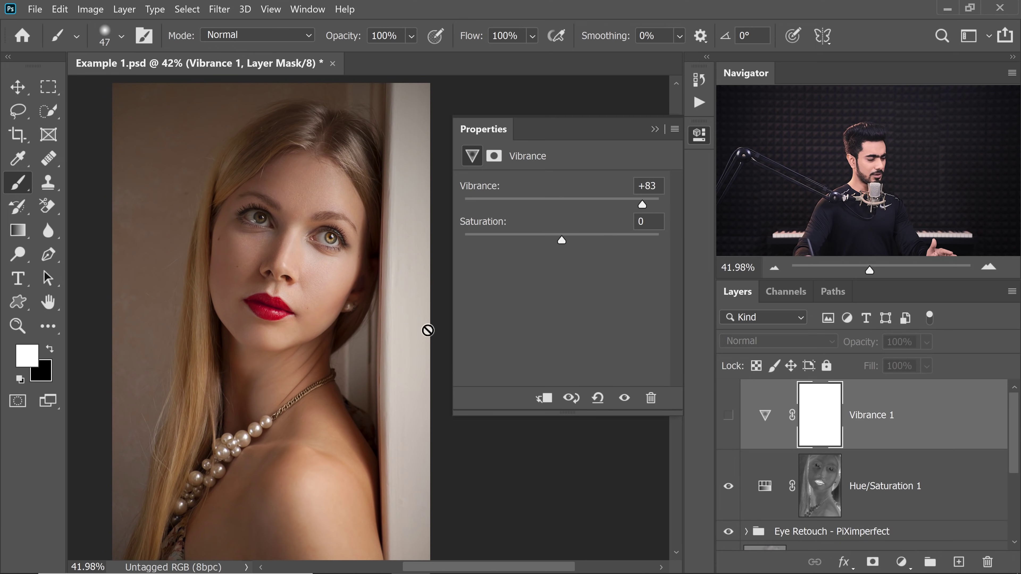
pyautogui.click(728, 415)
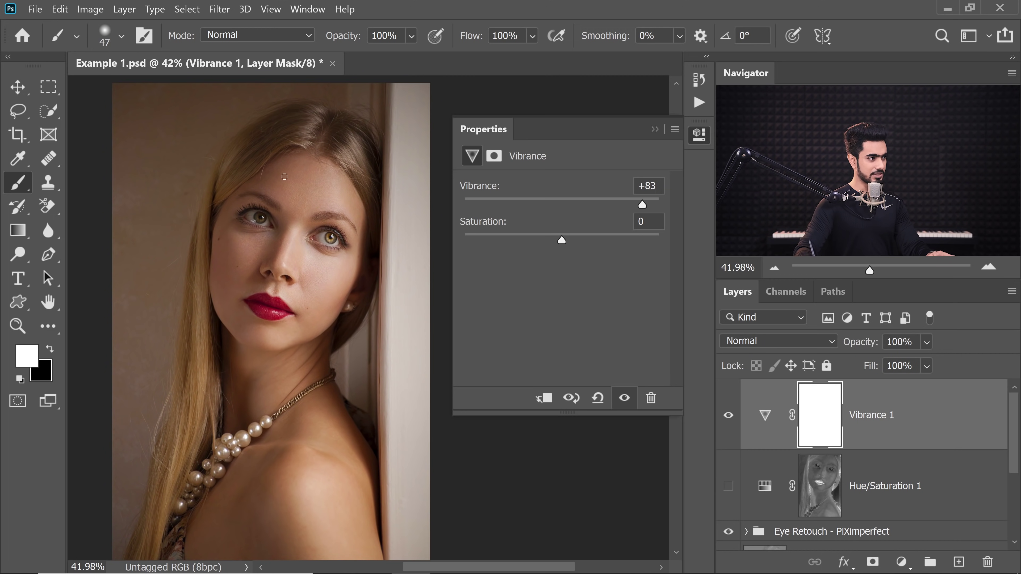
pyautogui.click(729, 416)
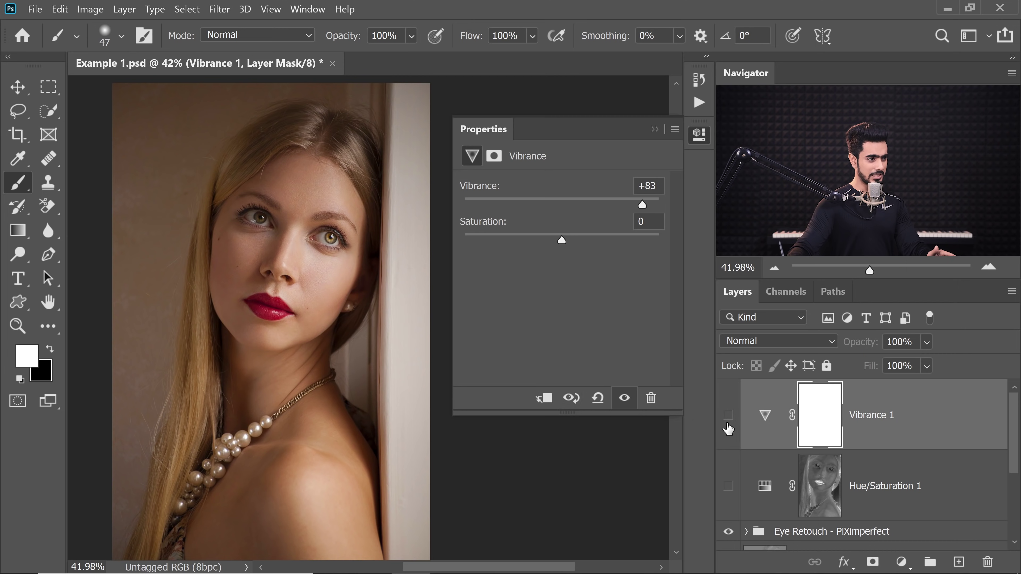
pyautogui.click(729, 487)
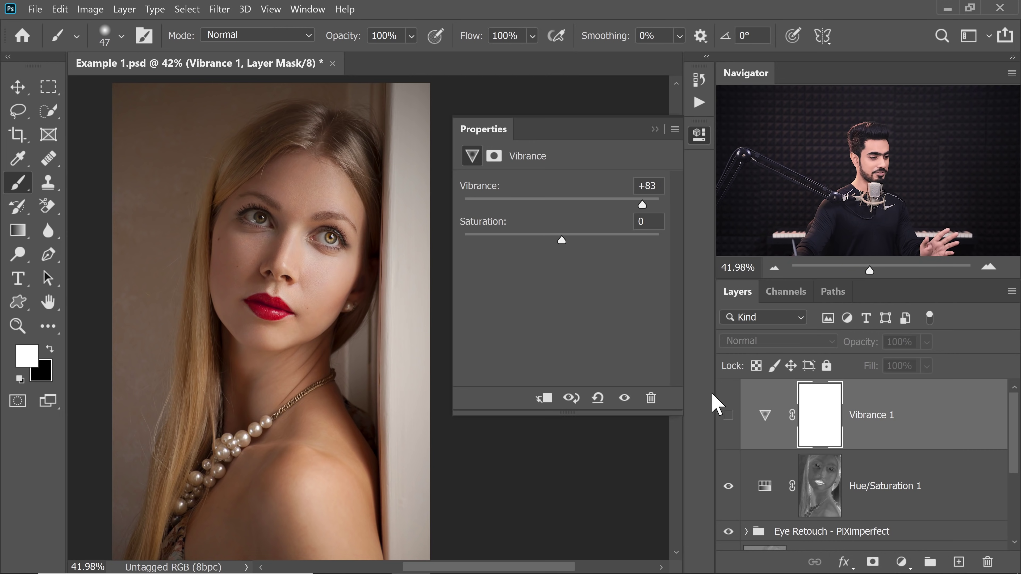
# - Delete the Vibrance and Hue/Saturation adjustment layers above the Eye Retouch group
pyautogui.click(885, 486)
pyautogui.moveTo(907, 424); pyautogui.dragTo(987, 562)
pyautogui.moveTo(929, 427)
pyautogui.mouseDown()
pyautogui.moveTo(969, 484)
pyautogui.moveTo(987, 562)
pyautogui.mouseUp()
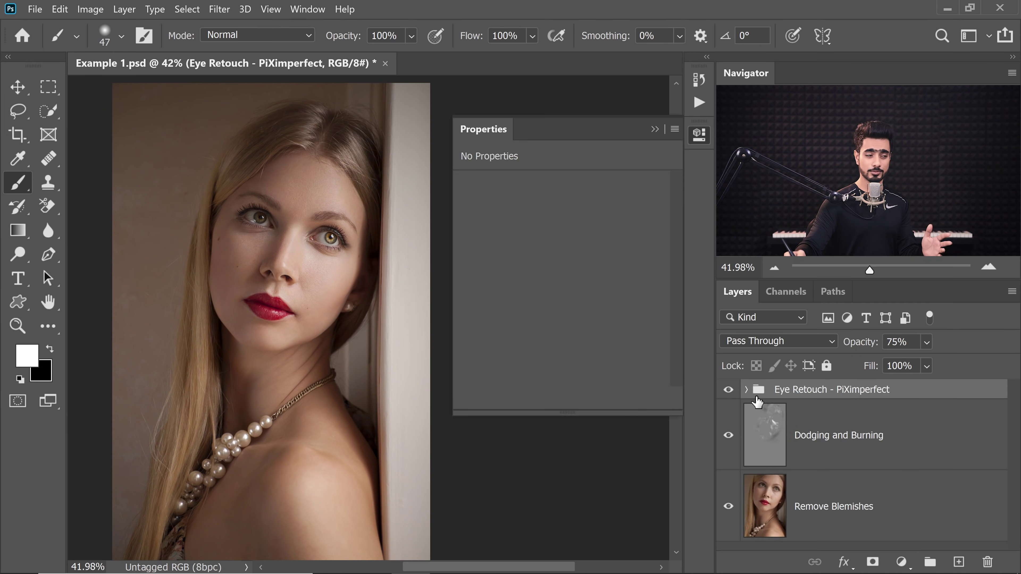
pyautogui.click(698, 139)
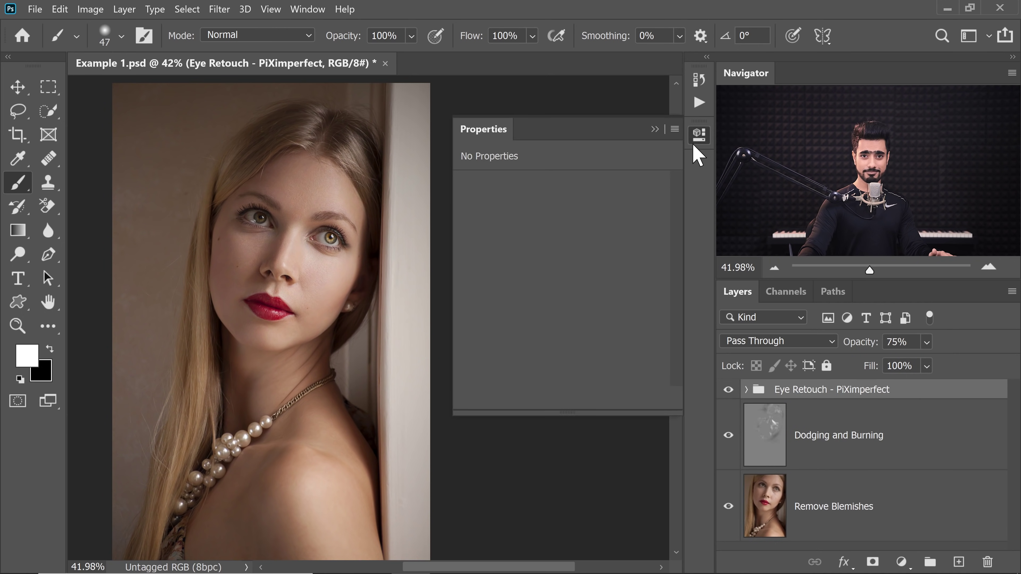